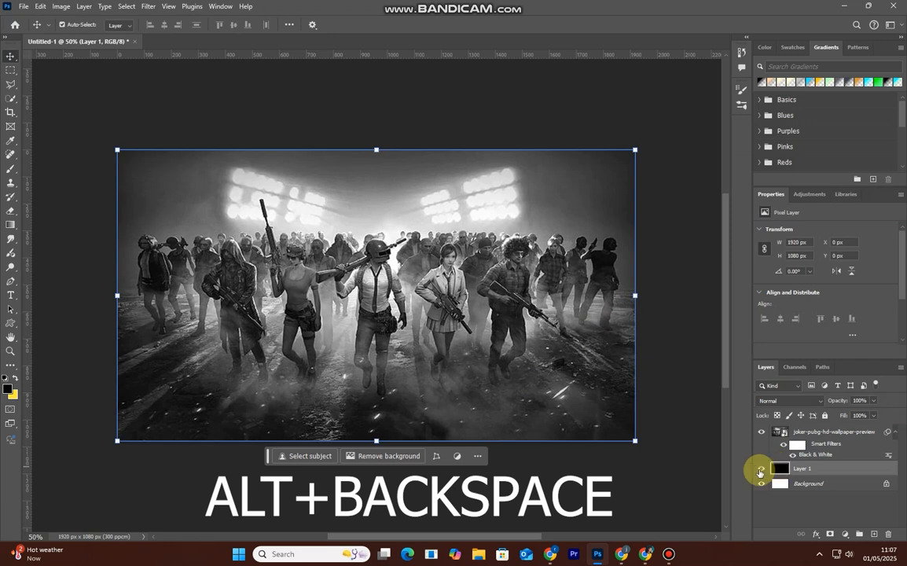
Step: Add a Hue/Saturation adjustment clipped to the joker-pubg-hd-wallpaper-preview layer, with Colorize enabled
left_click(830, 432)
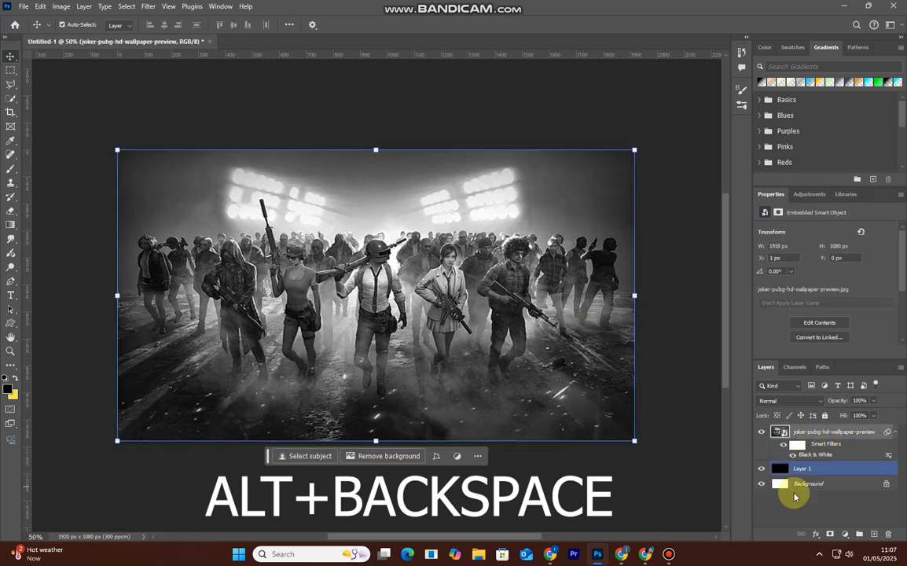
left_click(787, 469)
left_click(845, 534)
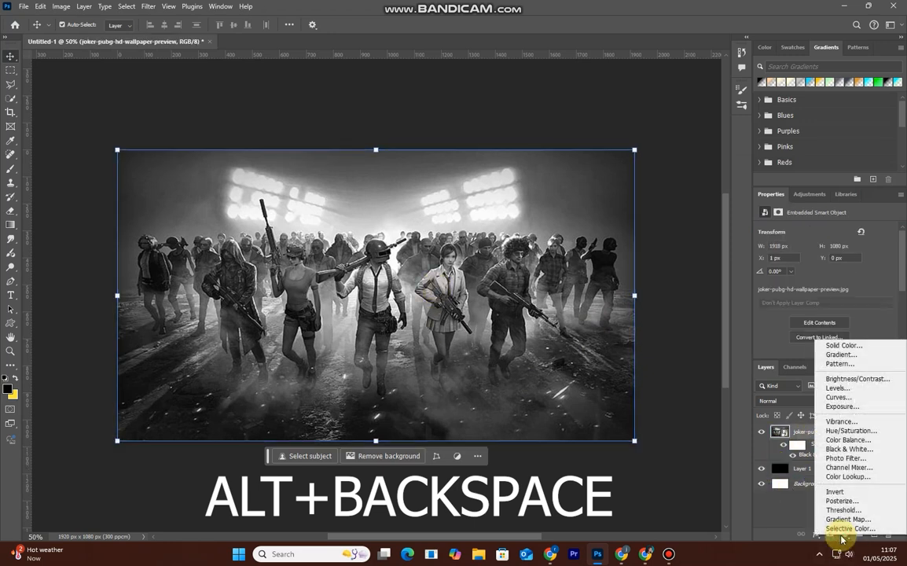
left_click(850, 430)
left_click(826, 351)
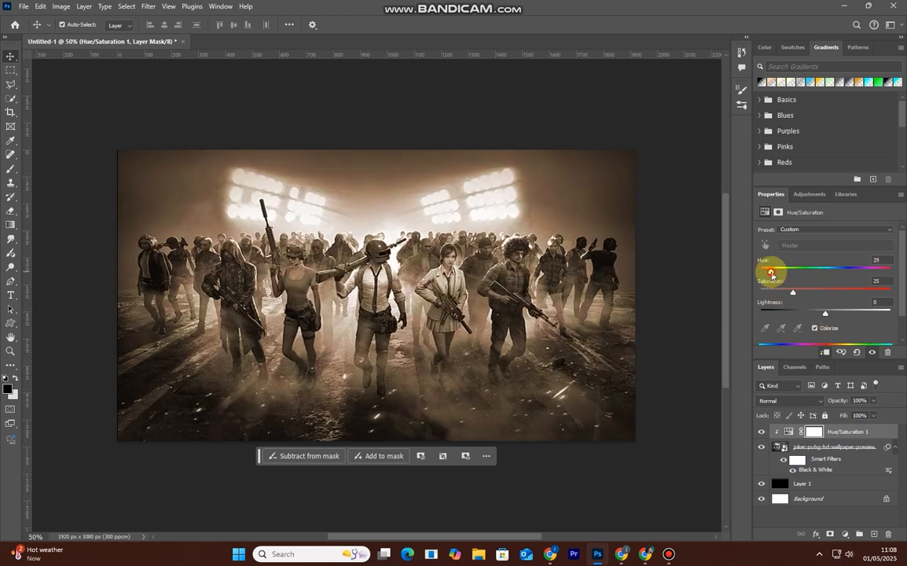
Step: Tint the background magenta-purple by setting the adjustment's Hue to 305 and Saturation to 51
left_click_drag(772, 275, 862, 292)
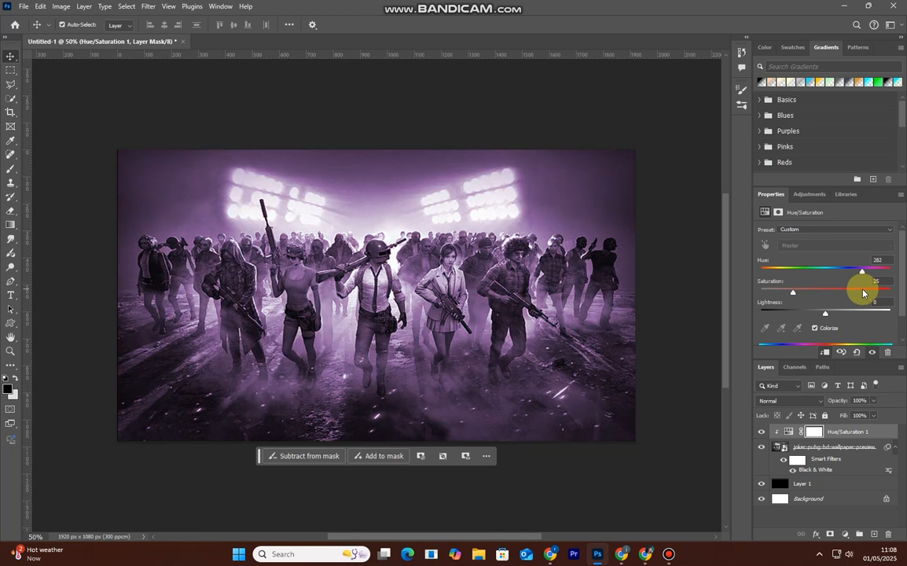
left_click_drag(793, 297, 869, 274)
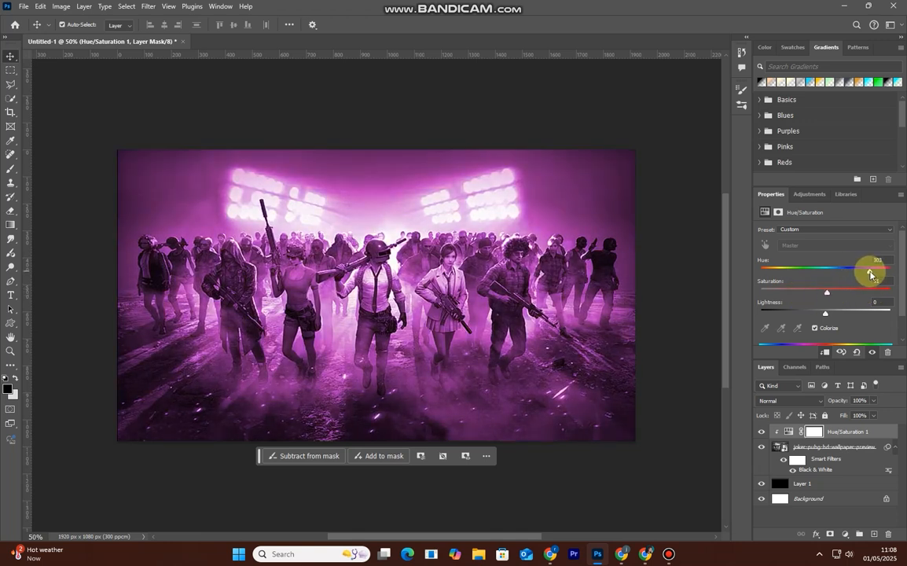
left_click(766, 445)
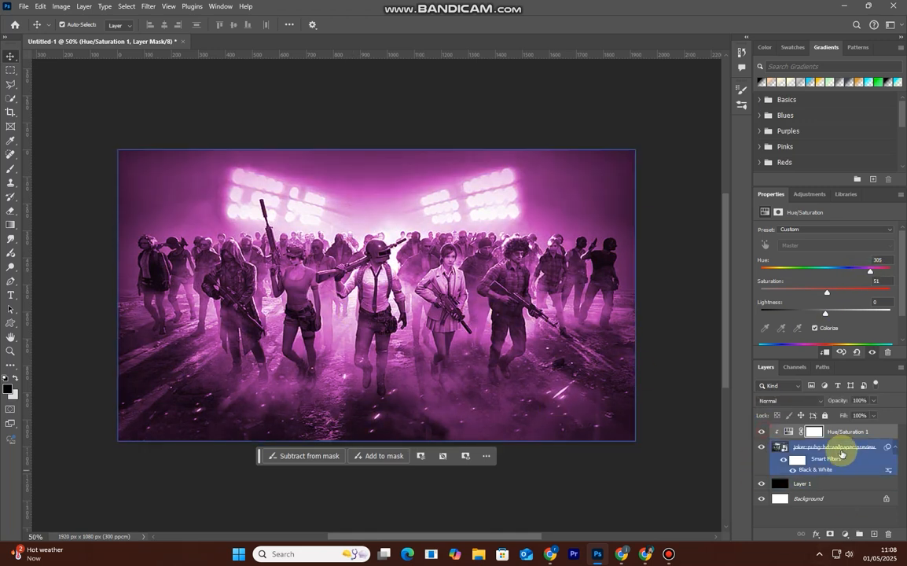
left_click(841, 449)
left_click_drag(840, 404, 830, 405)
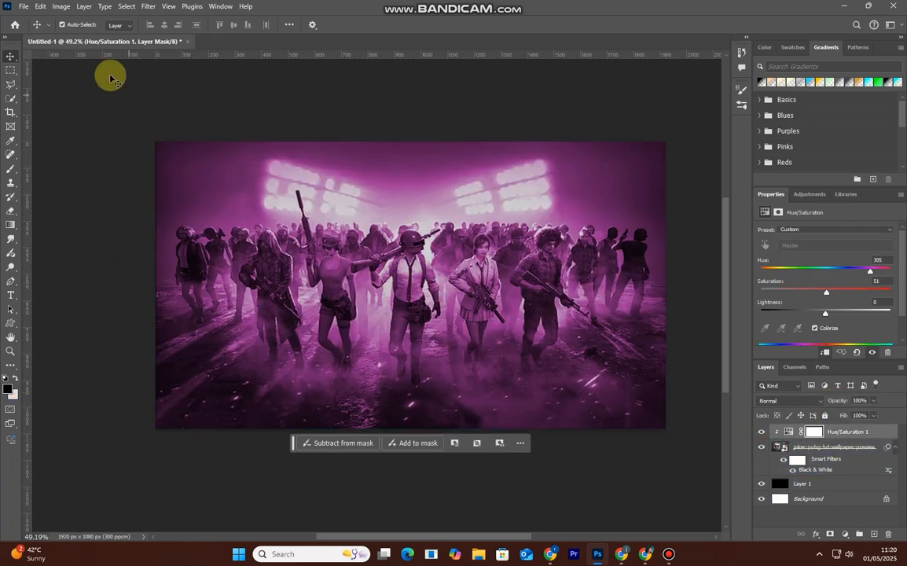
Step: Place the dbhscfdsfds image as an embedded object above the Hue/Saturation 1 layer
left_click(23, 7)
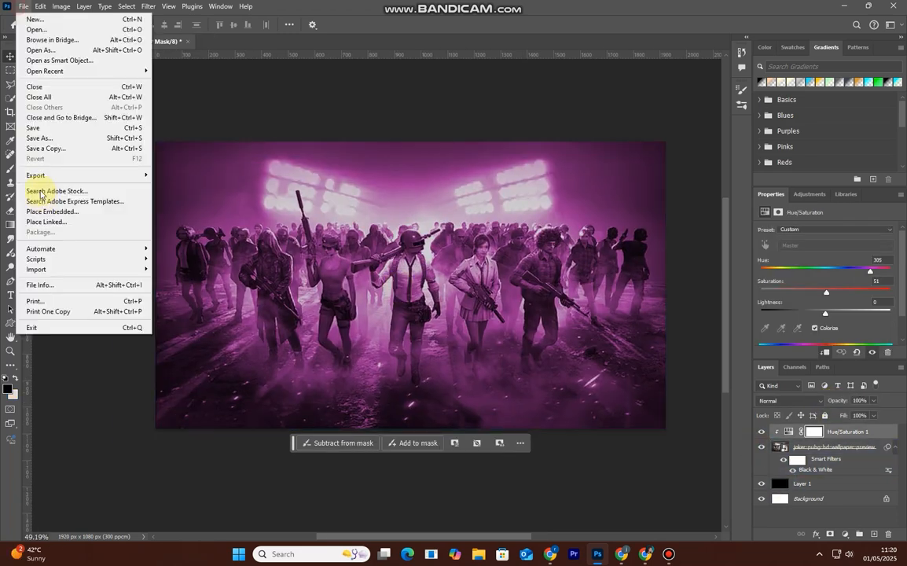
left_click(47, 212)
left_click(427, 102)
double_click(427, 102)
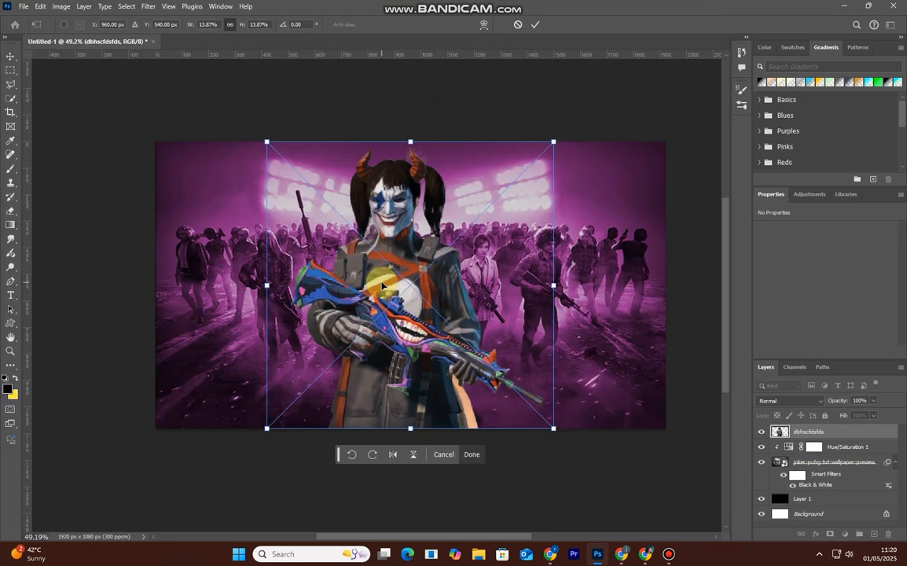
Step: Scale the placed joker character to about 13.36% width, lower it to about Y 609 px, and commit the transform
scroll(383, 285, "down", 2)
mouse_move(523, 162)
left_mouse_down()
mouse_move(515, 170)
mouse_move(518, 161)
left_mouse_up()
left_click_drag(478, 264, 471, 286)
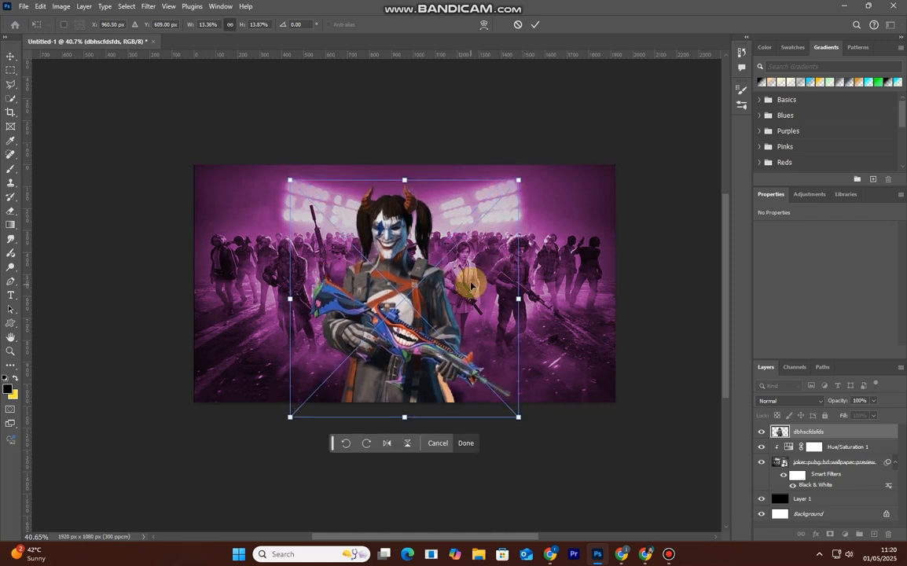
left_click(536, 26)
left_click(522, 85)
scroll(509, 193, "down", 1)
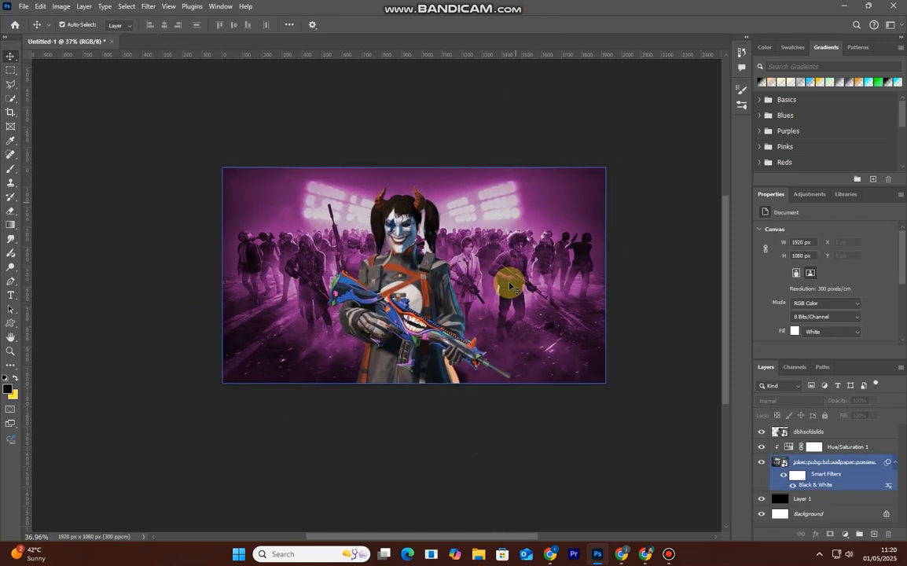
Step: Place the dsfbfverger image as an embedded object above the dbhscfdsfds layer
left_click(373, 253)
left_click(23, 6)
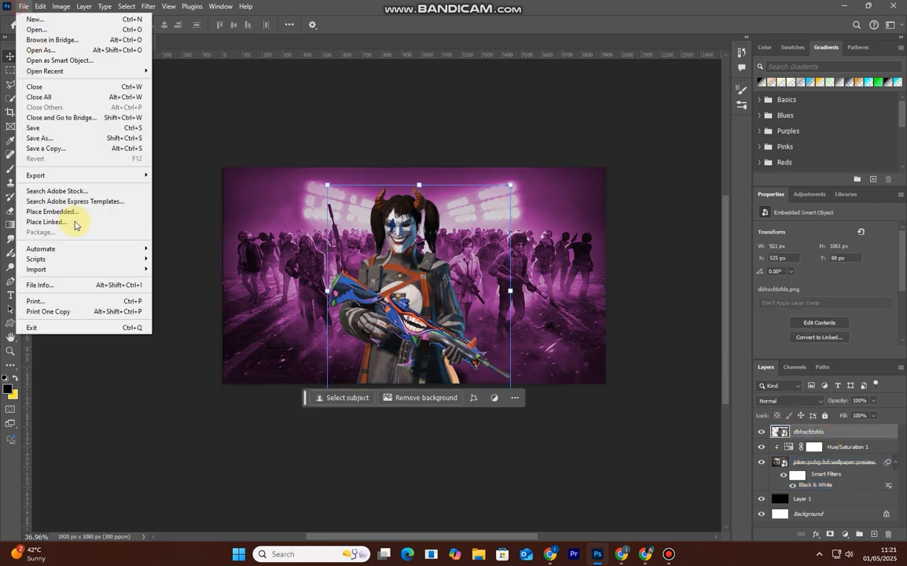
left_click(51, 211)
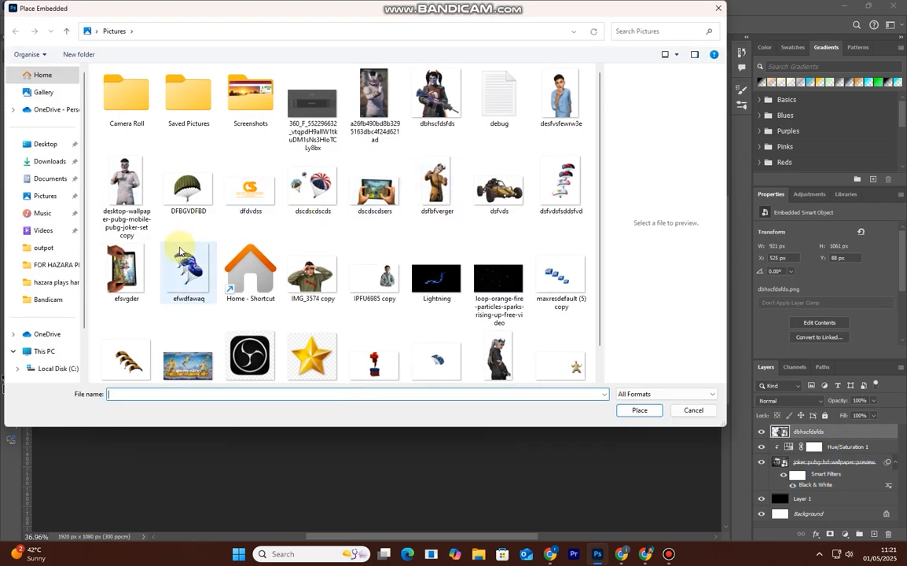
double_click(424, 182)
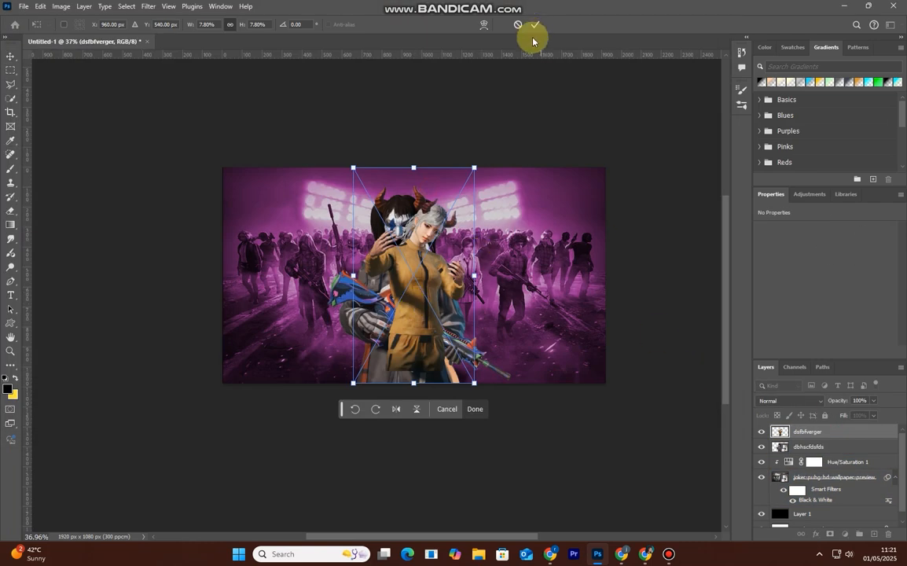
Step: Enlarge the yellow-outfit character to about 8.60% width and 8.44% height, shift it slightly downward, and commit the transform
scroll(445, 279, "up", 1)
mouse_move(478, 144)
left_mouse_down()
mouse_move(492, 130)
mouse_move(487, 136)
left_mouse_up()
left_click_drag(470, 207, 466, 215)
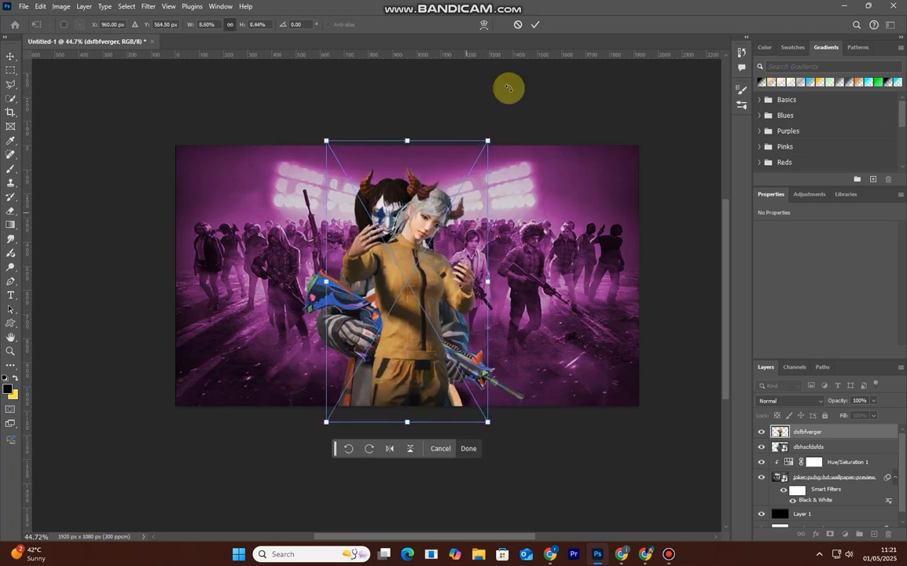
left_click(508, 88)
Step: Put the dsfbfverger layer beneath dbhscfdsfds and move its character left of the joker, to about X 278 px, Y 173 px
left_click_drag(804, 433, 805, 452)
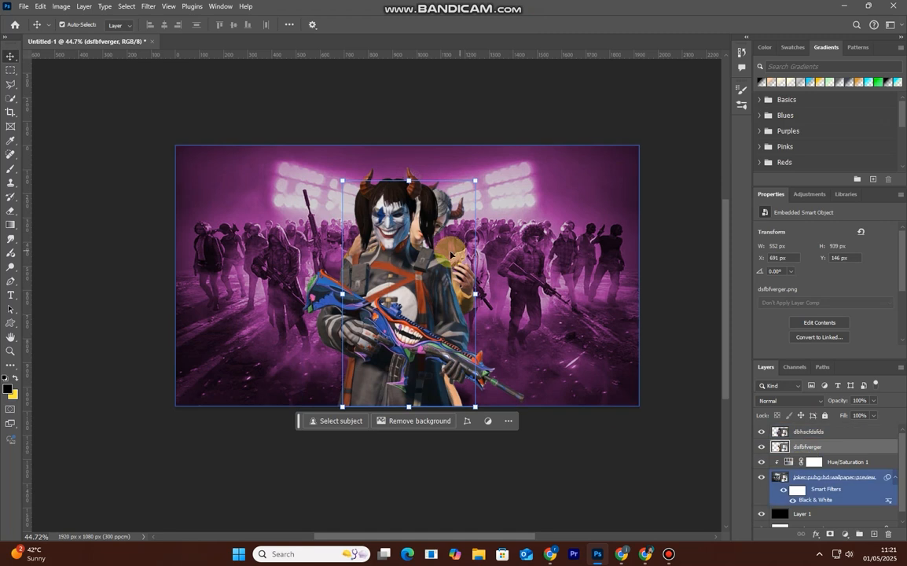
left_click_drag(364, 245, 338, 247)
key("ctrl+z")
left_click(441, 212)
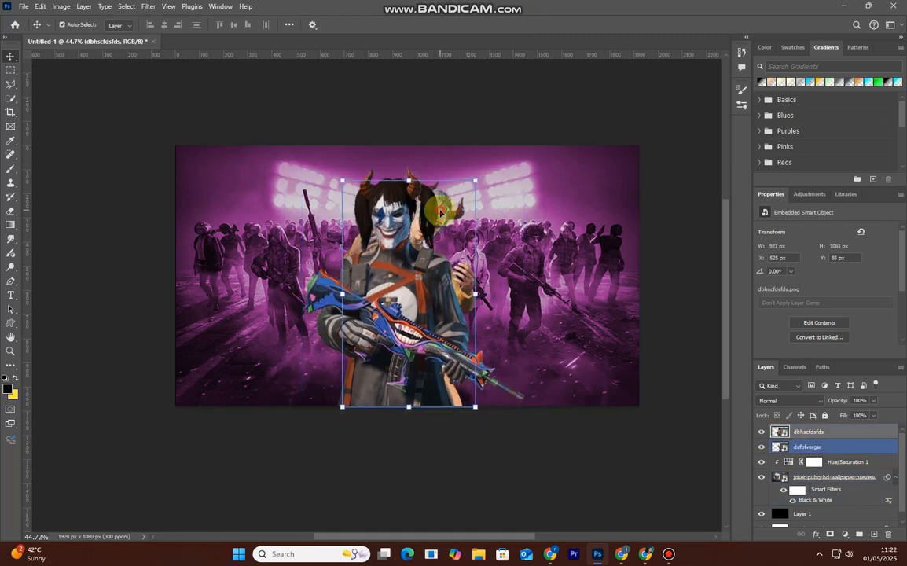
left_click_drag(440, 212, 342, 219)
left_click(375, 110)
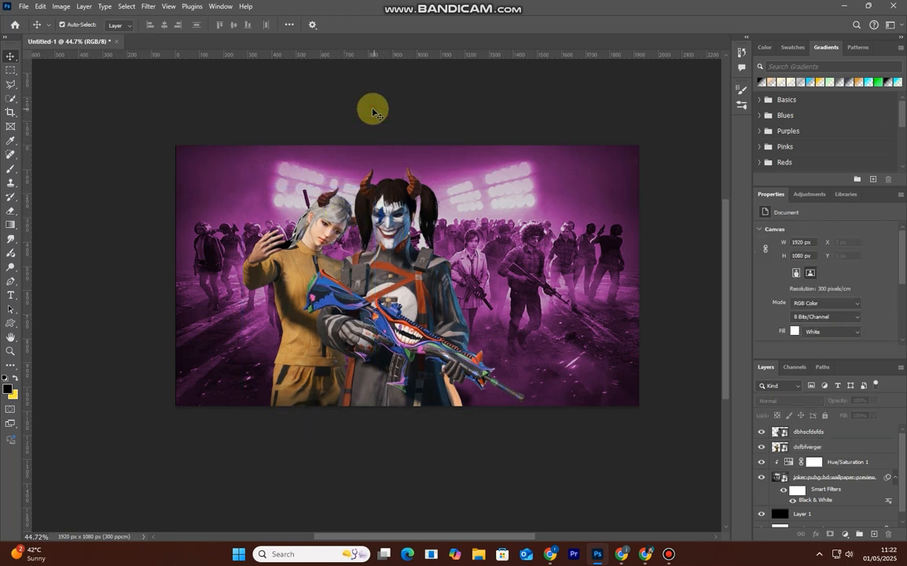
Step: Place the sdewdfewfew image as an embedded object directly above the dsfbfverger layer
left_click(849, 431)
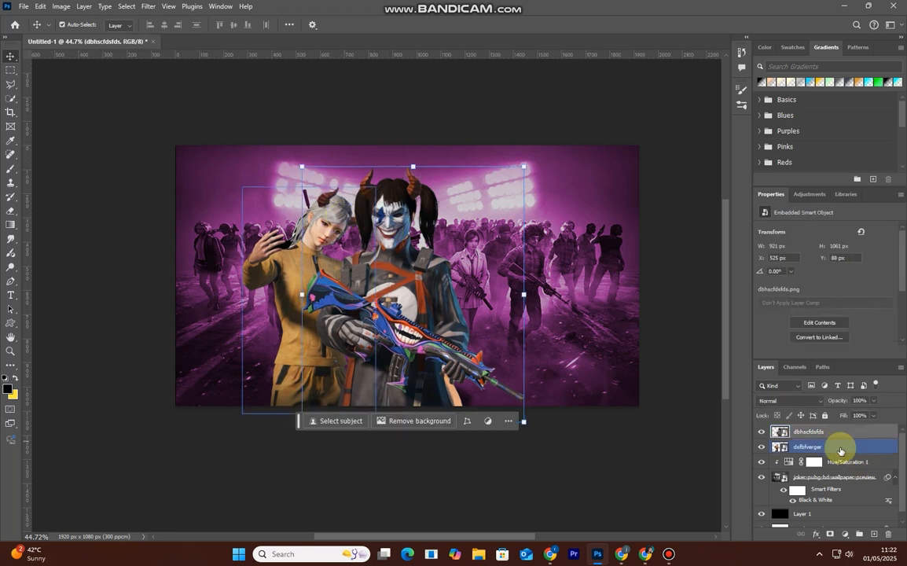
left_click(841, 449)
left_click(24, 6)
left_click(79, 210)
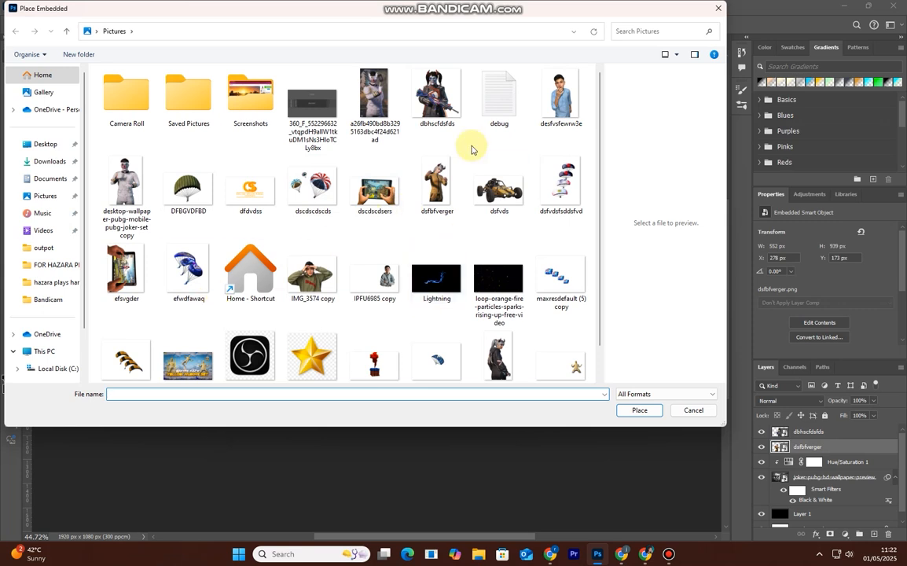
scroll(472, 150, "down", 2)
double_click(509, 305)
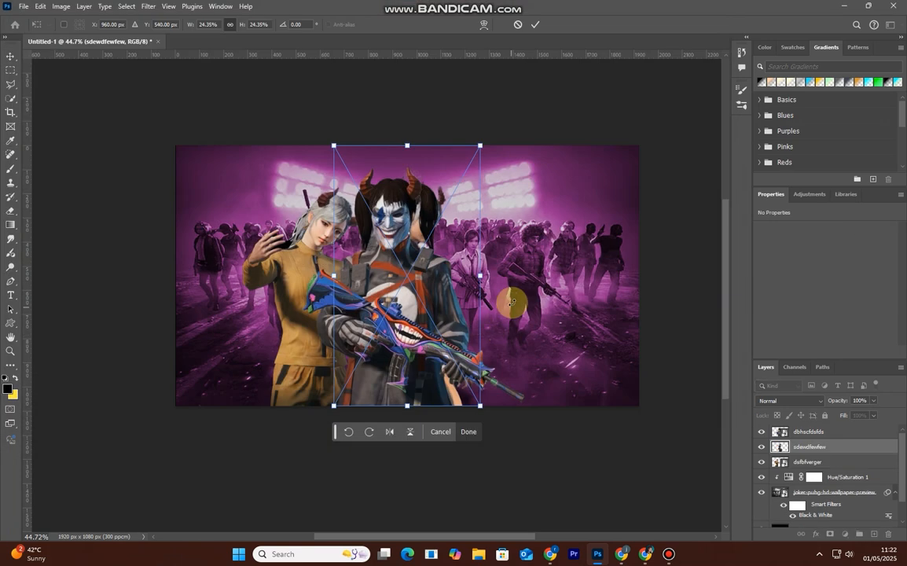
Step: Move the sdewdfewfew character to the joker's right side, at about X 1005 px, Y 174 px, and commit the placement
left_click_drag(459, 301, 530, 306)
left_click(529, 24)
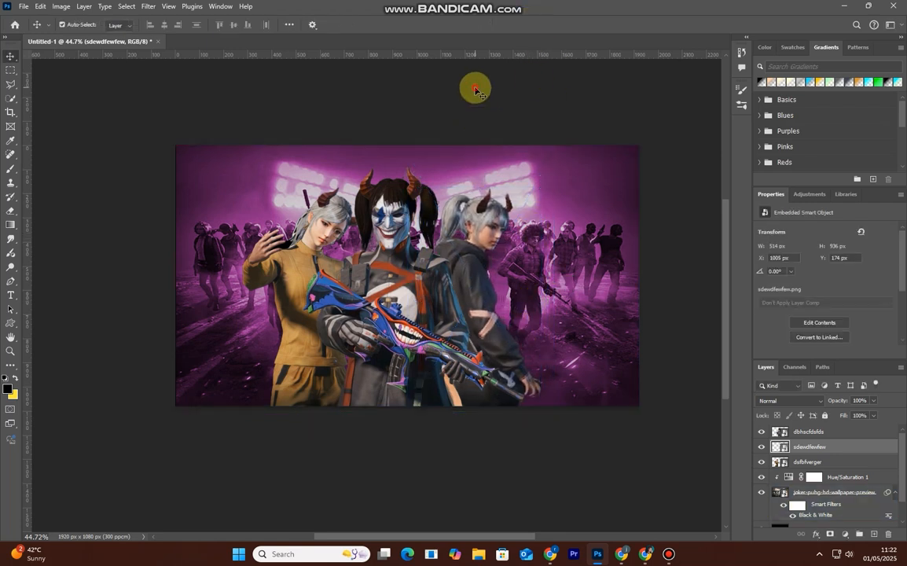
left_click(810, 447)
left_click(791, 432)
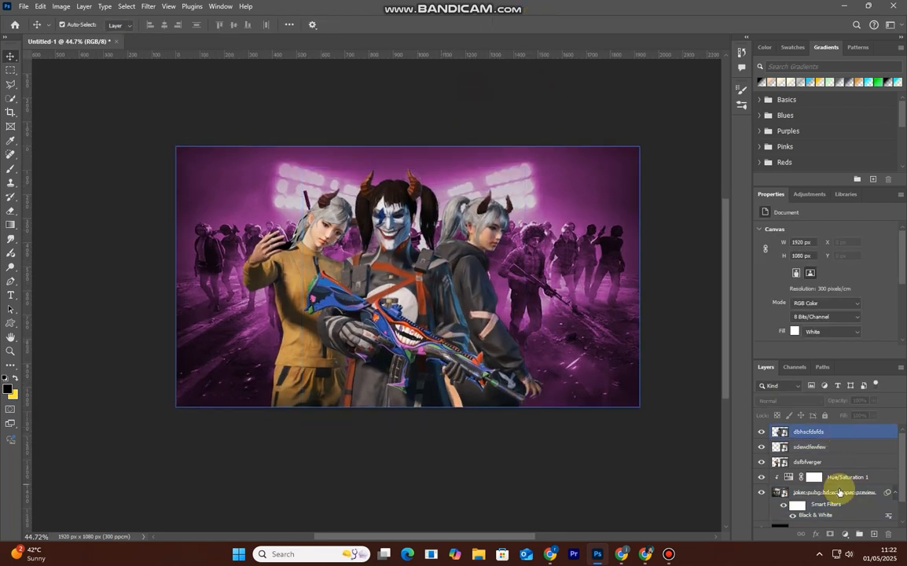
Step: With the Hue/Saturation 1 layer active, set the Type tool's text color to near-white fbfbfb
left_click(839, 478)
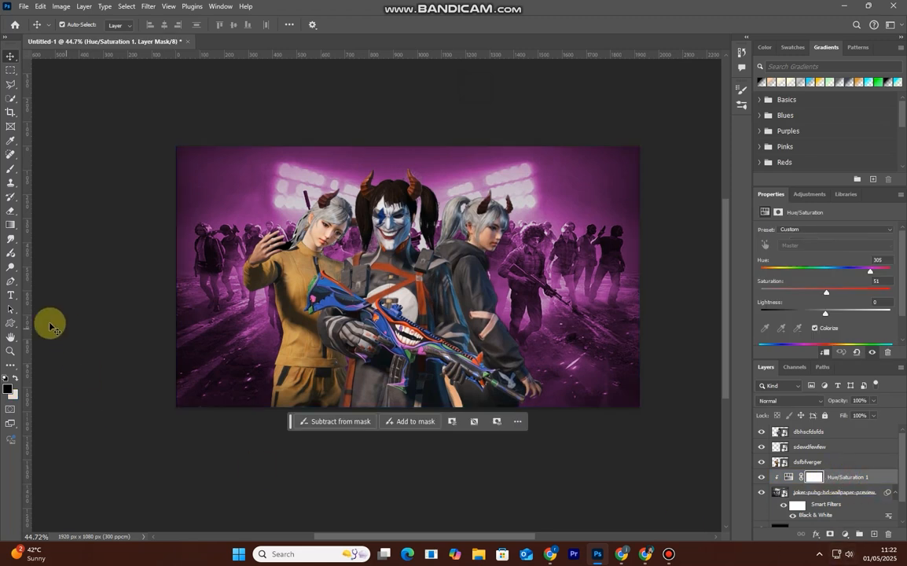
left_click(10, 294)
left_click(431, 25)
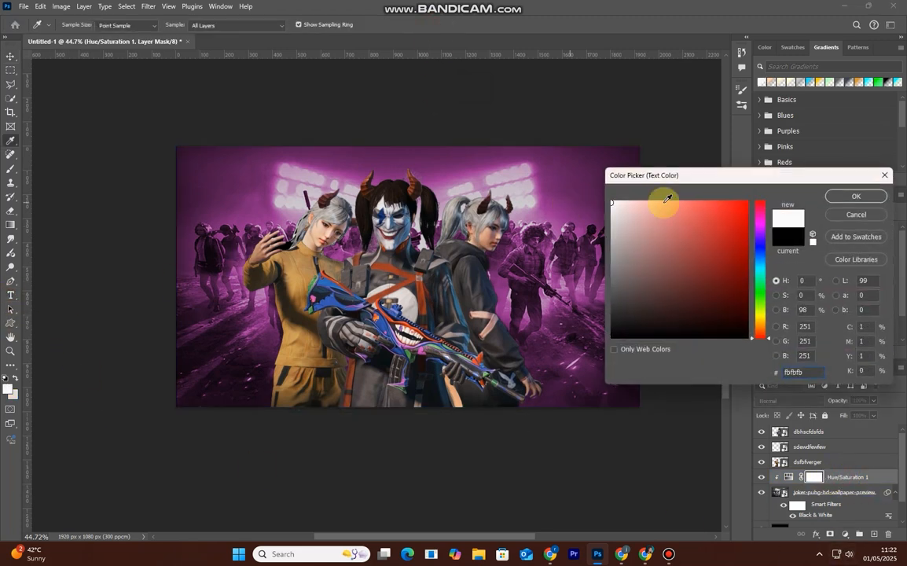
left_click(855, 196)
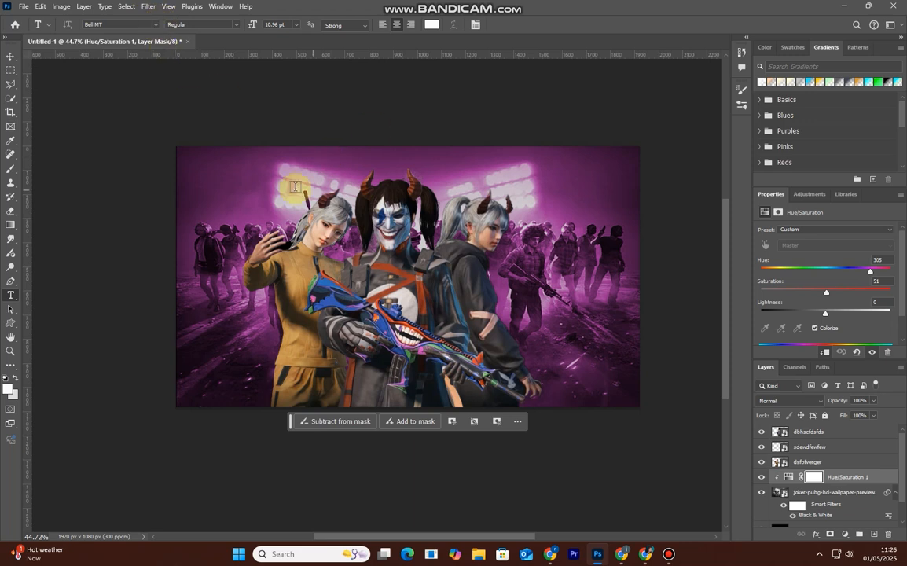
Step: Add the text "HAZARA PLAYS" behind the characters and move it to the upper middle of the canvas
left_click(280, 208)
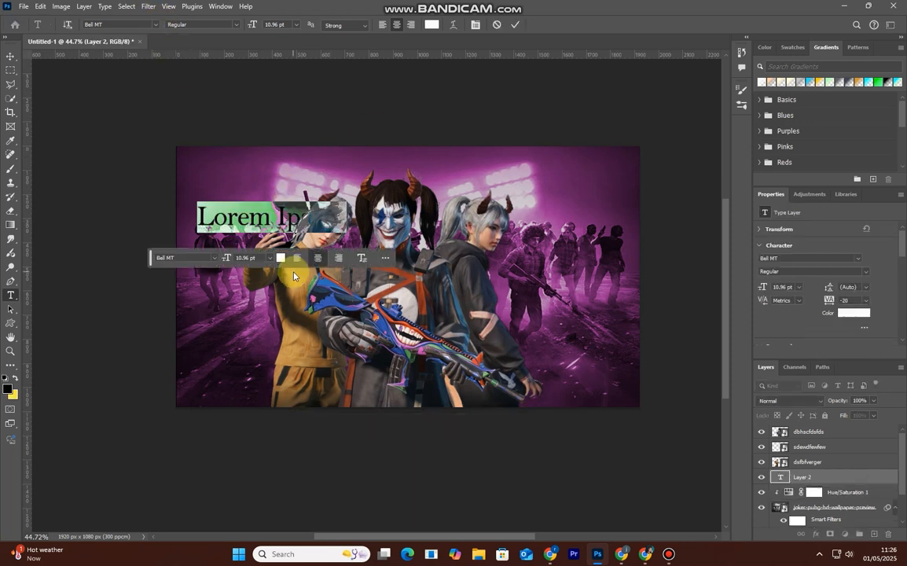
key("BackSpace")
type("HAZA")
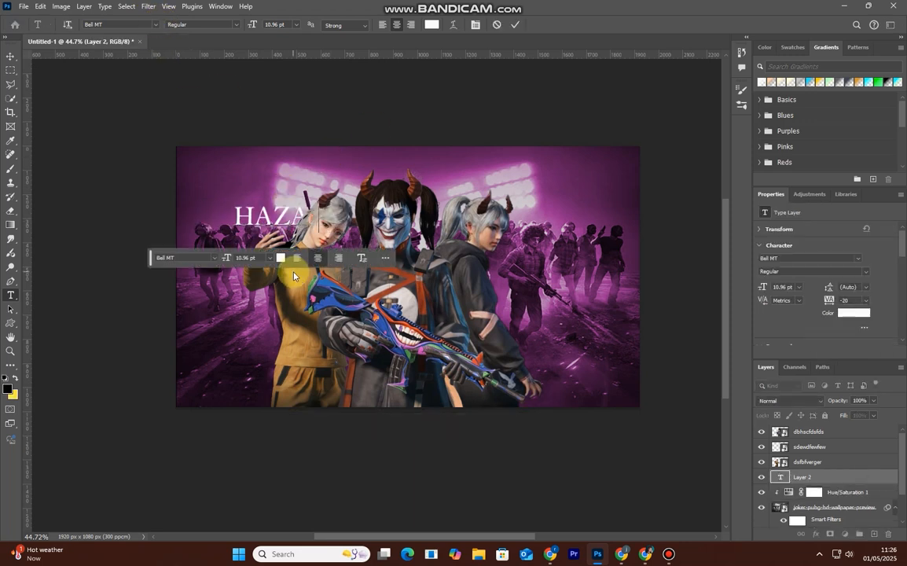
type("RA PUBG")
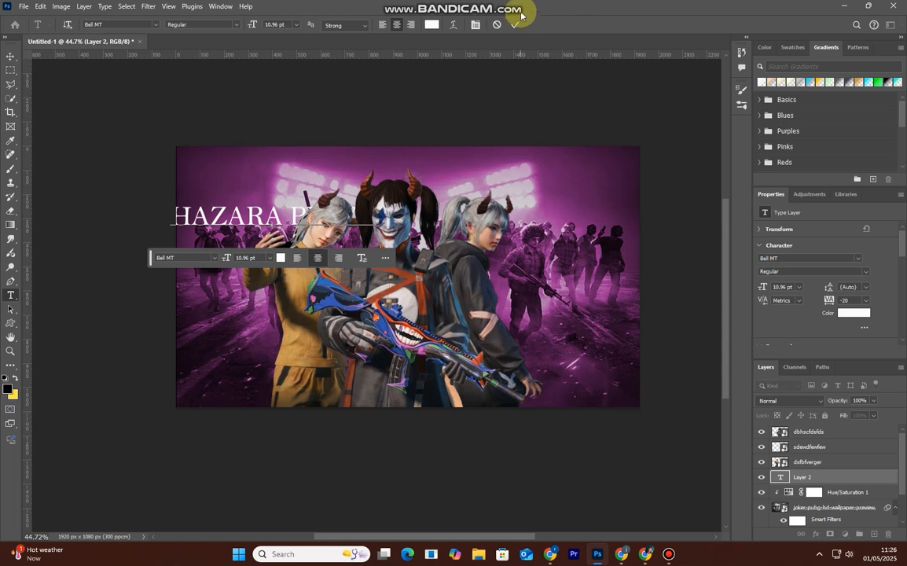
left_click(516, 25)
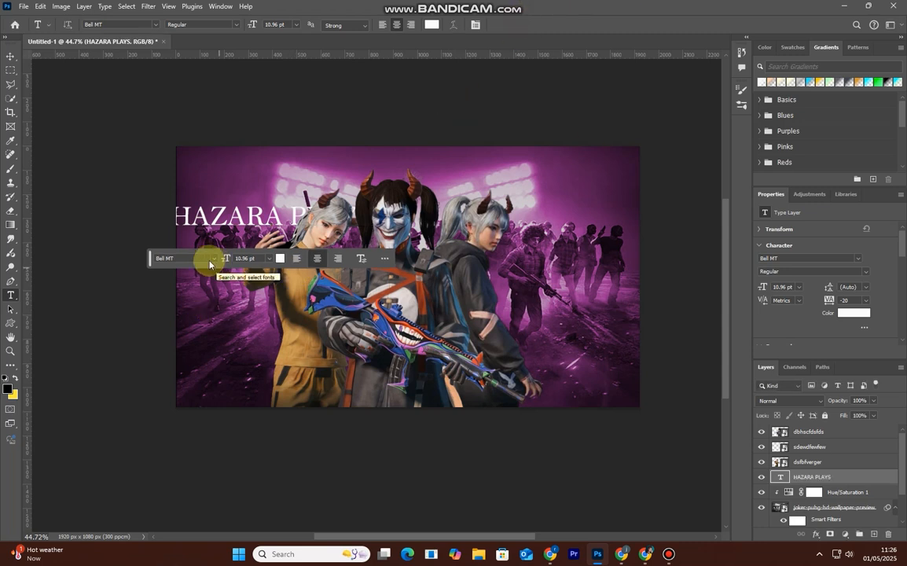
left_click(11, 56)
left_click_drag(294, 224, 412, 176)
Step: Change the HAZARA PLAYS text's font to Calvera Personal Use Only Regular
double_click(778, 476)
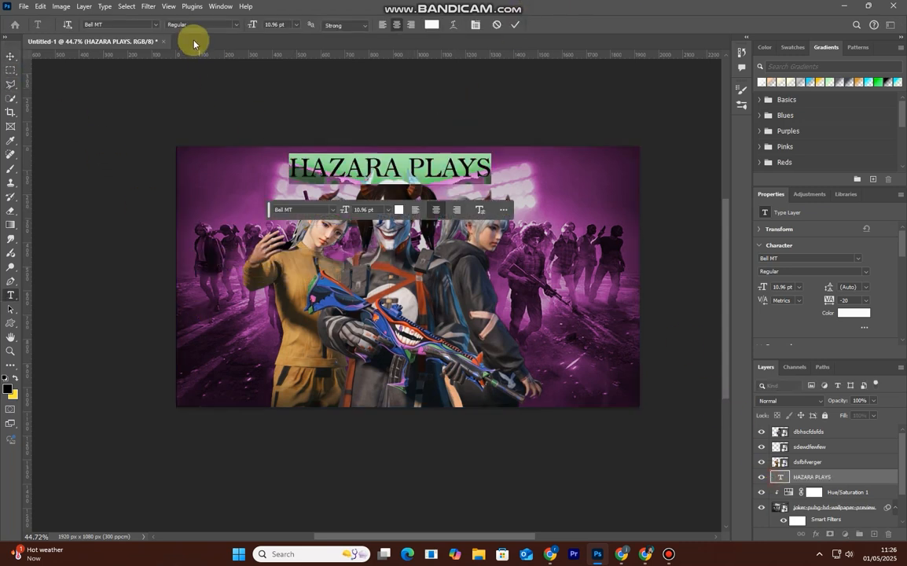
left_click(155, 25)
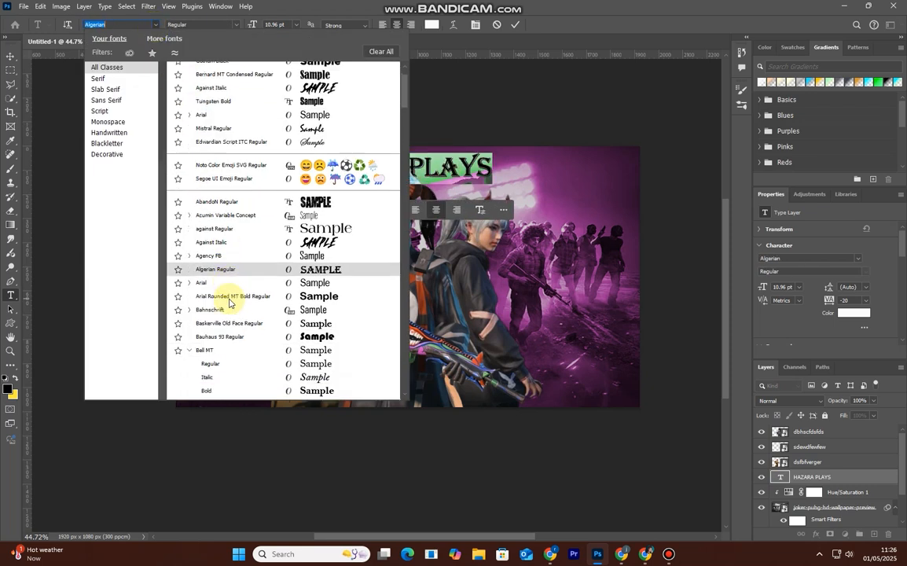
scroll(228, 302, "down", 8)
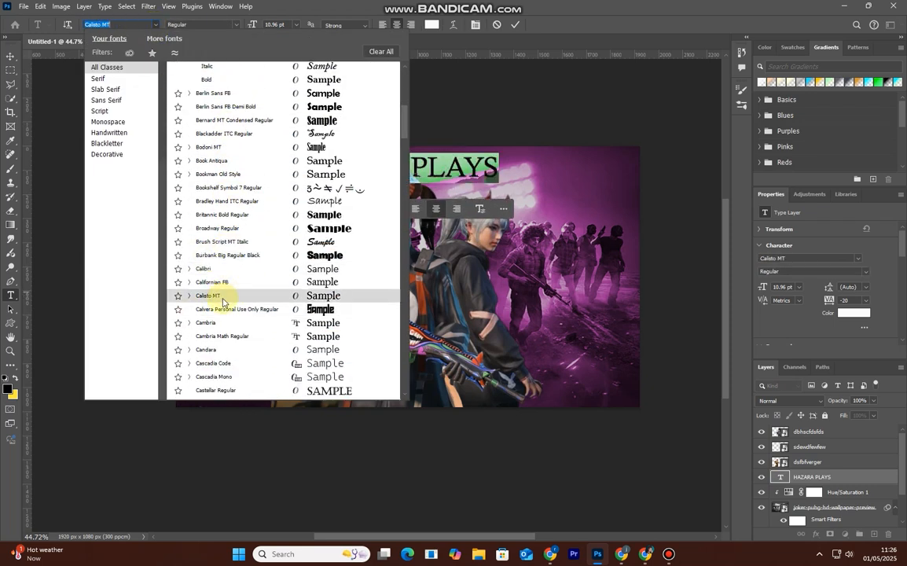
left_click(239, 309)
left_click(515, 25)
Step: Enlarge the HAZARA PLAYS title to about 33.58 pt so it spans nearly the full canvas width, and center it horizontally behind the characters
key("v")
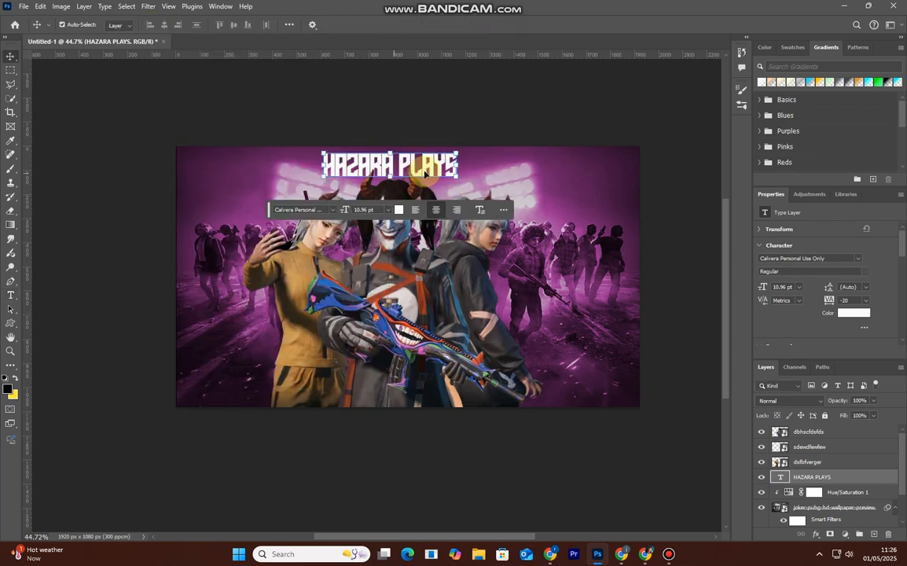
left_click_drag(452, 161, 618, 189)
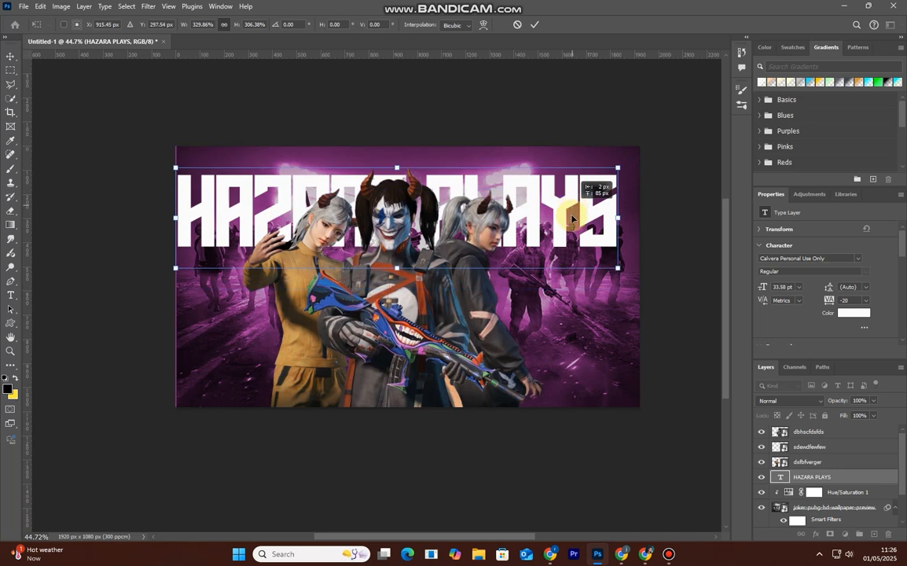
left_click_drag(519, 203, 529, 203)
left_click(535, 25)
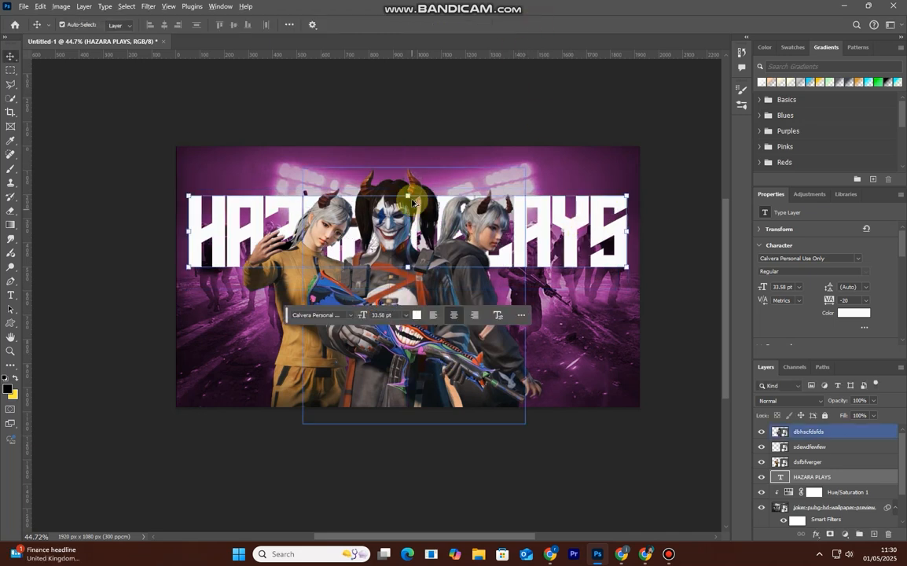
Step: Stretch the HAZARA PLAYS title vertically to about 38.96 pt and move it up near the canvas's upper edge, keeping it horizontally centered
key("ctrl+t")
left_click_drag(407, 195, 407, 180)
left_click_drag(451, 215, 449, 193)
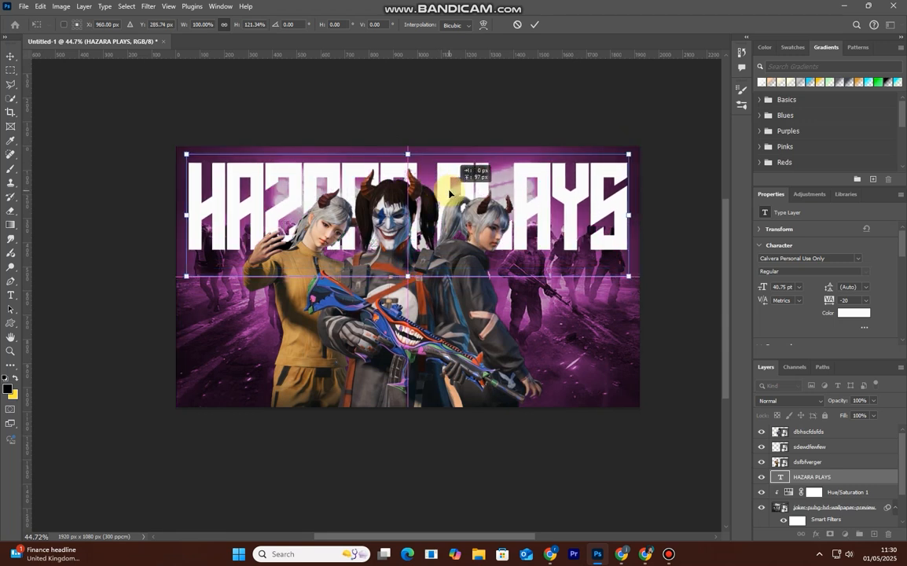
left_click_drag(449, 193, 449, 193)
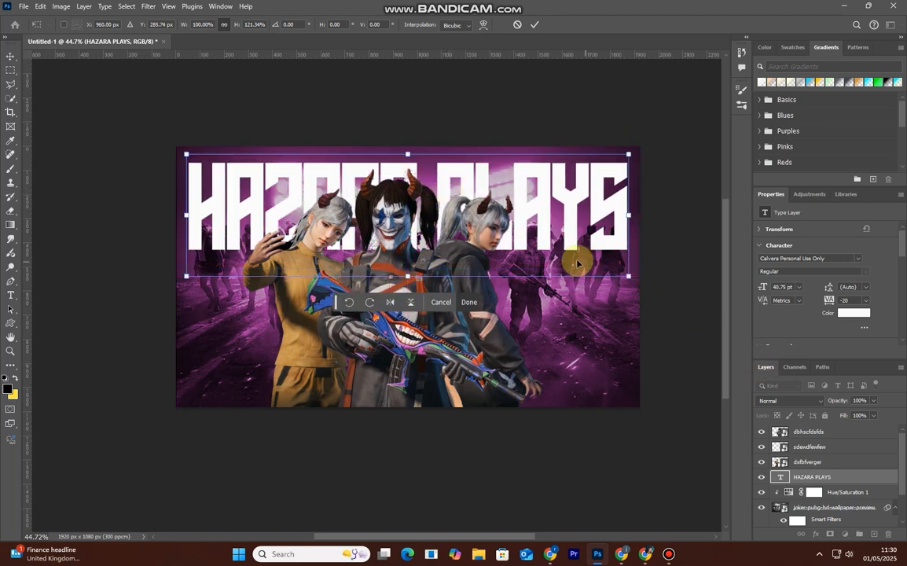
left_click_drag(408, 274, 410, 269)
mouse_move(432, 212)
left_mouse_down()
mouse_move(432, 221)
mouse_move(431, 212)
left_mouse_up()
left_click(535, 25)
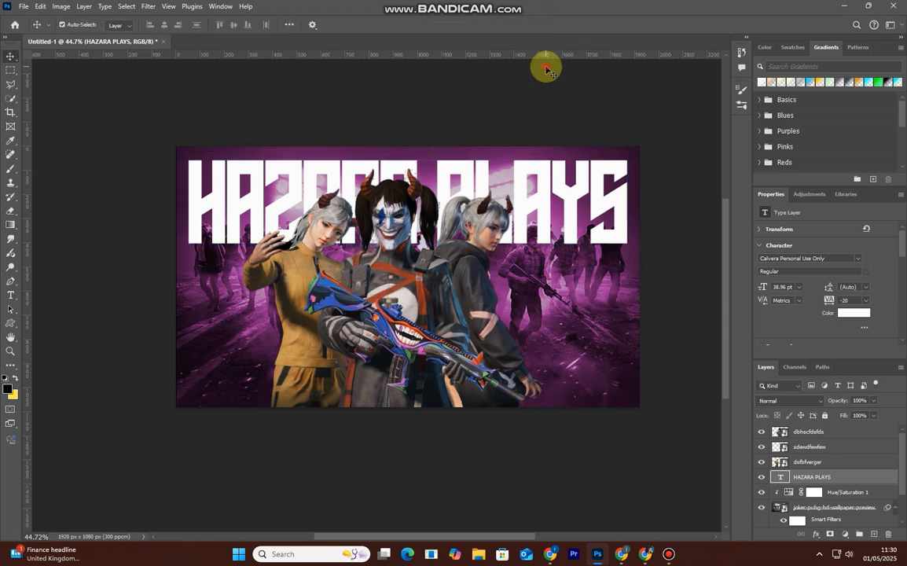
Step: Open the HAZARA PLAYS layer's blending options and enable the Drop Shadow and Gradient Overlay effects
left_click(843, 477)
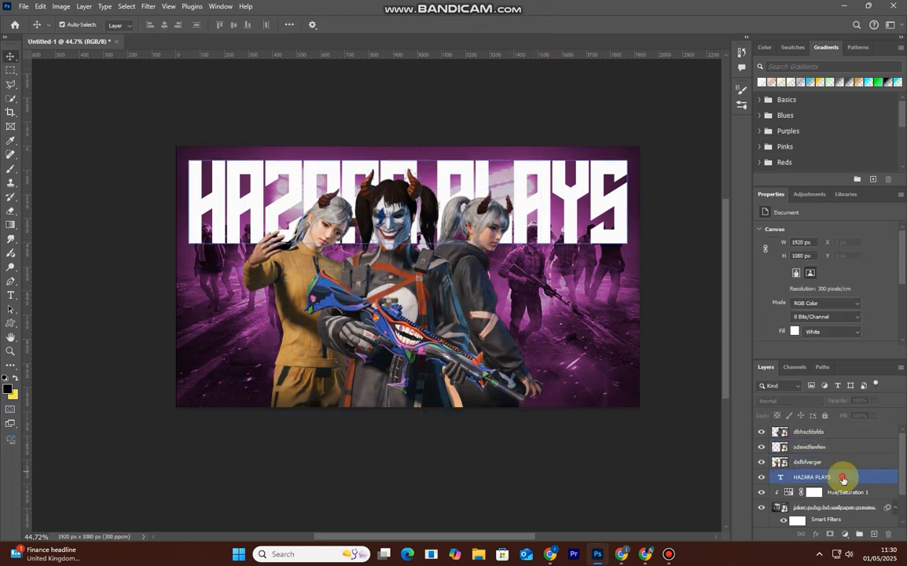
right_click(844, 477)
left_click(688, 252)
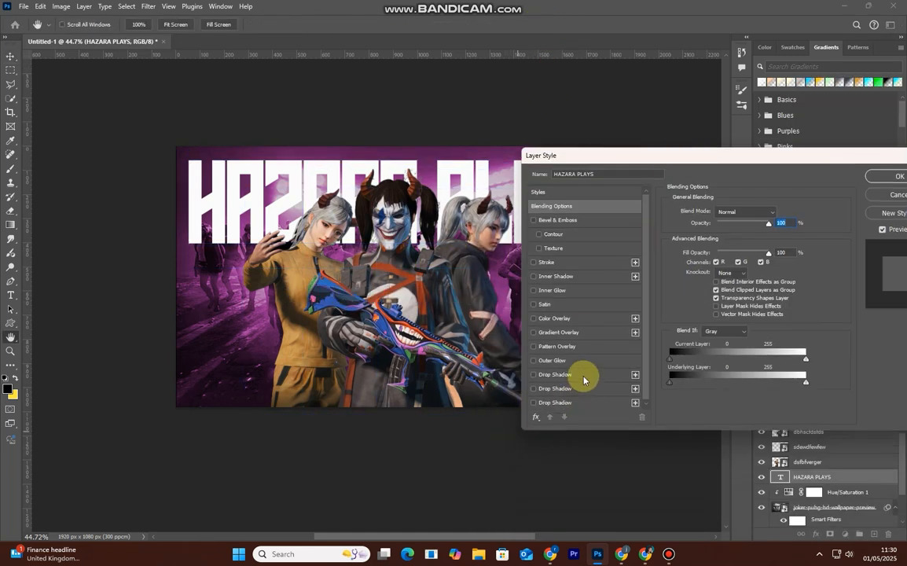
left_click(583, 376)
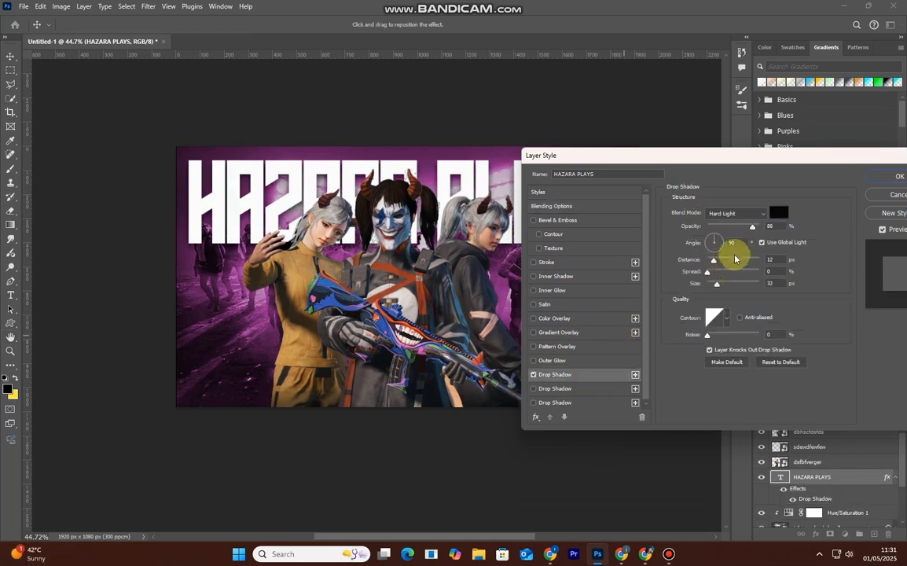
left_click(566, 333)
Step: Change the overlay gradient's starting color stop to bright magenta ff1af2
left_click(735, 236)
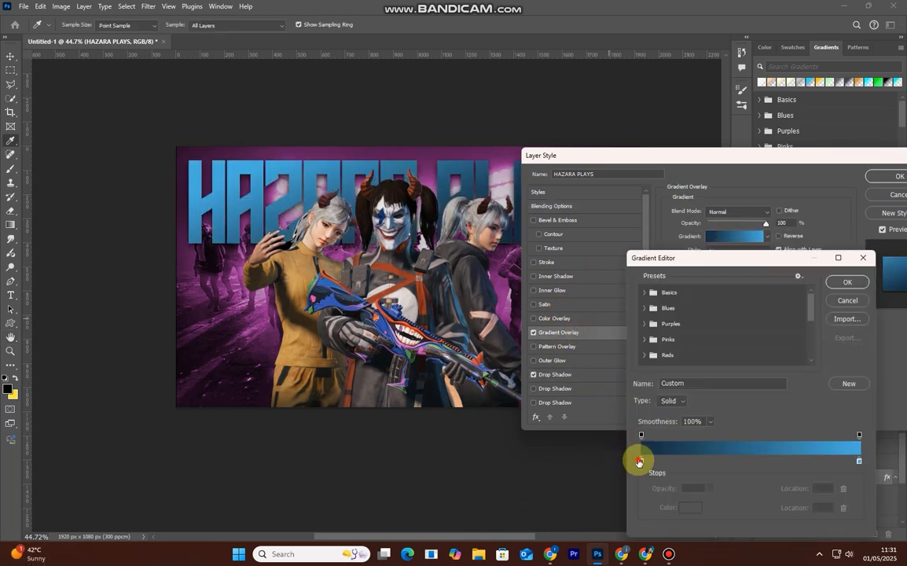
left_click(640, 462)
left_click(691, 507)
left_click_drag(760, 263, 717, 202)
left_click(738, 208)
left_click(717, 201)
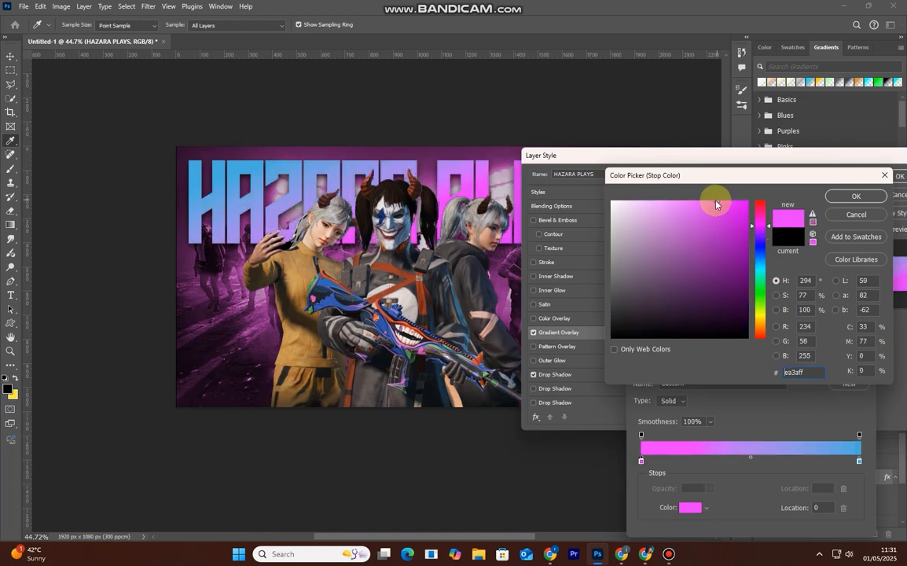
left_click(734, 201)
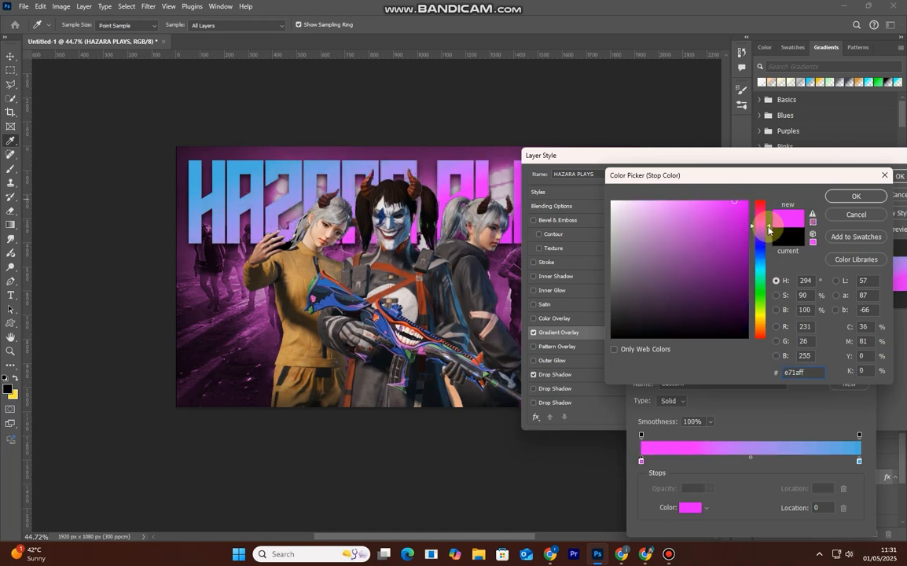
left_click(865, 195)
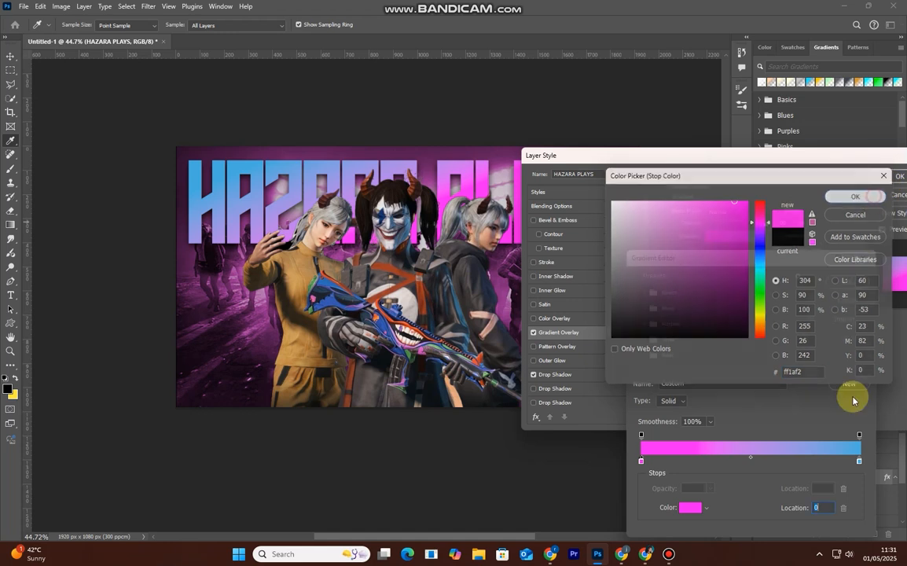
Step: Change the overlay gradient's end stop at location 100 to white ffffff and accept the gradient
left_click(692, 511)
left_click(612, 202)
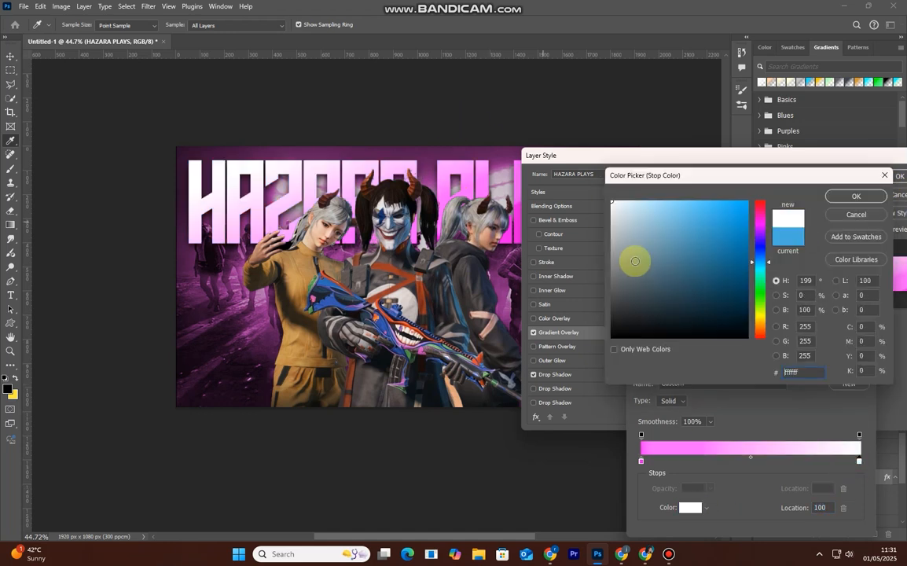
left_click(855, 197)
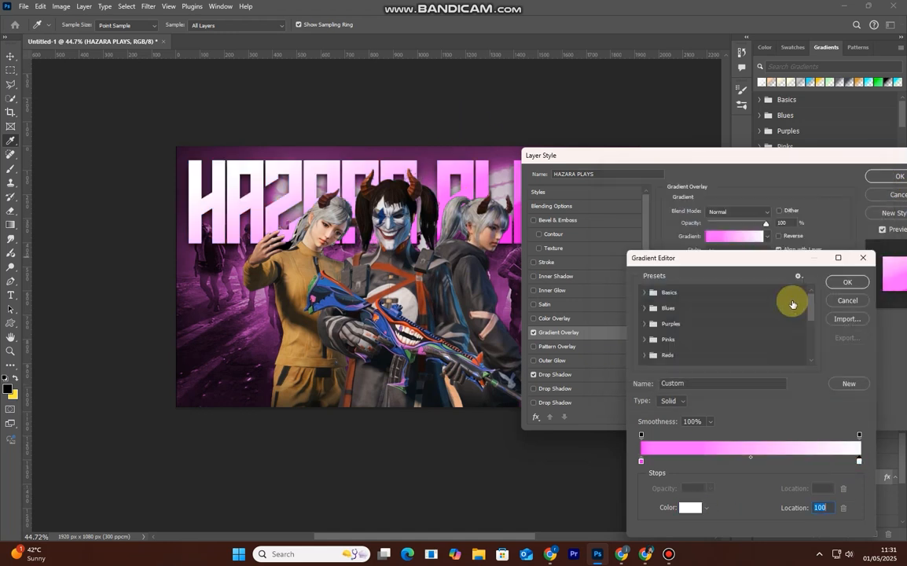
left_click(846, 282)
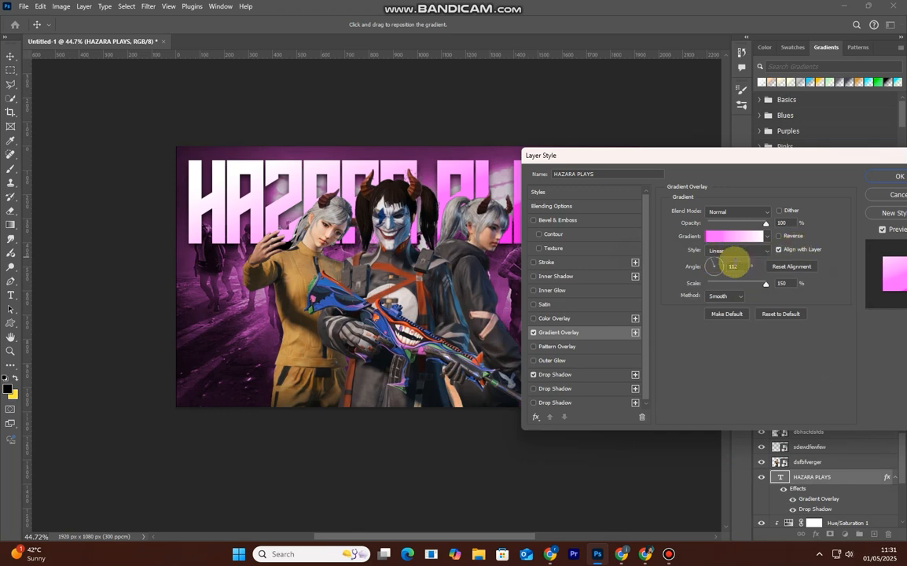
Step: Set the gradient overlay's angle to 90 degrees without reversing it, and lower its opacity to about 56%
left_click(734, 266)
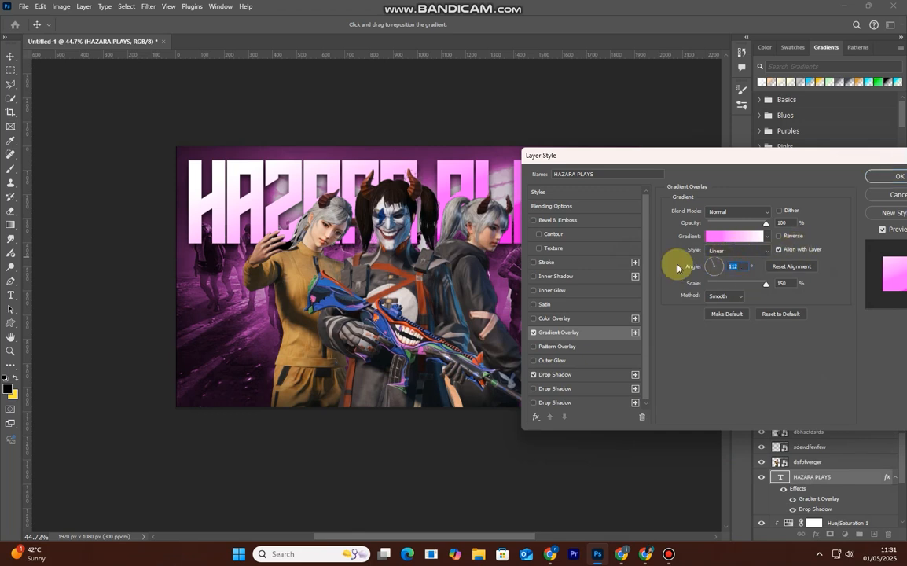
type("90")
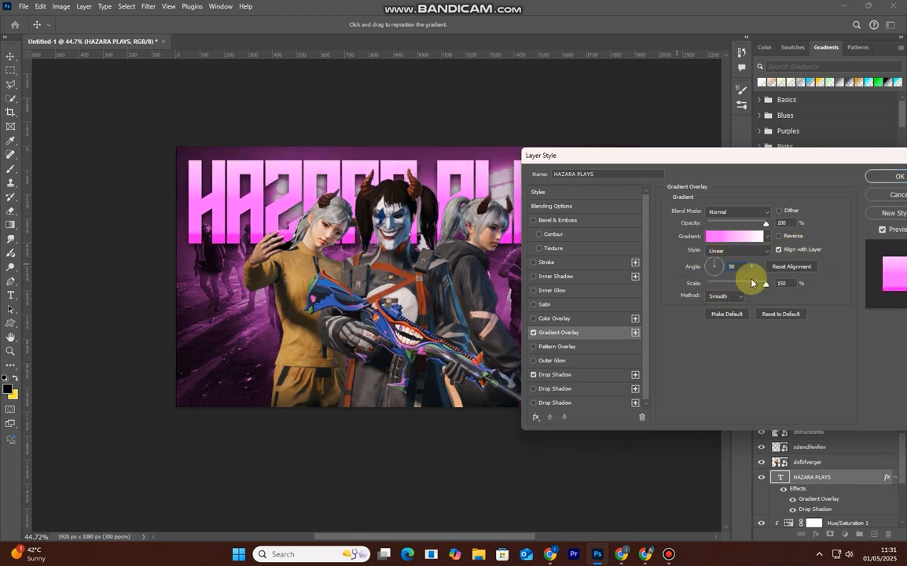
left_click(779, 236)
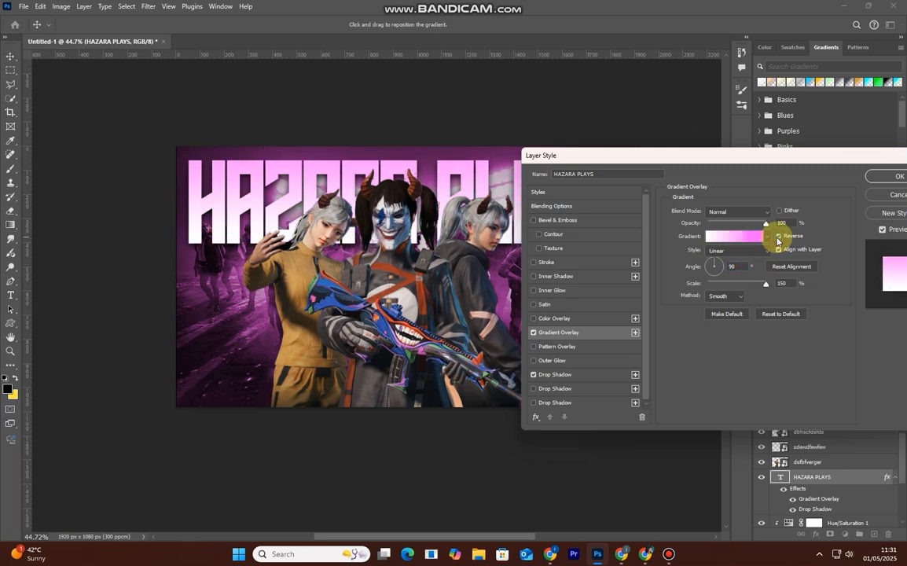
left_click(779, 236)
left_click_drag(765, 224, 738, 231)
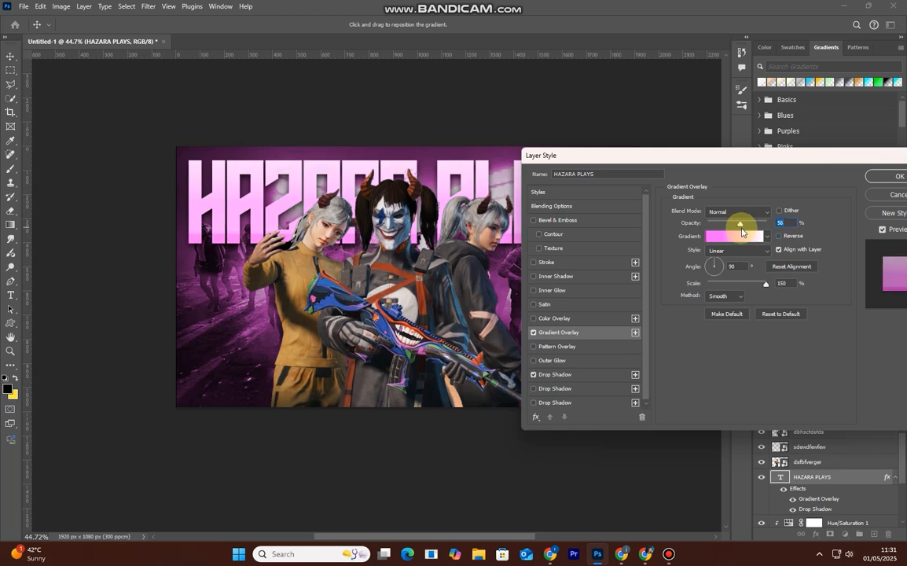
left_click(713, 239)
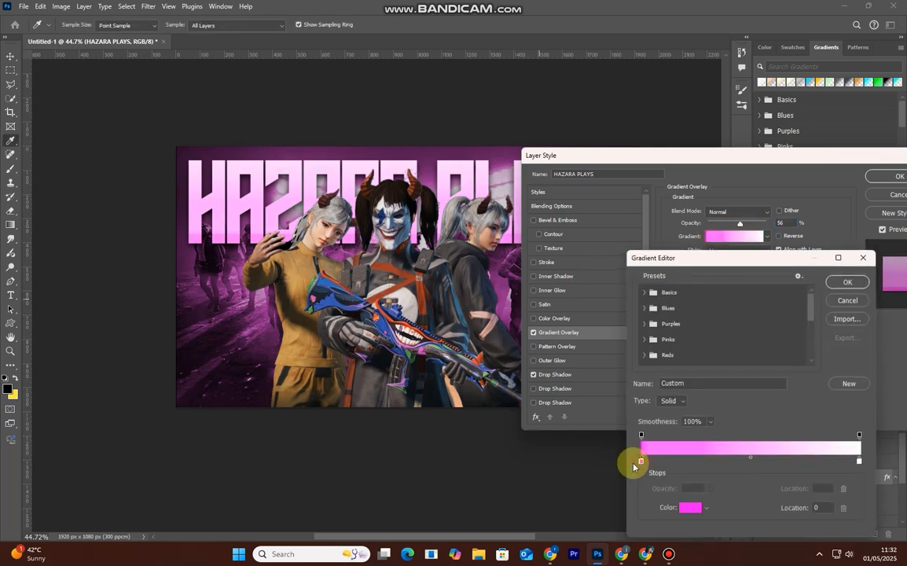
left_click(691, 508)
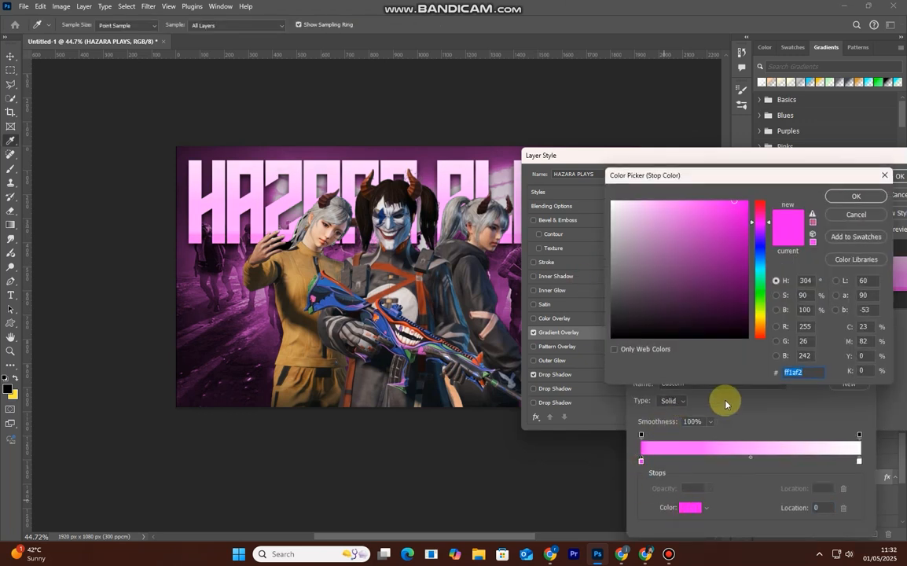
left_click(856, 214)
left_click(641, 462)
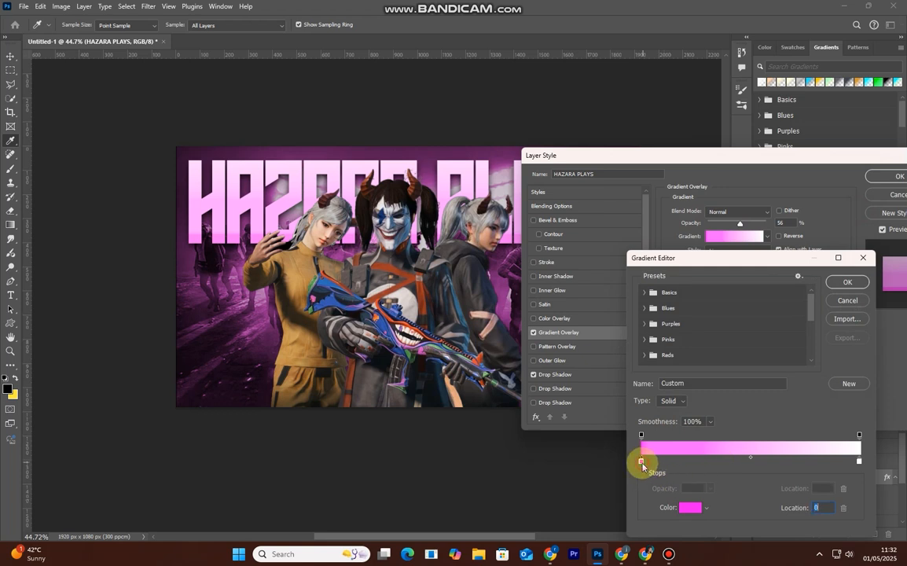
key("BackSpace")
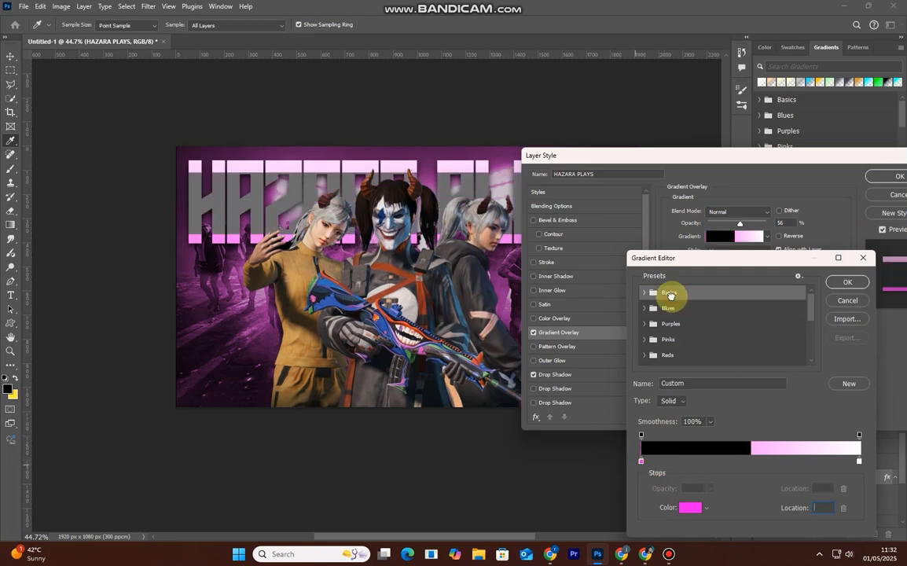
Step: Apply the black-to-white Basics preset to the overlay gradient with its black stop recolored bright magenta, and set the overlay opacity to about 61%
left_click(644, 292)
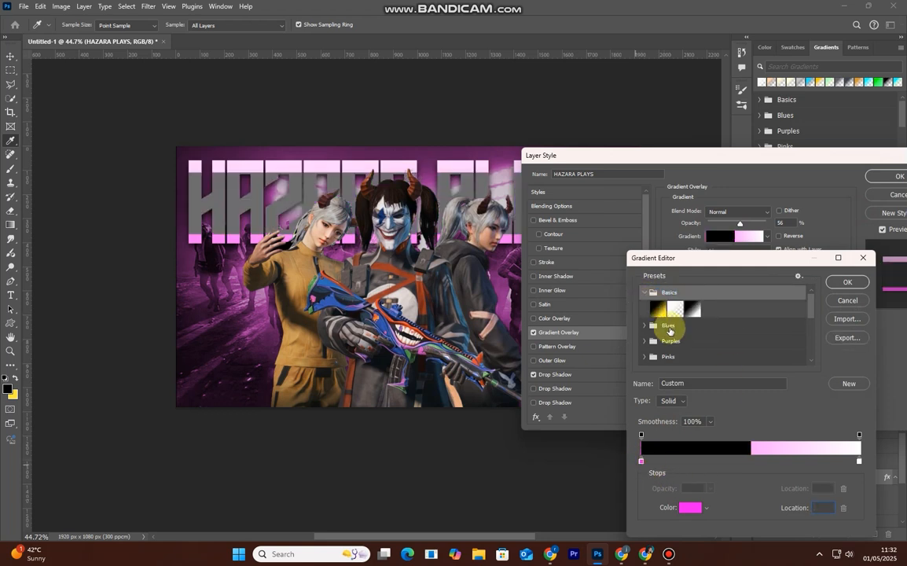
left_click(692, 309)
left_click(640, 461)
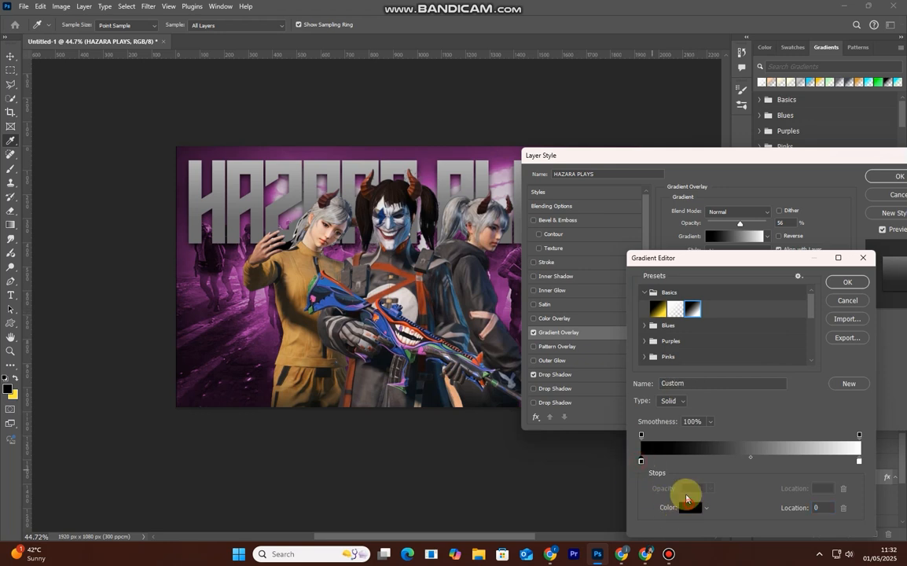
left_click(690, 507)
left_click(765, 230)
left_click(747, 203)
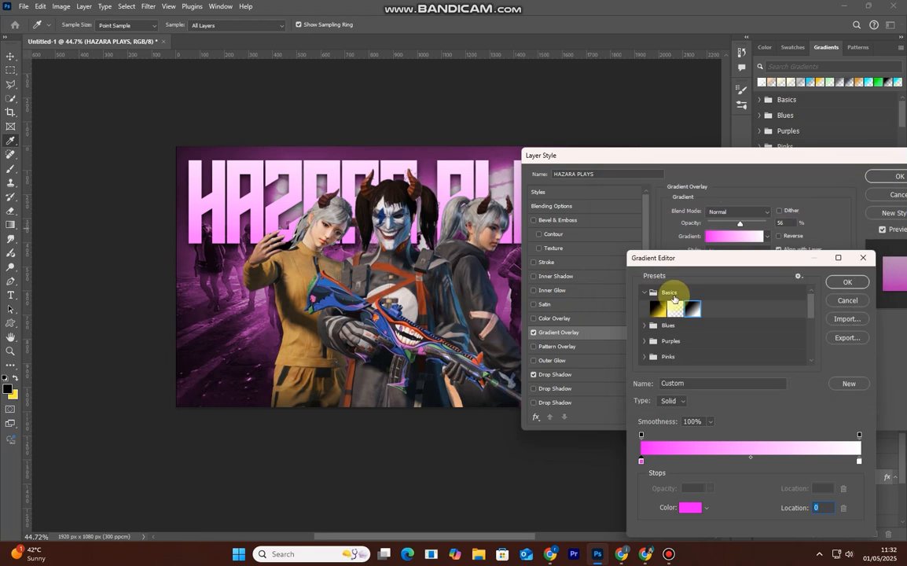
left_click(851, 284)
left_click_drag(746, 226, 742, 233)
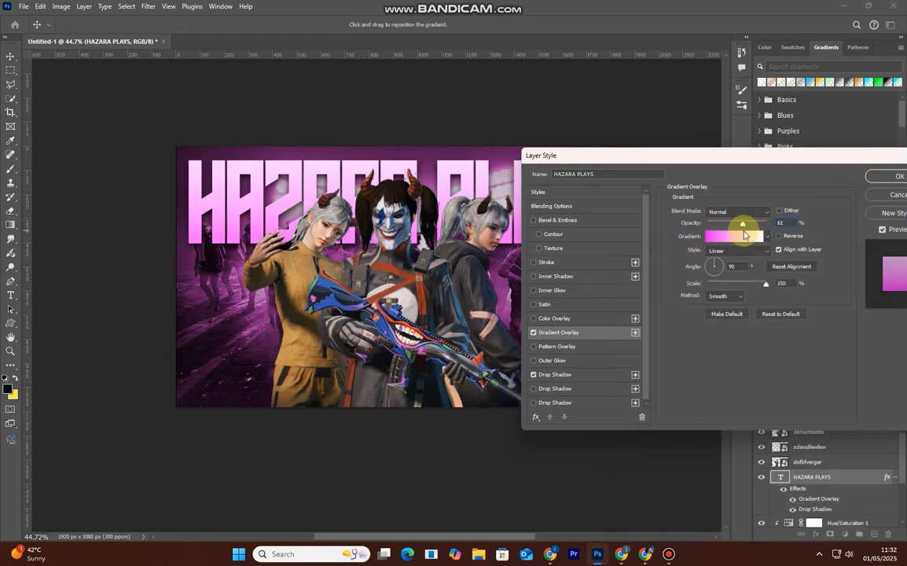
Step: Change the title's drop shadow color to a very dark purple, about 21021b
left_click(555, 375)
left_click(775, 212)
left_click(763, 225)
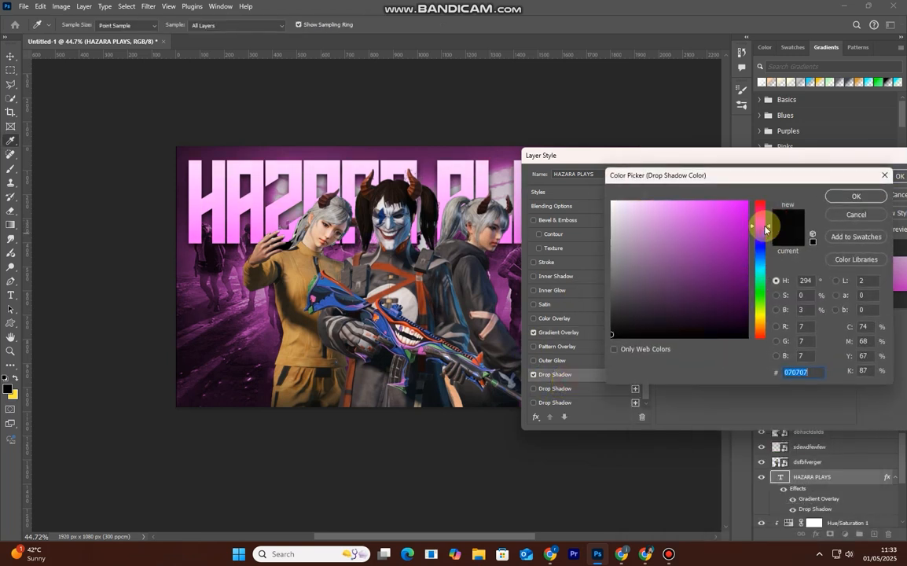
left_click(729, 201)
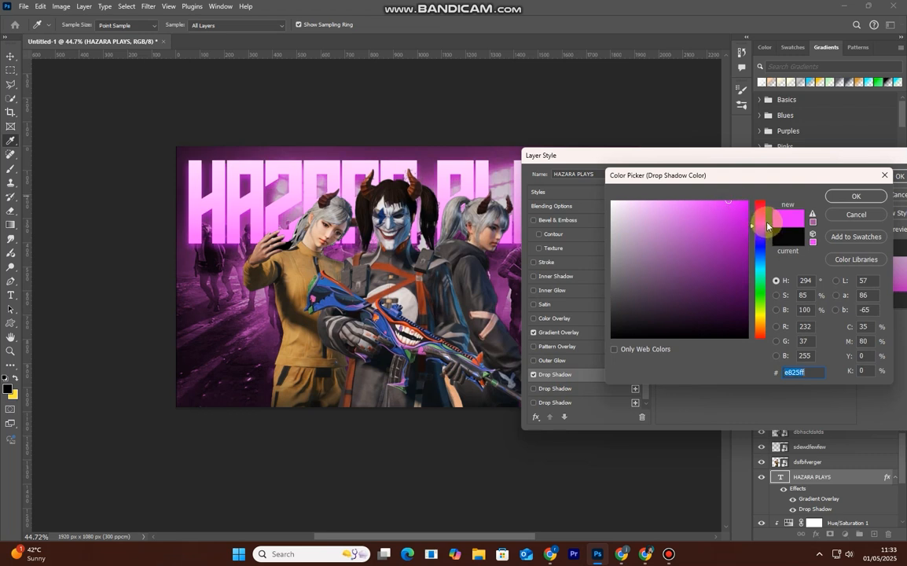
left_click(744, 322)
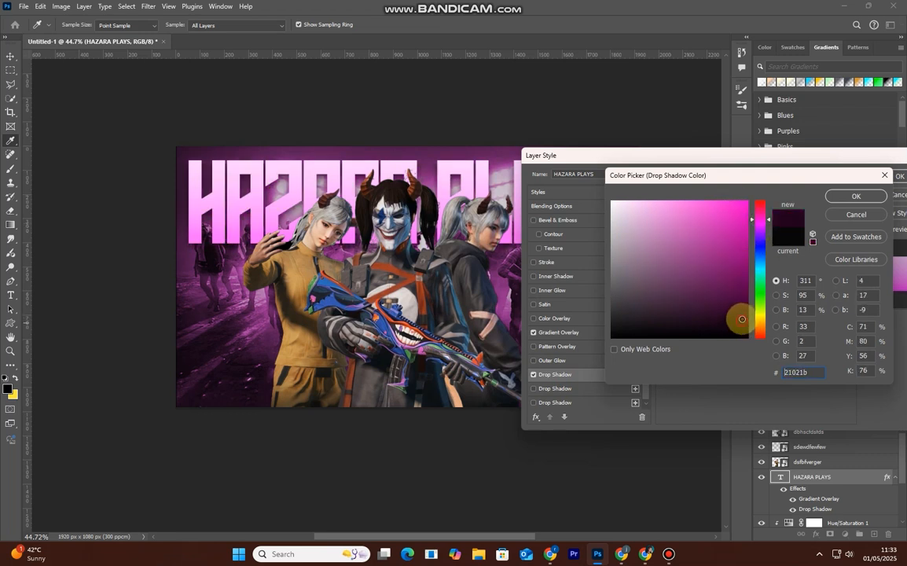
left_click(856, 196)
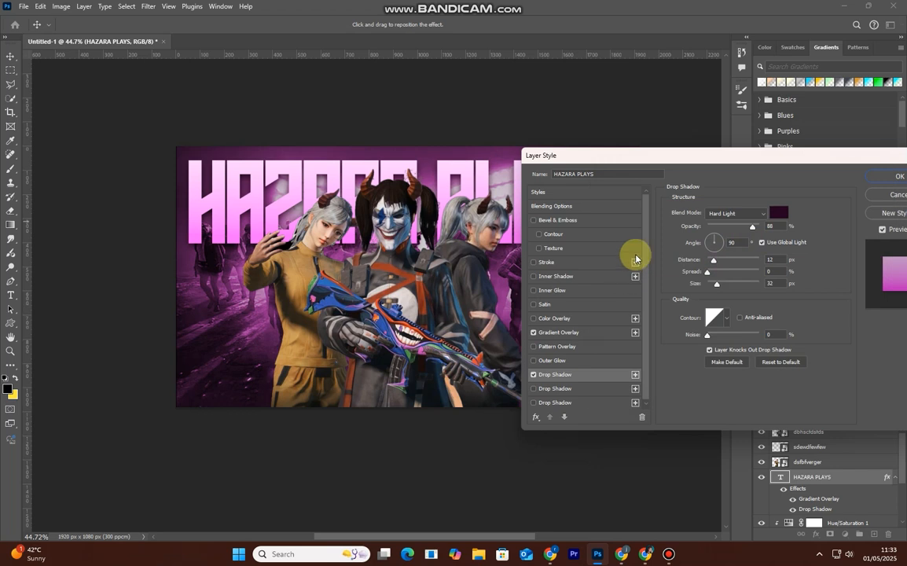
Step: Set the drop shadow to Normal blend mode with 100% opacity, 14 px distance and 0 px size
left_click_drag(735, 156, 675, 187)
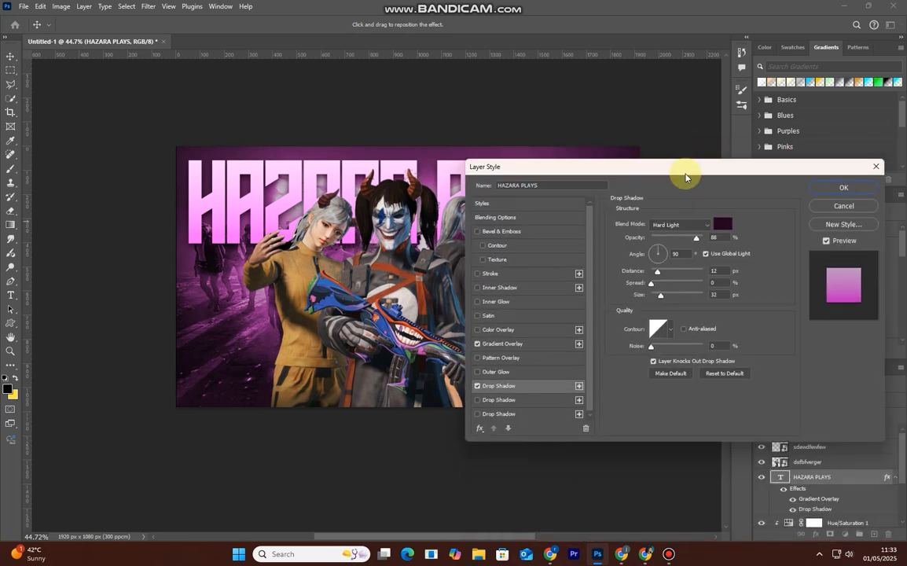
left_click(651, 272)
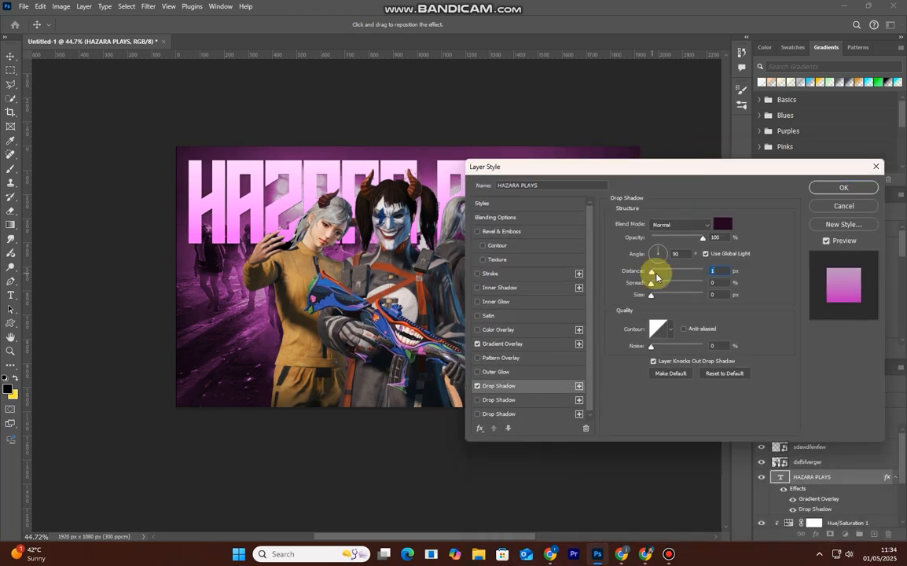
left_click(664, 226)
left_click(664, 228)
mouse_move(652, 275)
left_mouse_down()
mouse_move(643, 299)
mouse_move(658, 273)
left_mouse_up()
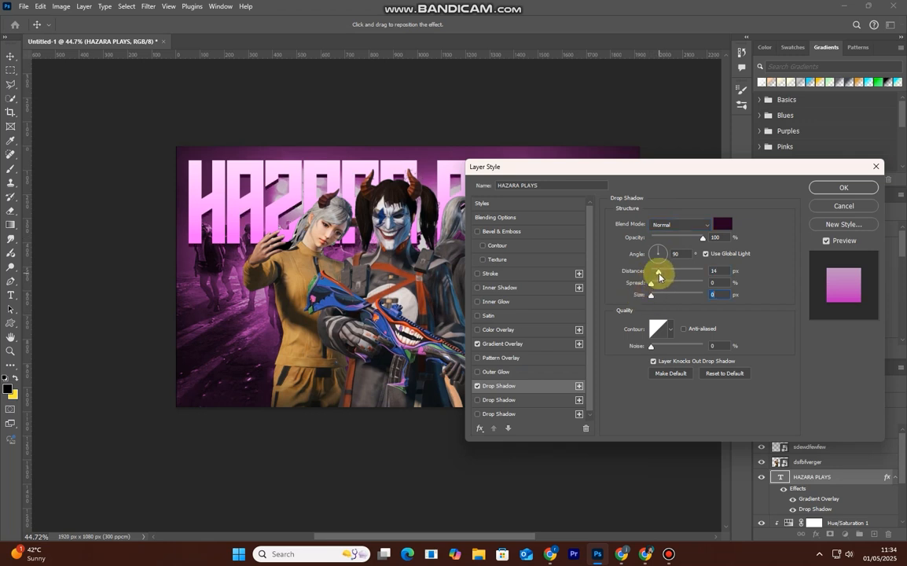
Step: Accept the title's layer style, then duplicate the HAZARA PLAYS layer and move the copy above all the character layers
left_click(833, 190)
scroll(533, 323, "down", 1)
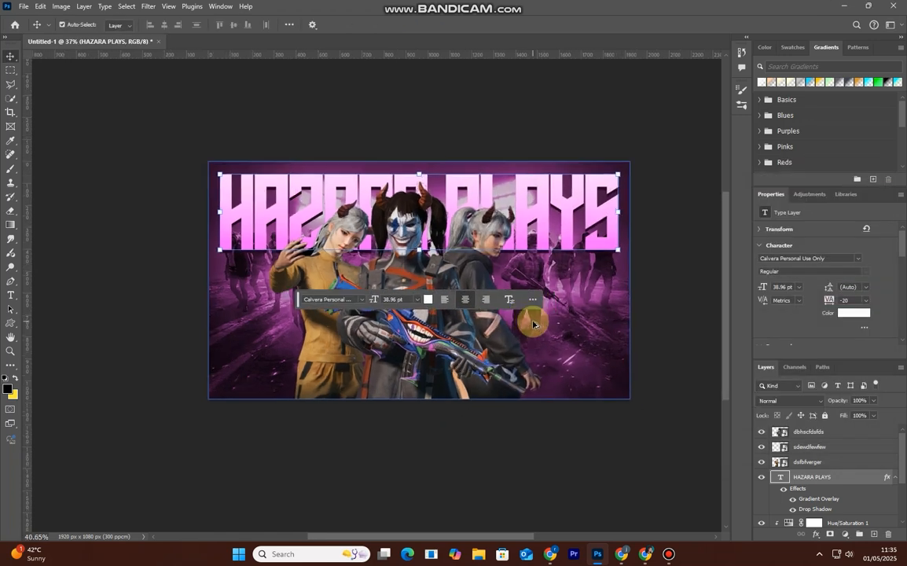
scroll(527, 318, "up", 1)
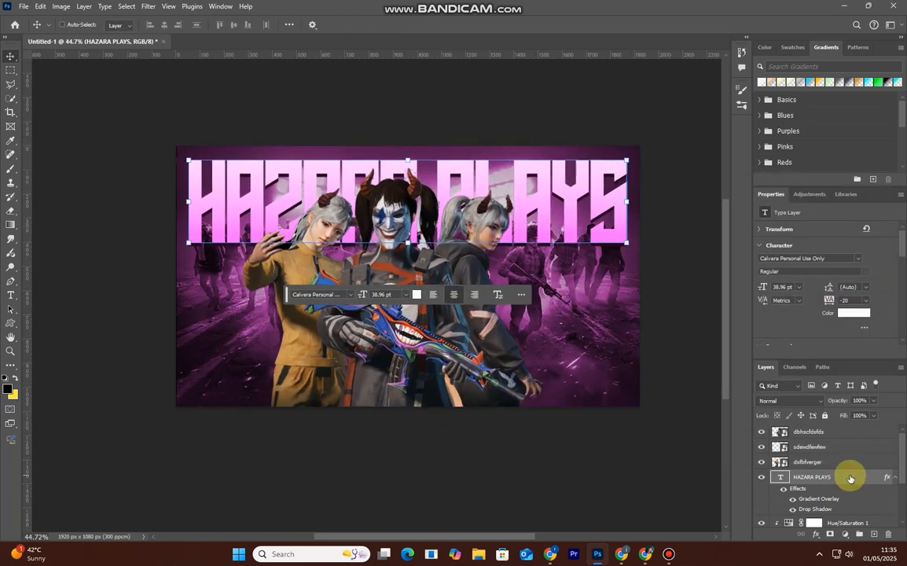
key("ctrl+j")
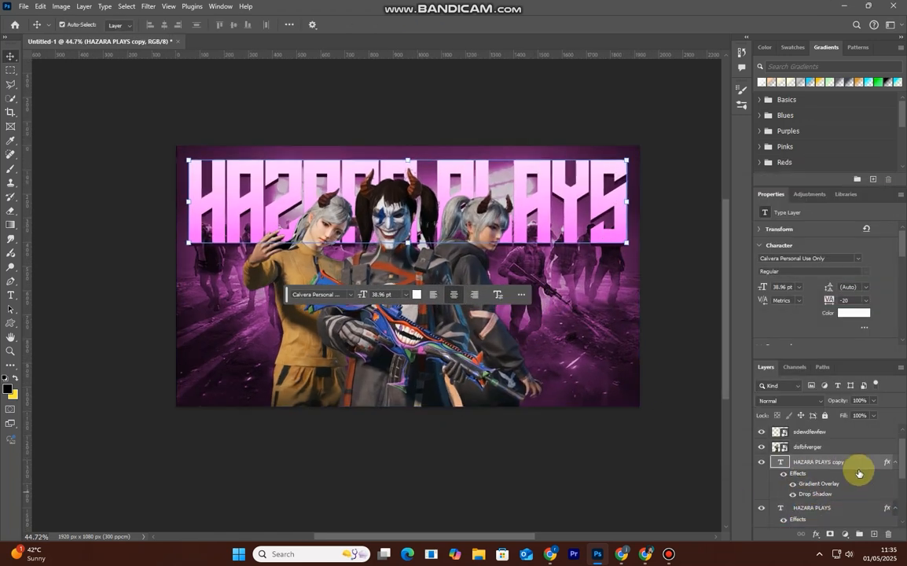
left_click_drag(858, 472, 850, 430)
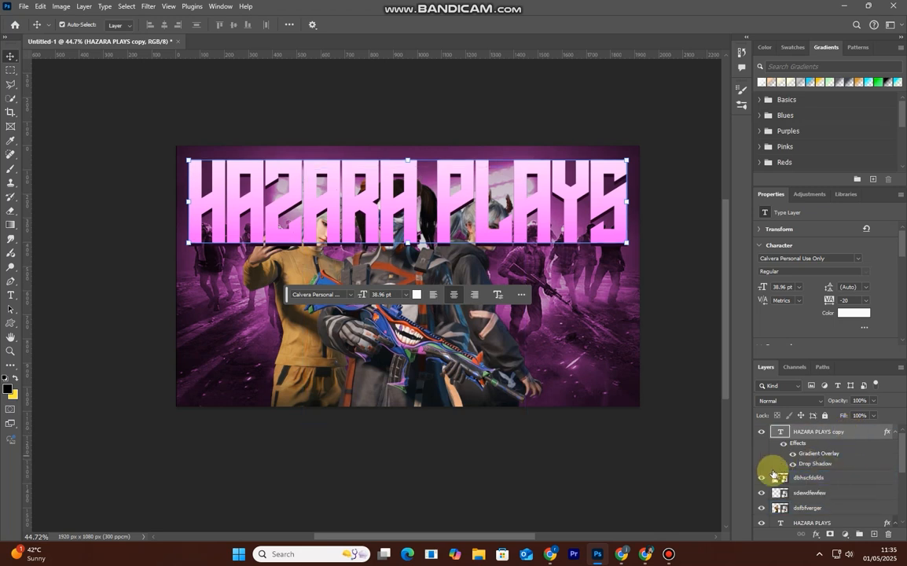
Step: Turn off the drop shadow and the gradient overlay on the HAZARA PLAYS copy layer
left_click(785, 445)
left_click(784, 445)
left_click(784, 445)
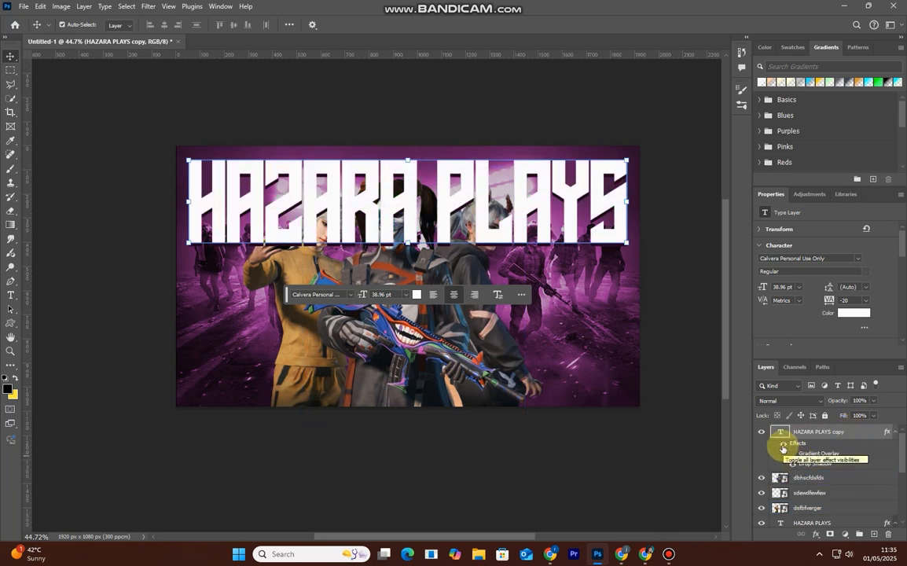
left_click(792, 454)
right_click(857, 434)
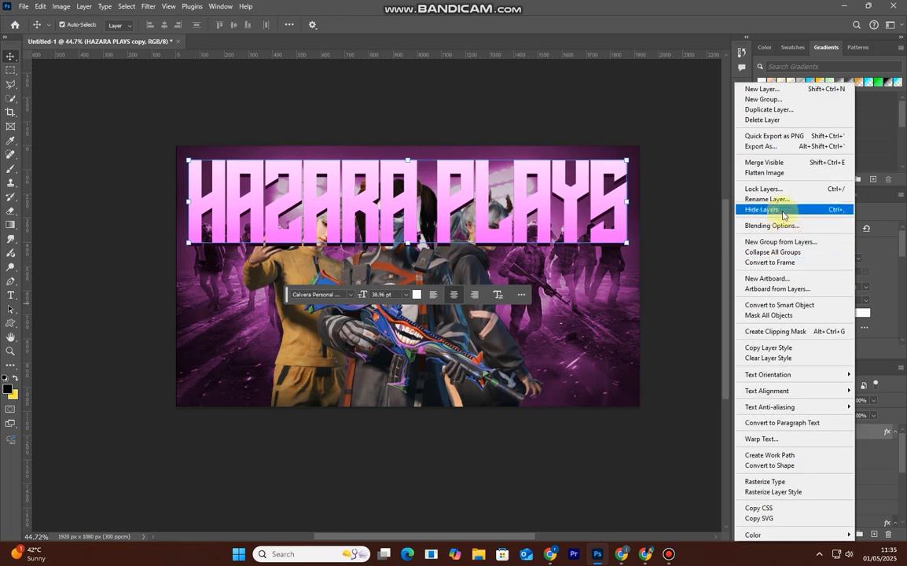
left_click(772, 225)
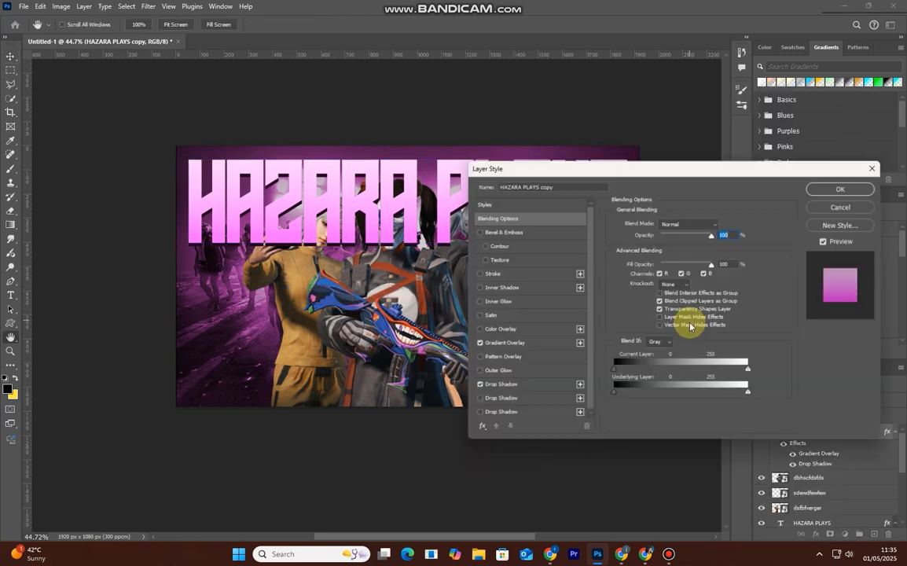
left_click(477, 386)
left_click(487, 345)
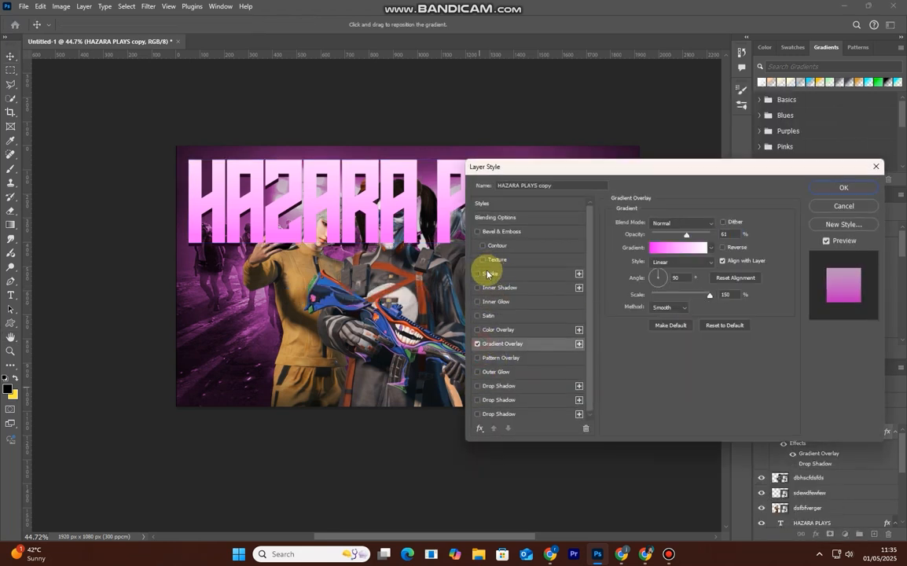
left_click(477, 345)
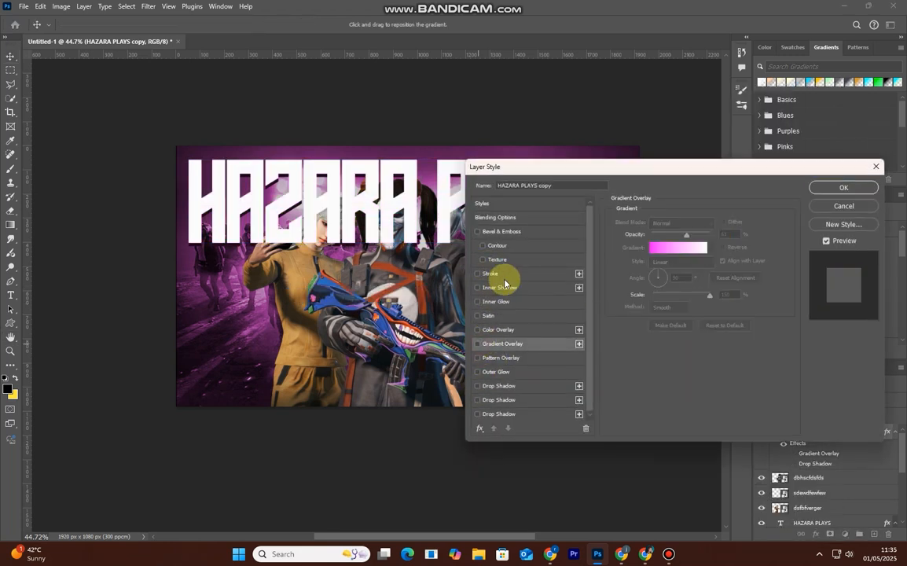
Step: Add a 1 px black outside stroke to the HAZARA PLAYS copy layer
left_click(490, 273)
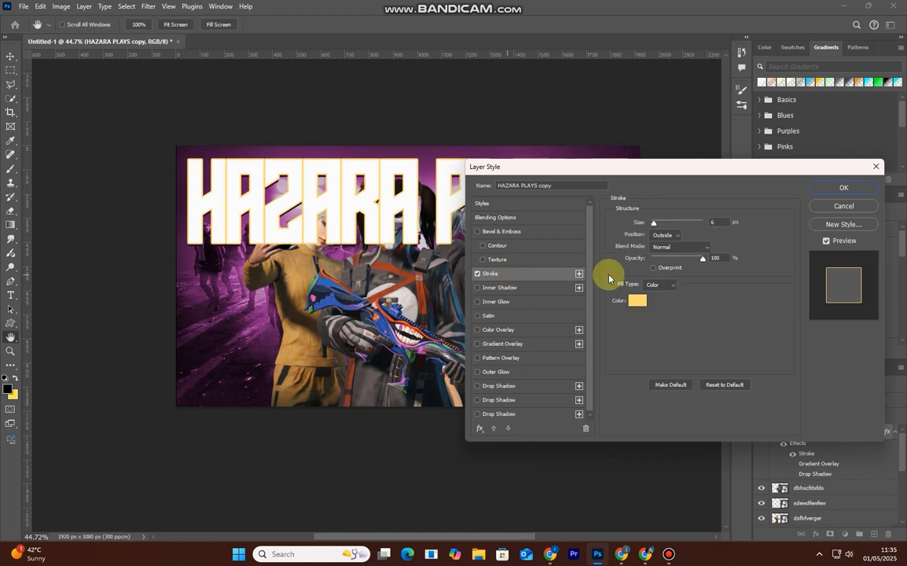
left_click(645, 304)
left_click_drag(648, 294, 475, 391)
left_click(853, 196)
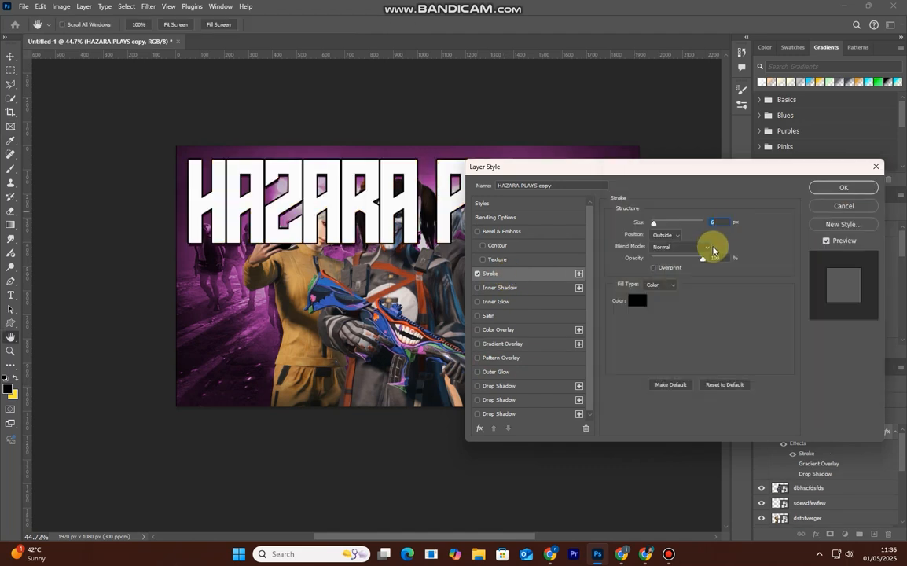
left_click(718, 223)
key("BackSpace")
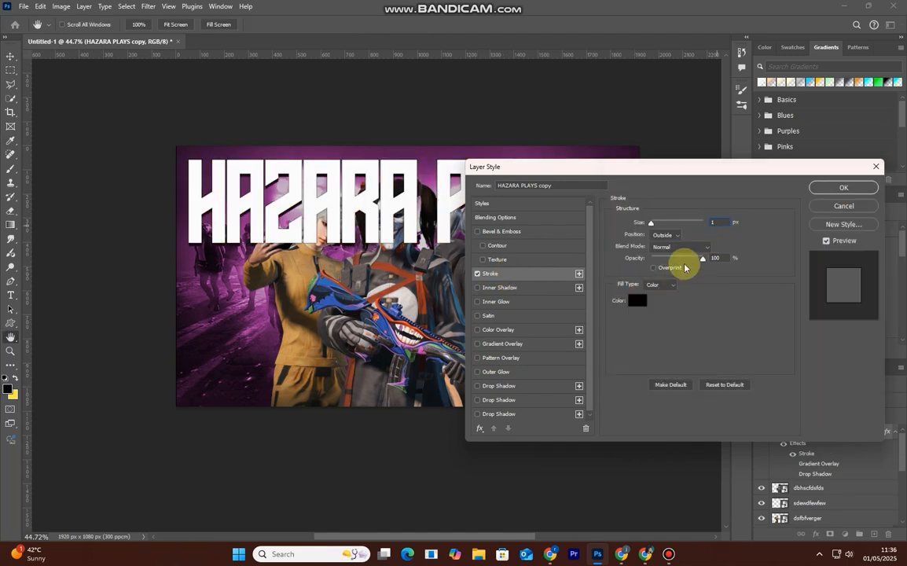
left_click(827, 191)
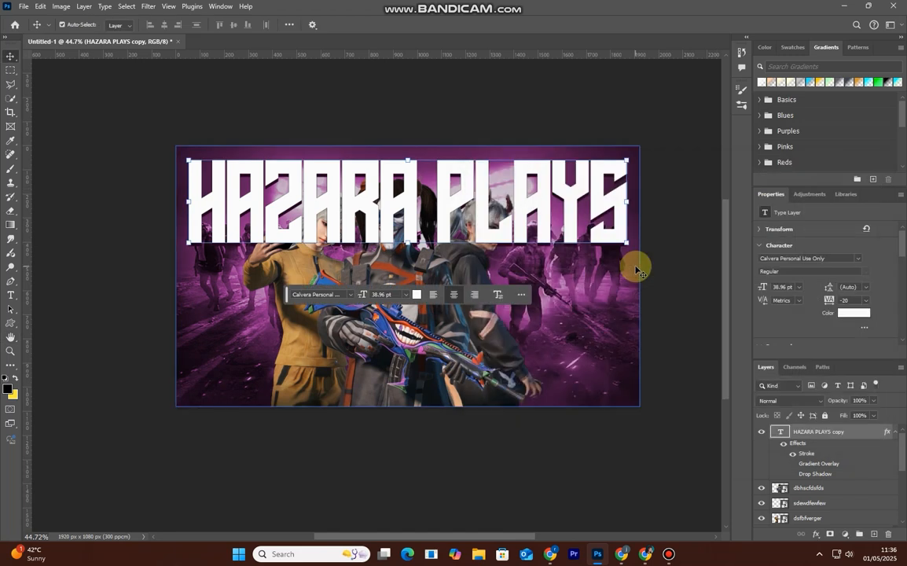
Step: Lower the HAZARA PLAYS copy layer's opacity to 11%
left_click(759, 432)
left_click(760, 433)
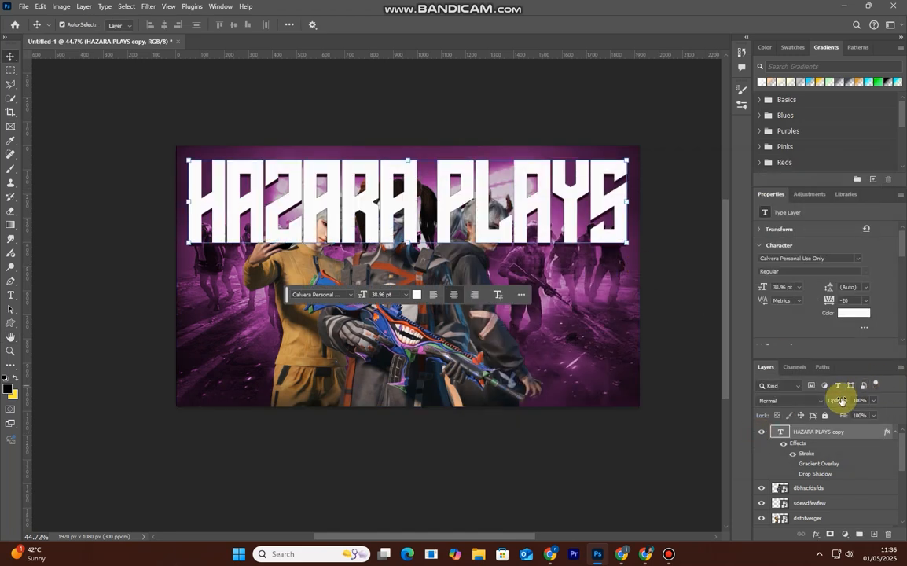
left_click_drag(823, 405, 792, 413)
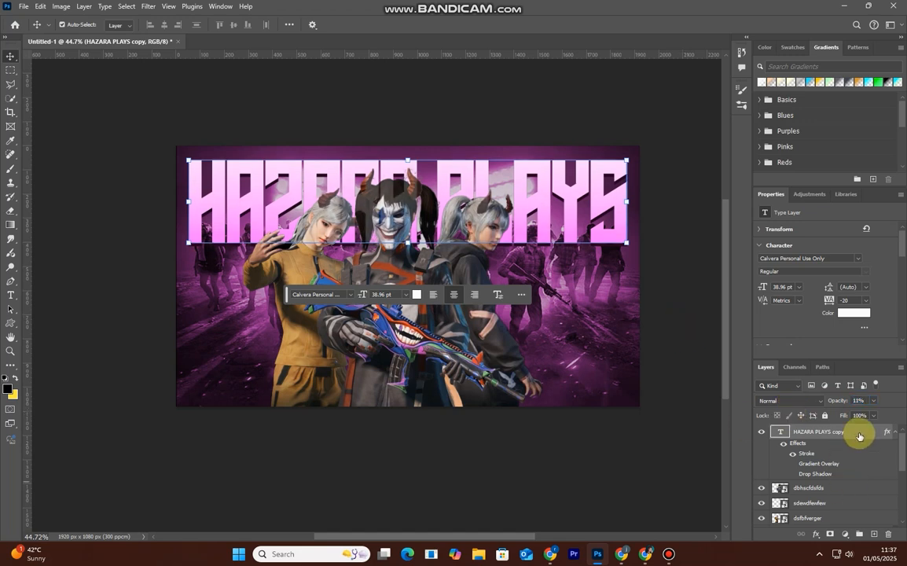
Step: Change the stroke color of the HAZARA PLAYS copy layer to white
double_click(813, 454)
left_click(636, 301)
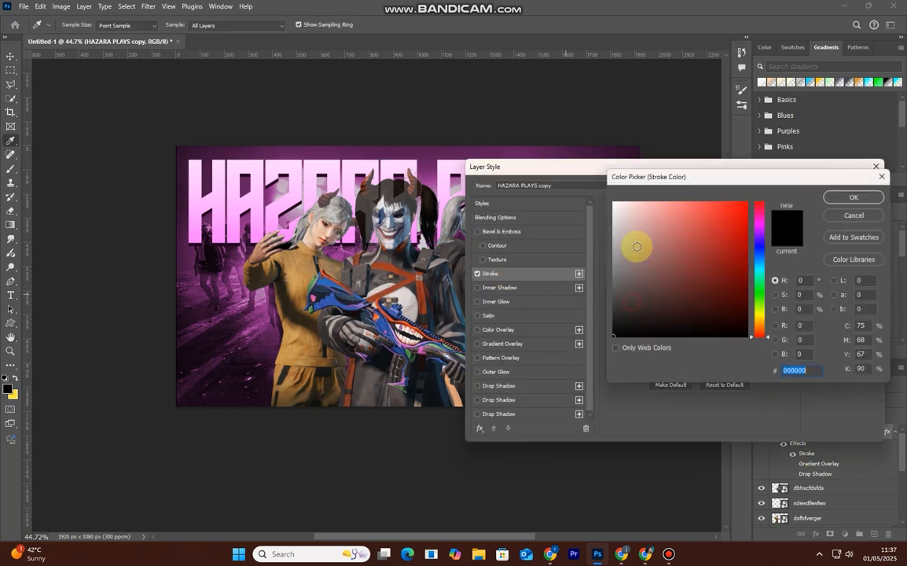
left_click_drag(635, 246, 584, 204)
left_click(852, 197)
left_click(842, 189)
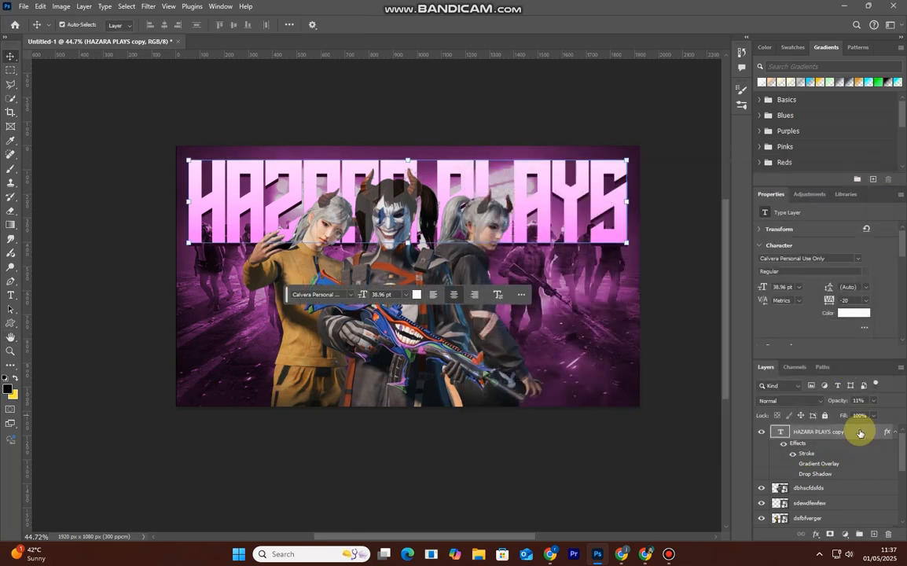
Step: Reduce the HAZARA PLAYS copy layer's fill to 0% and raise its opacity to 99%
left_click_drag(832, 417, 802, 426)
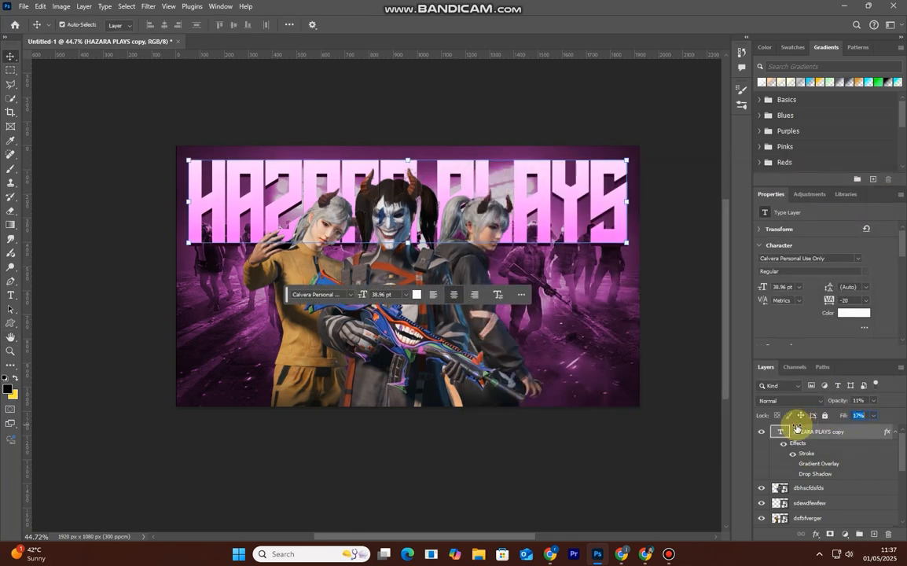
left_click_drag(840, 400, 886, 396)
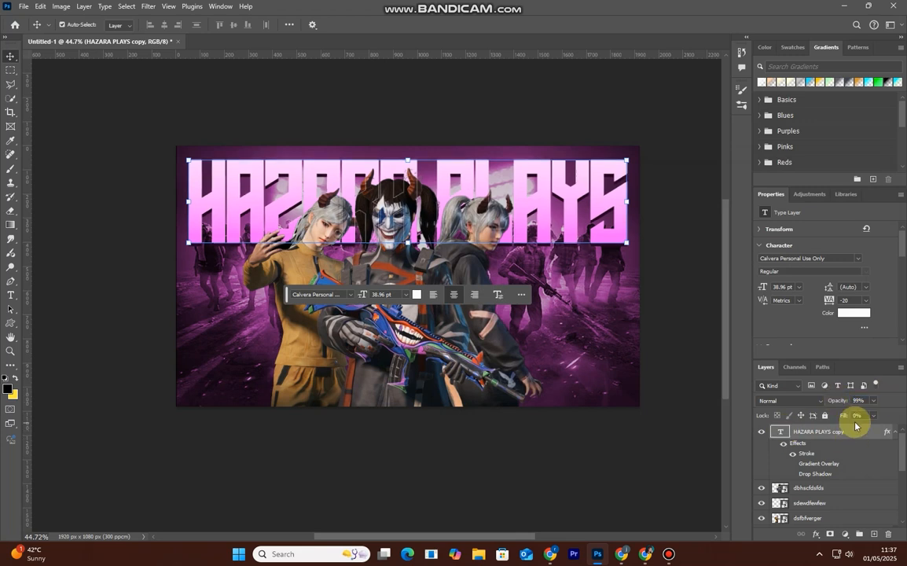
scroll(413, 233, "up", 3)
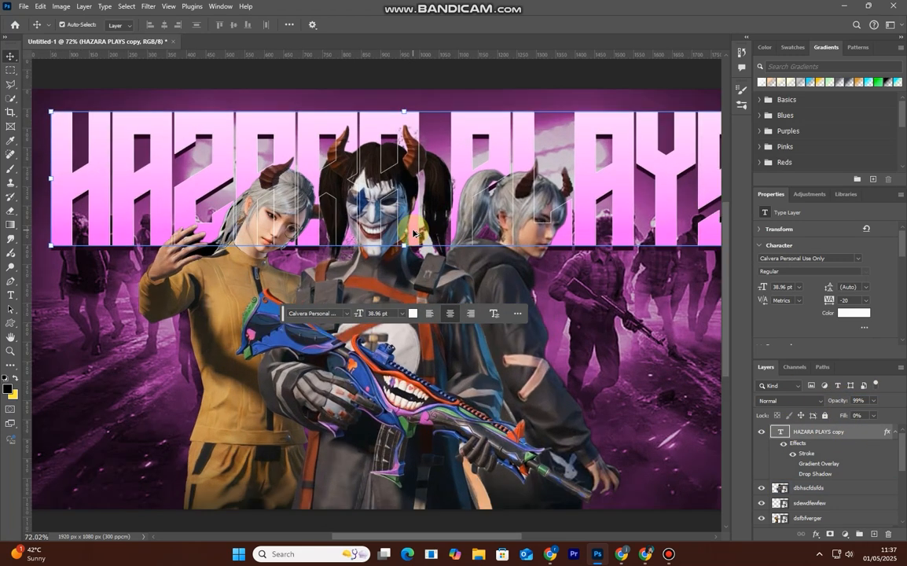
scroll(413, 233, "down", 3)
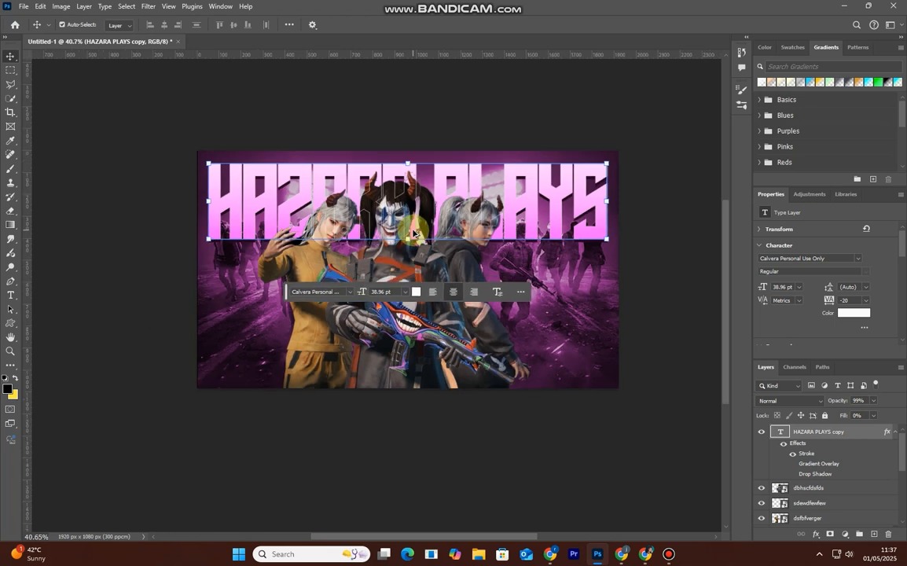
Step: Compare the banner with the outlined title copy hidden and shown over the characters
left_click(761, 432)
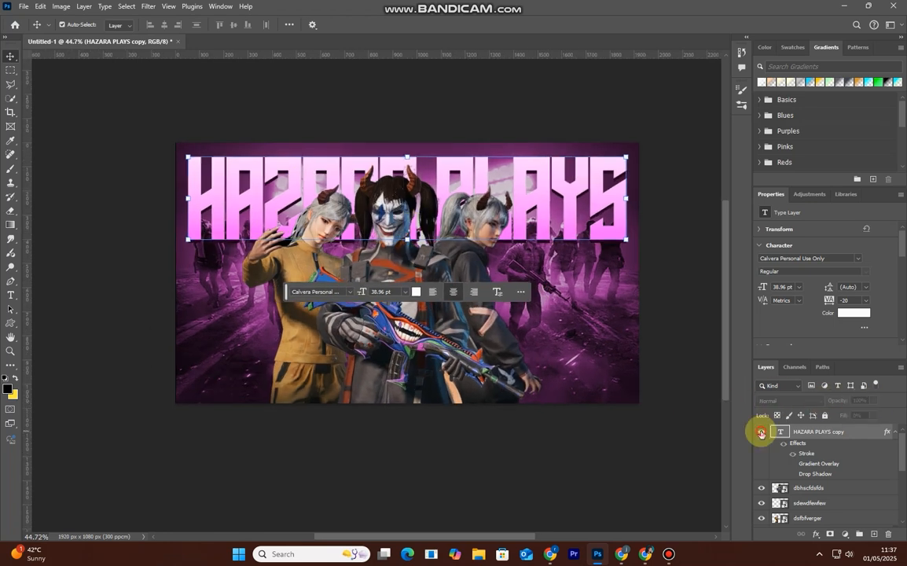
left_click(761, 432)
left_click(761, 432)
left_click(761, 432)
scroll(484, 371, "down", 2)
left_click(518, 420)
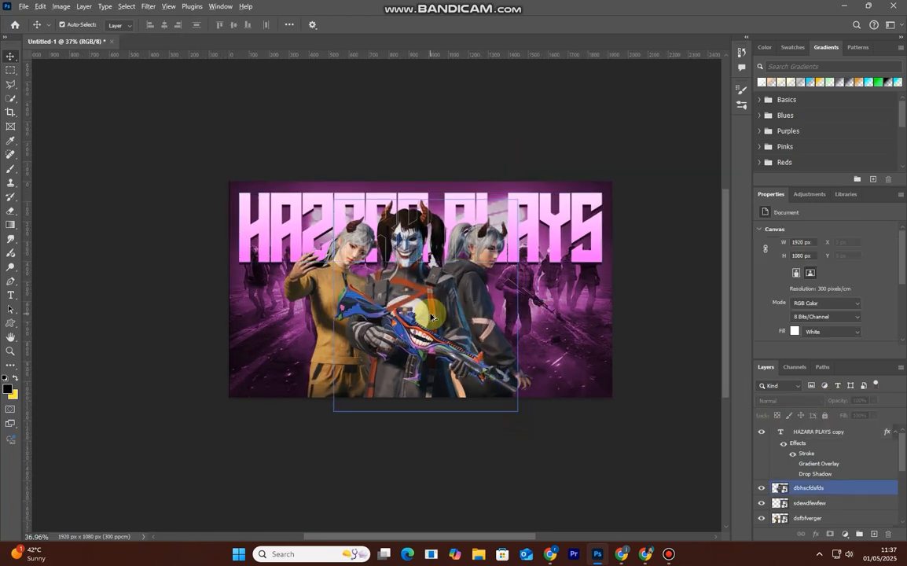
scroll(431, 315, "up", 1)
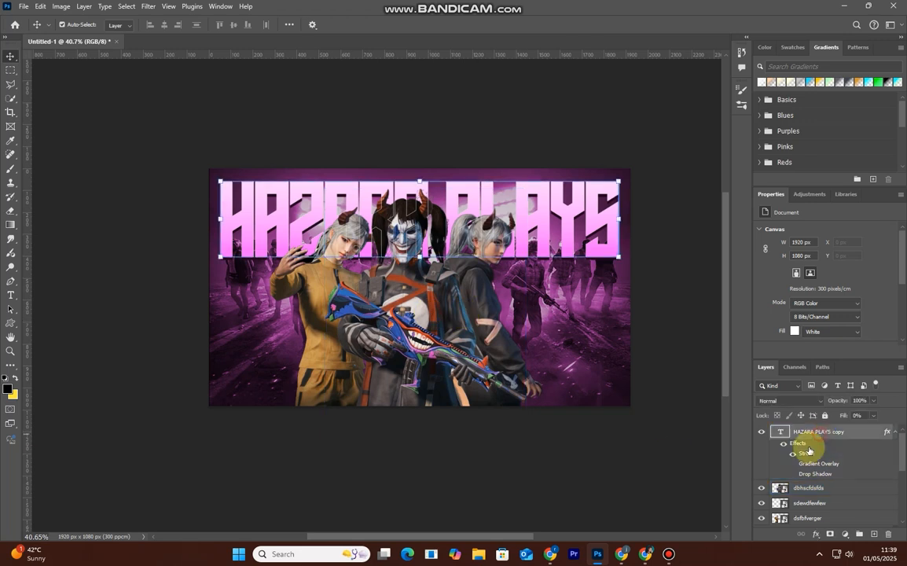
left_click(809, 453)
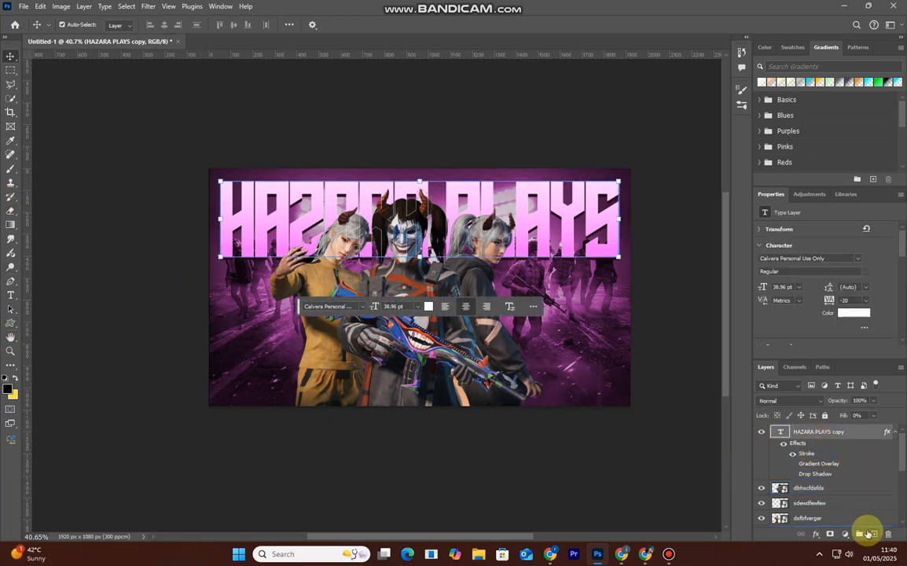
Step: Create a new layer above sdewdfewfew and draw a rectangular selection about 256 by 102 px below the end of the title
left_click(825, 503)
left_click(874, 534)
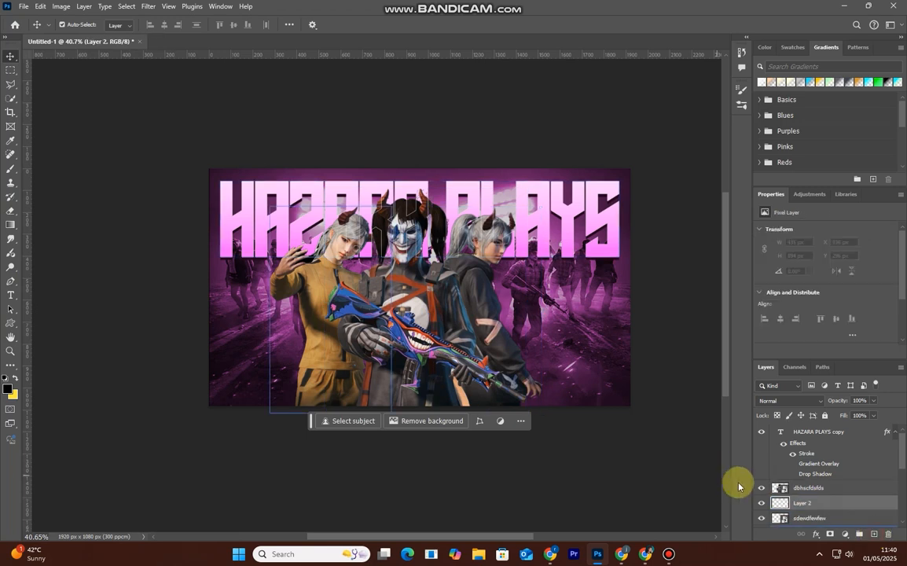
left_click(10, 70)
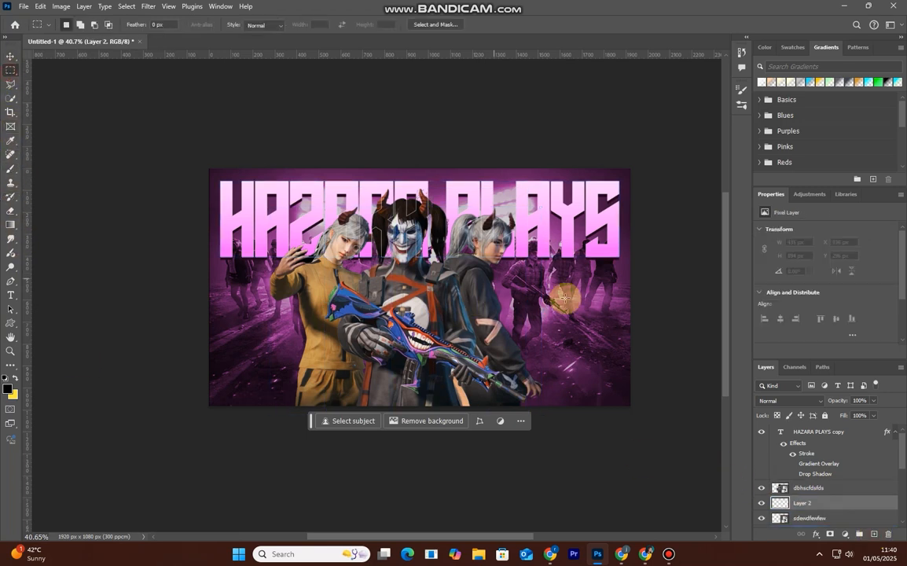
scroll(572, 279, "up", 2)
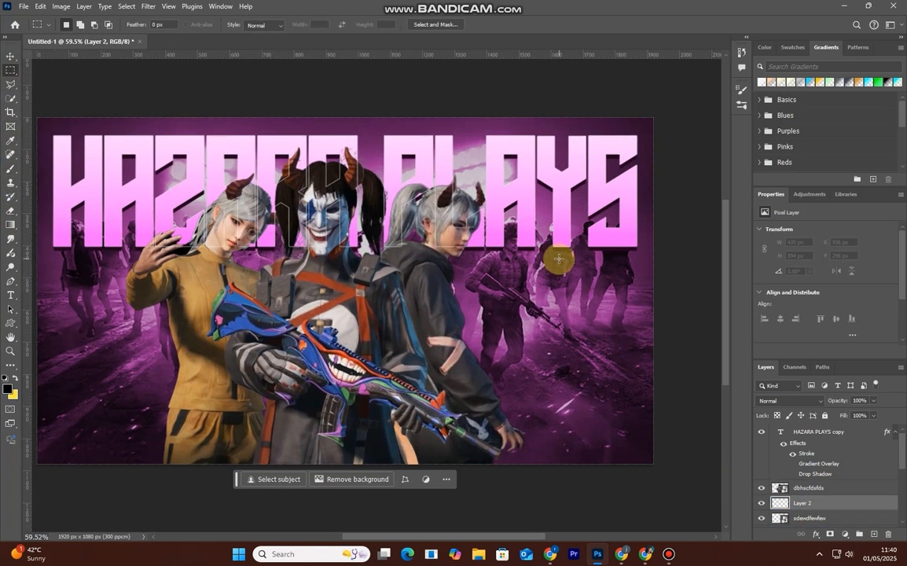
left_click_drag(550, 257, 637, 285)
Step: Set the foreground color to bright magenta ff00ec, fill the rectangular selection with it and deselect
left_click(7, 389)
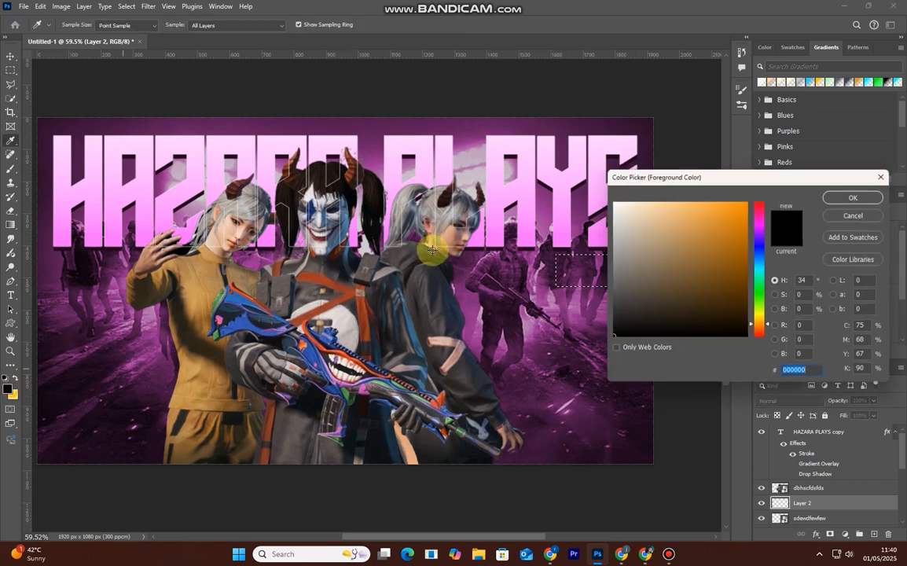
left_click(485, 321)
left_click_drag(745, 213, 750, 193)
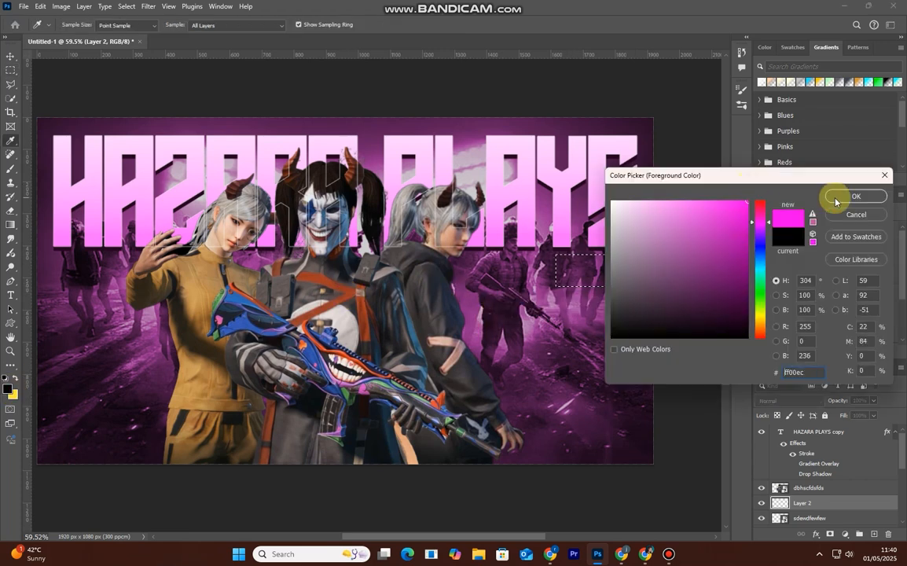
left_click(855, 197)
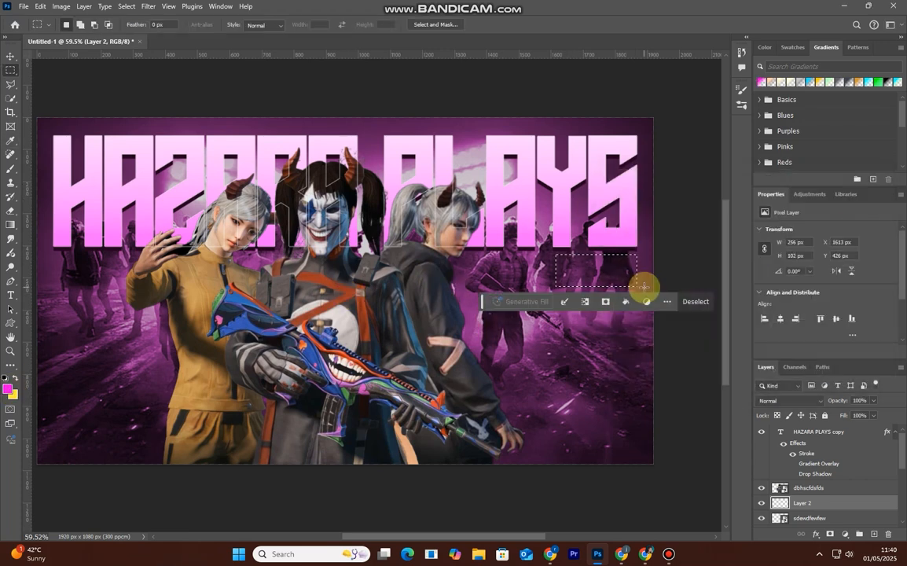
key("alt+BackSpace")
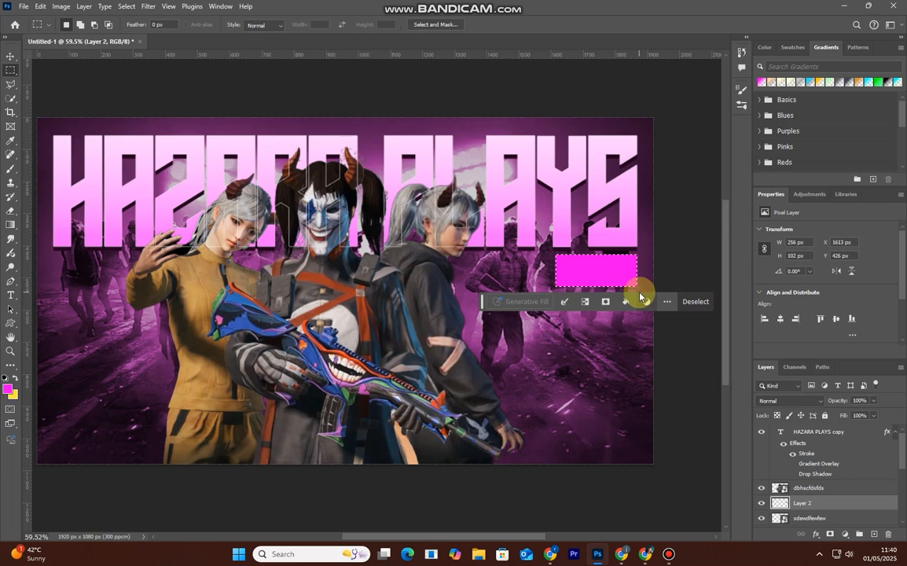
key("ctrl+d")
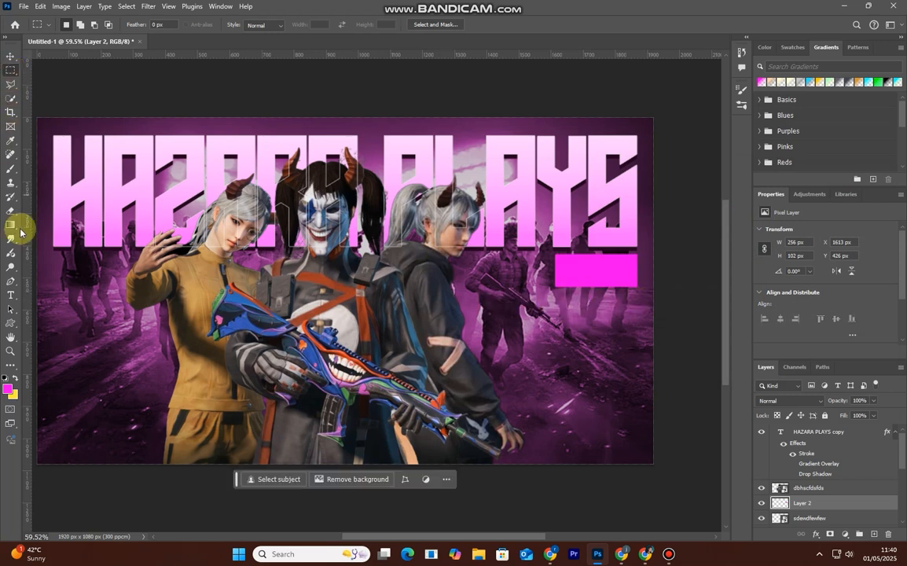
Step: Add the white text IS LIVE at 10.96 pt on a new layer above HAZARA PLAYS copy, beside the magenta box
left_click(11, 295)
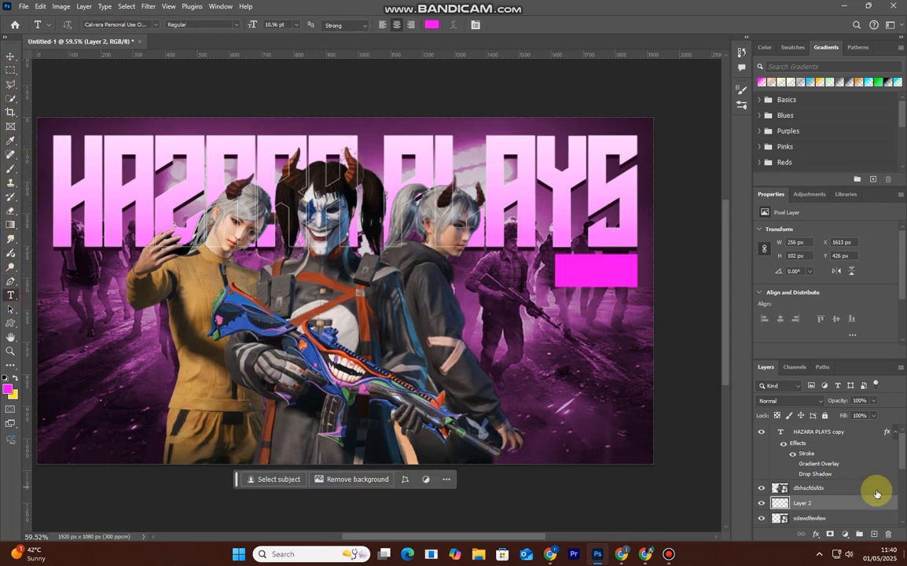
left_click(786, 425)
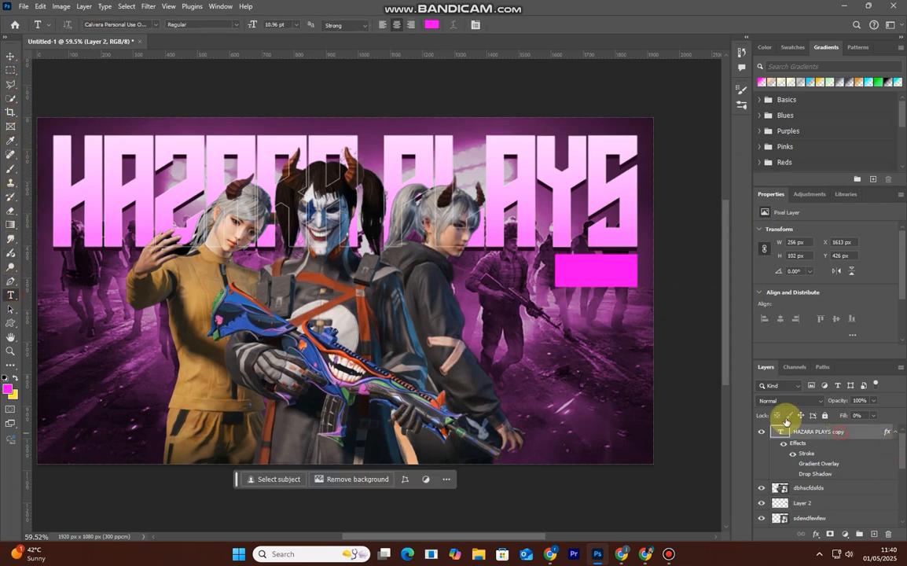
left_click(501, 338)
left_click(497, 23)
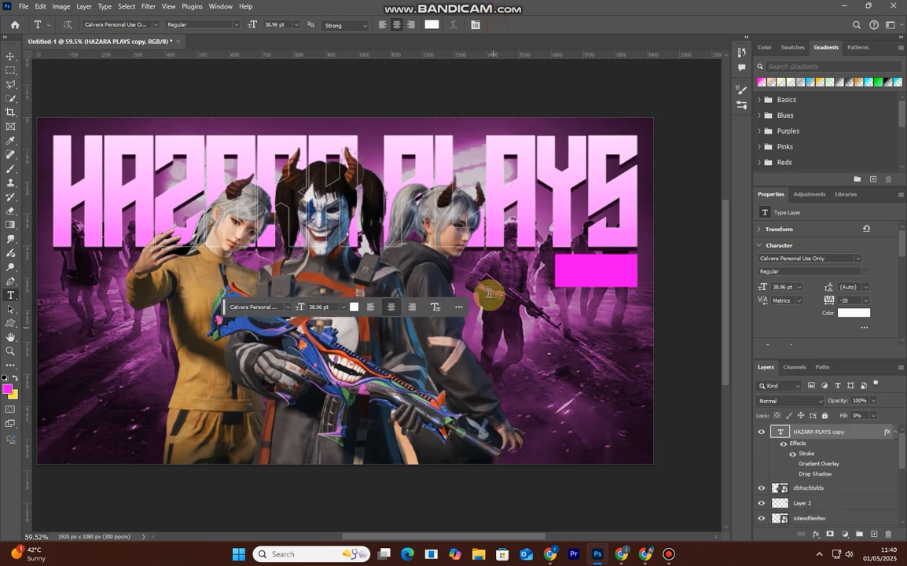
left_click(488, 293)
key("BackSpace")
type("IS")
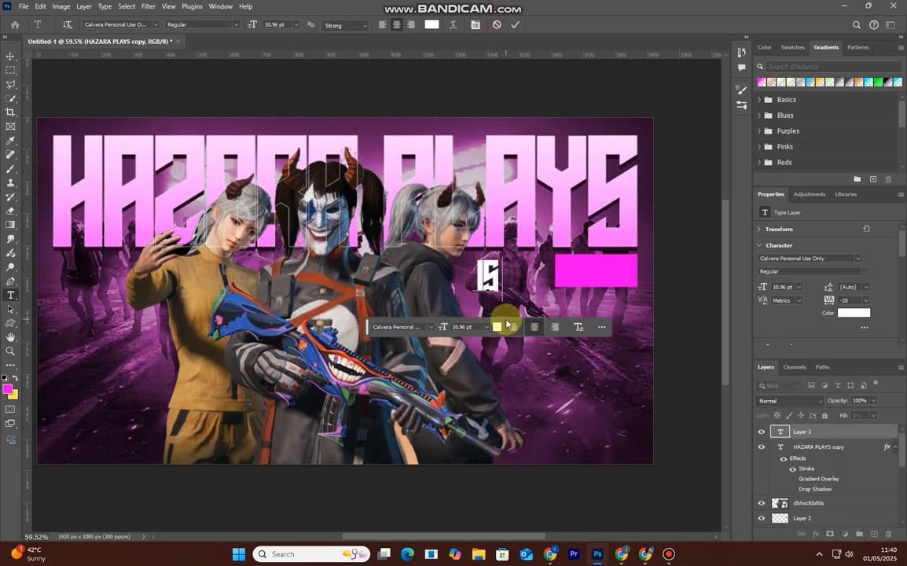
type(" LIVE")
left_click(516, 24)
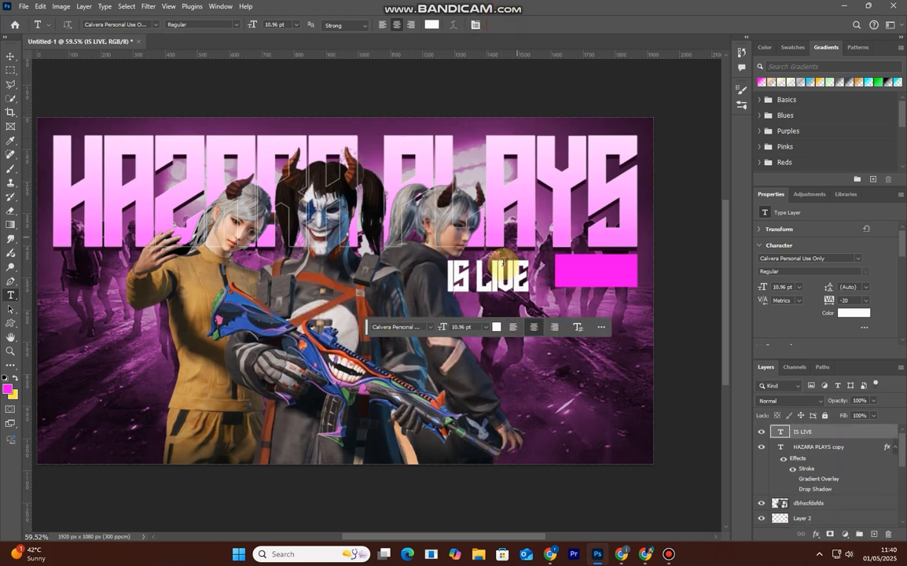
Step: Move the IS LIVE text onto the magenta box and scale it to about 86% width and 61% height
key("v")
left_click_drag(490, 276, 633, 261)
key("ctrl+t")
left_click(621, 282)
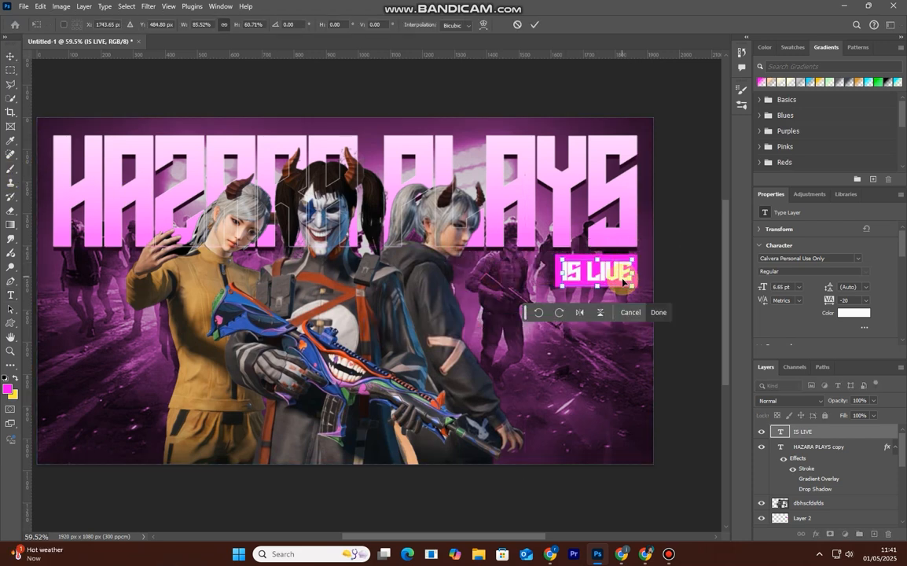
Step: Change the IS LIVE text's font to Impact and rescale it to about 7.17 pt to fit inside the magenta box
double_click(781, 432)
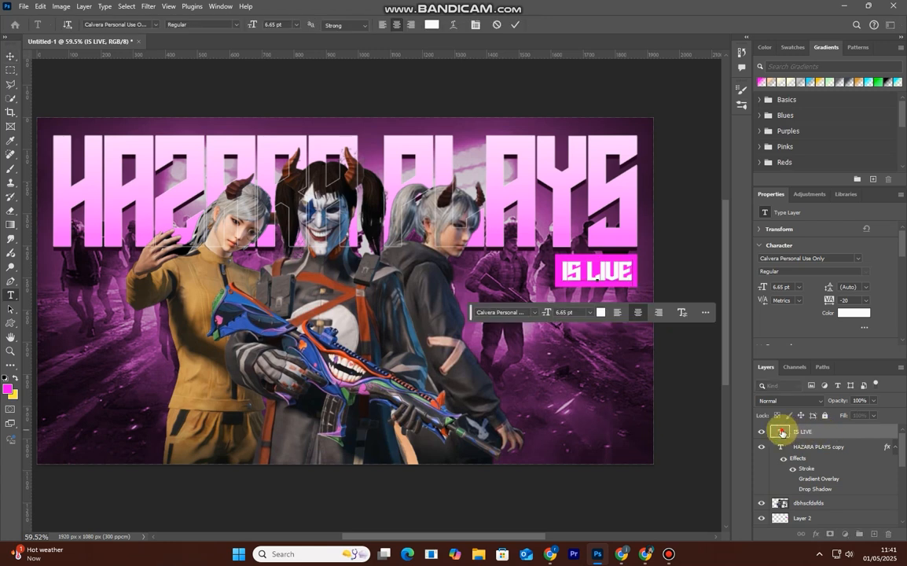
left_click(156, 24)
left_click(264, 84)
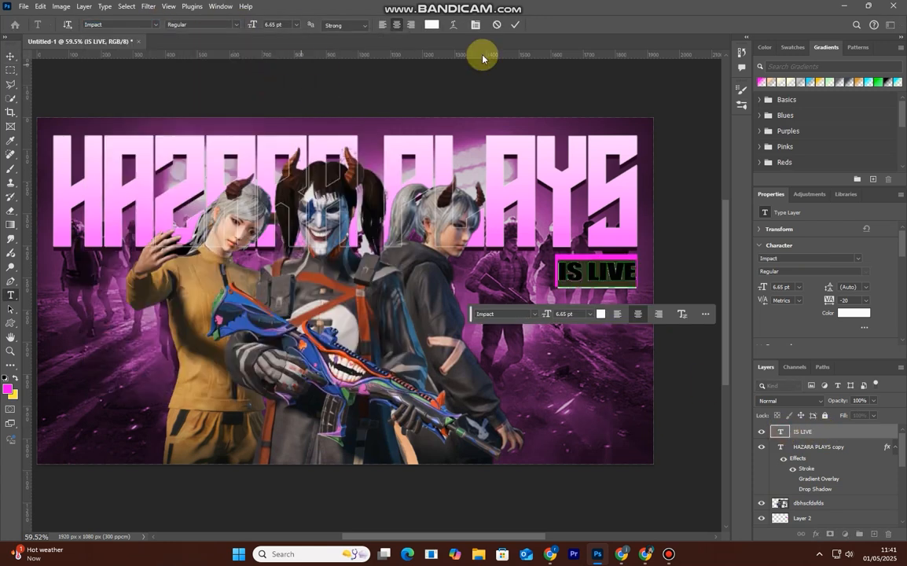
left_click(515, 26)
key("v")
left_click_drag(634, 264, 632, 275)
left_click(13, 55)
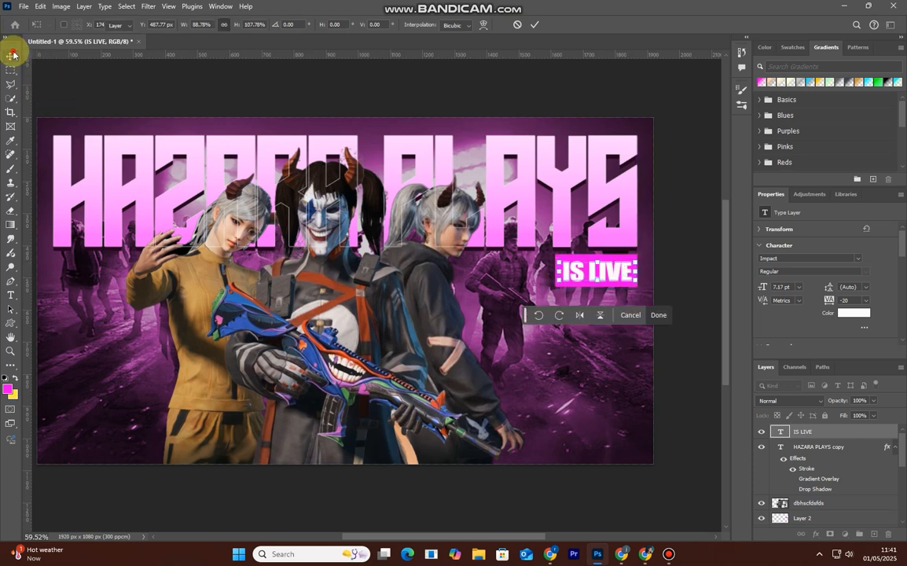
Step: Add a drop shadow to the IS LIVE layer with 100% opacity, a 90° angle and 13 px distance
double_click(877, 430)
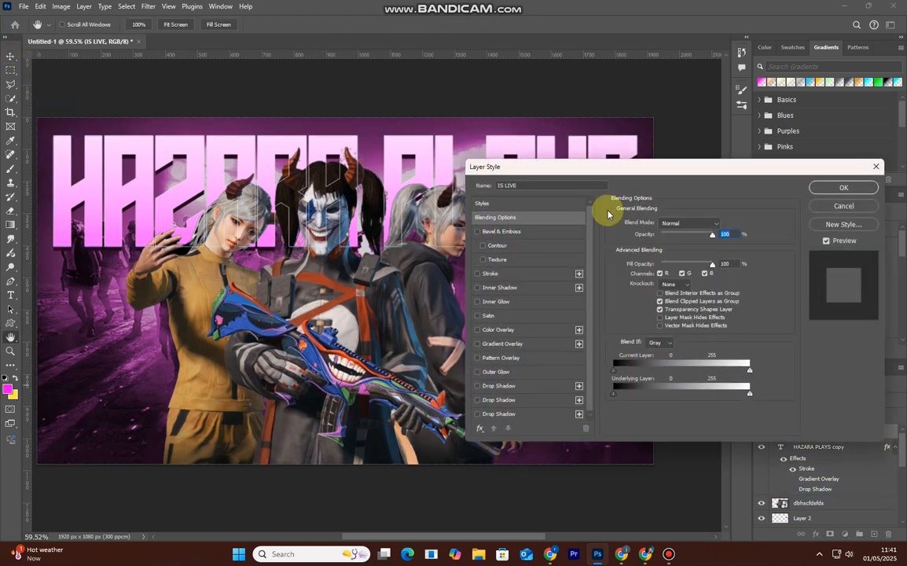
left_click_drag(626, 169, 763, 174)
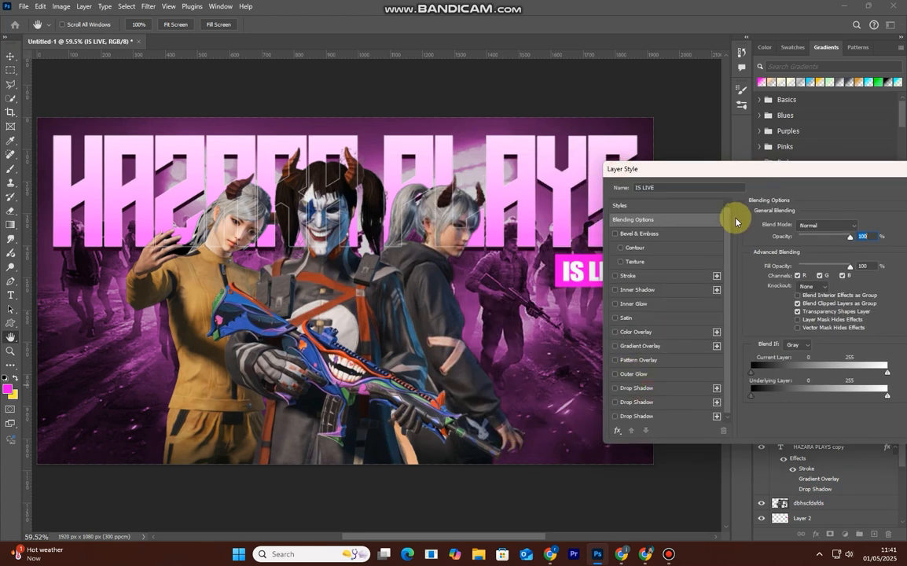
left_click(633, 375)
left_click(637, 389)
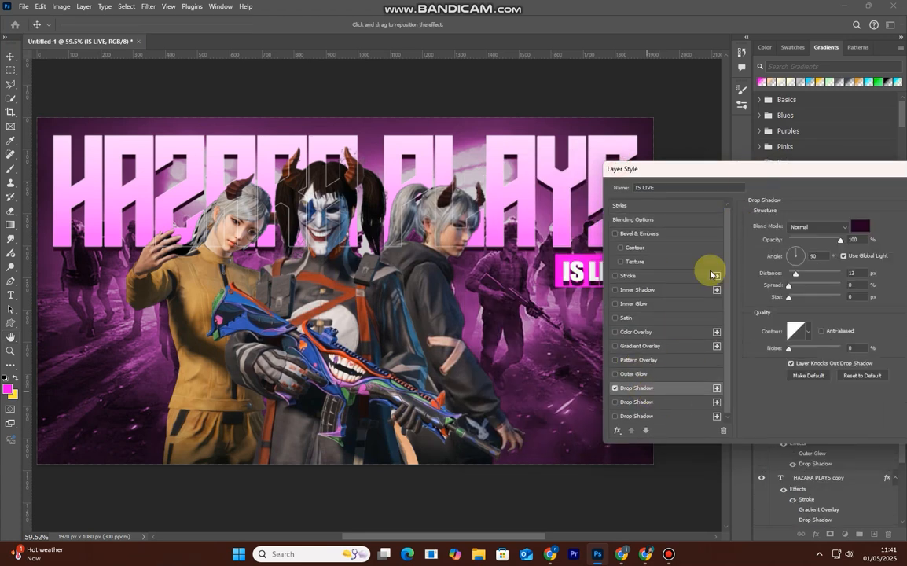
left_click_drag(751, 168, 776, 198)
Step: Add a magenta-to-white gradient overlay to the IS LIVE layer at about 37% opacity and apply the layer style
left_click(570, 373)
left_click_drag(669, 199, 774, 222)
left_click_drag(858, 288, 842, 289)
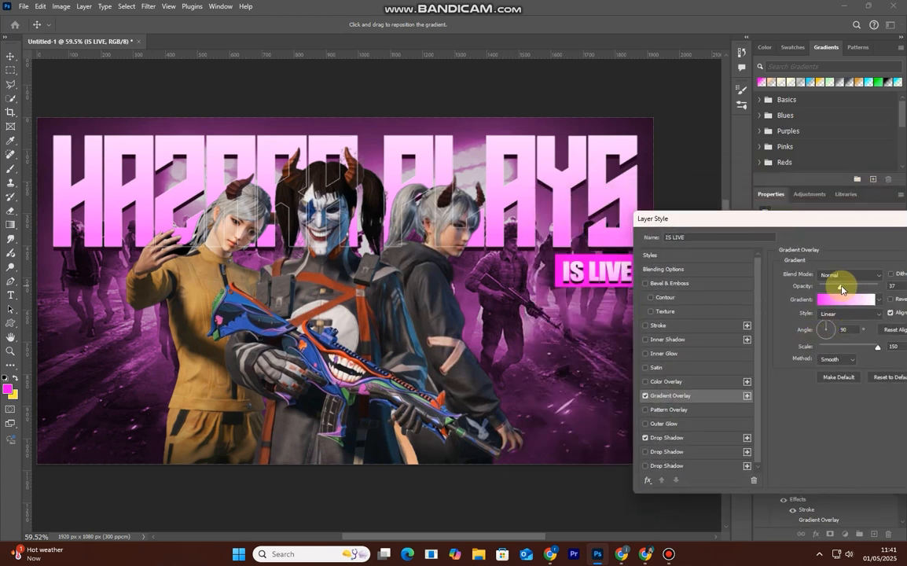
left_click_drag(862, 229, 762, 227)
left_click(880, 243)
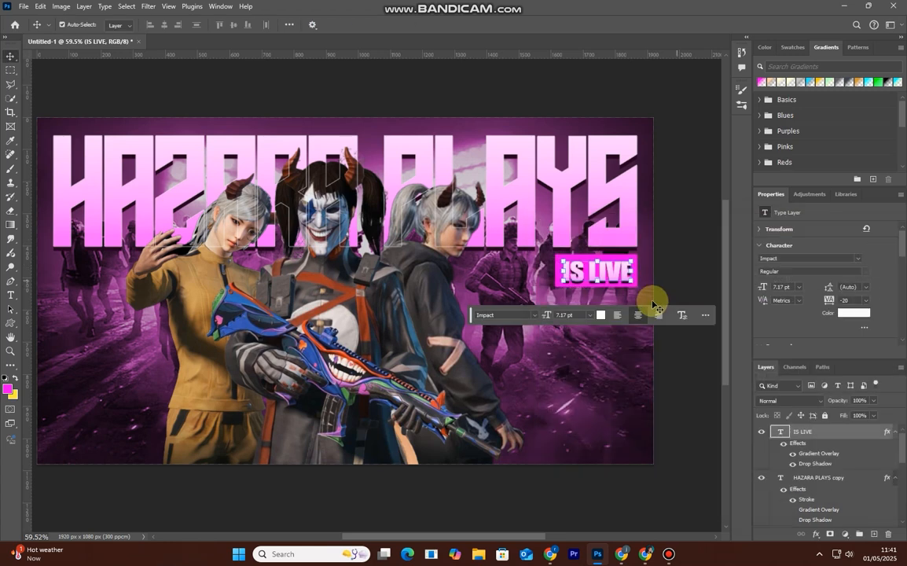
Step: Add a layer mask to Layer 2, which holds the magenta box
scroll(813, 497, "down", 3)
left_click(822, 459)
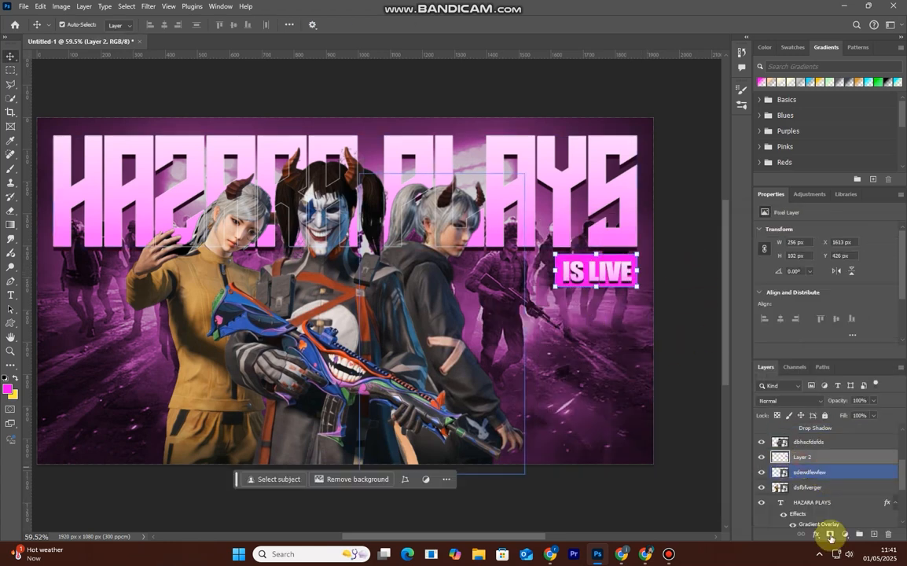
left_click(831, 534)
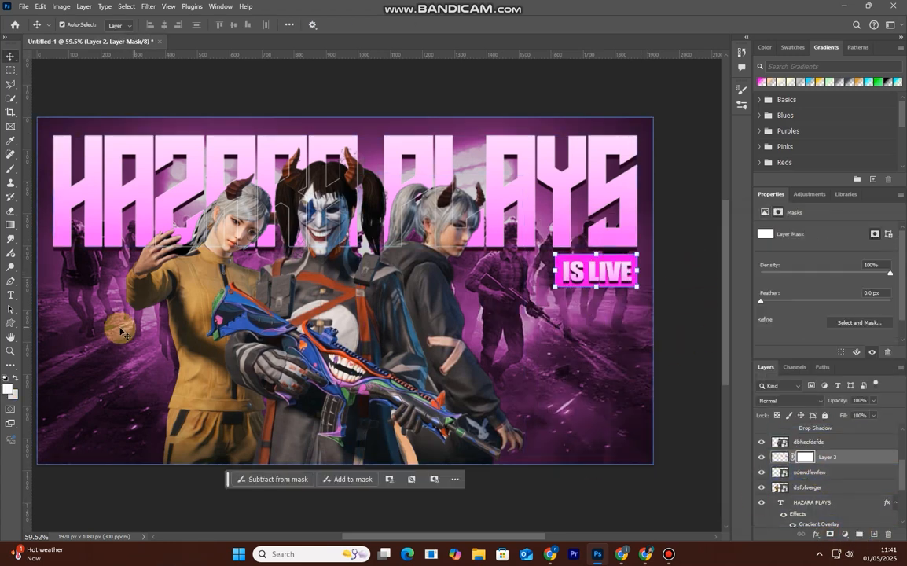
Step: Soften the magenta box's edges by painting black on Layer 2's mask with a 60 px brush at 32% opacity
left_click(10, 169)
key("bracketleft")
key("bracketleft")
key("bracketleft")
key("bracketleft")
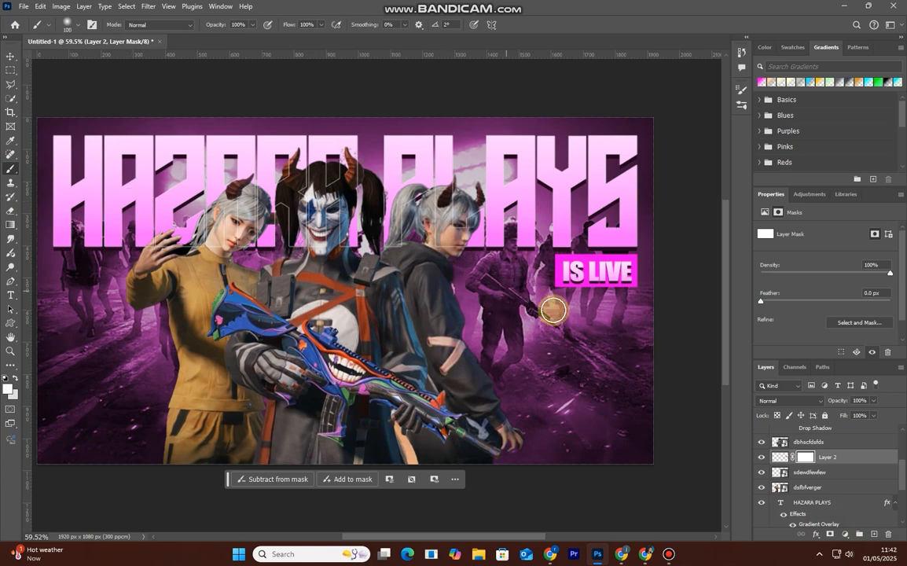
key("bracketleft")
key("bracketleft")
key("bracketleft")
key("bracketleft")
left_click_drag(221, 25, 174, 56)
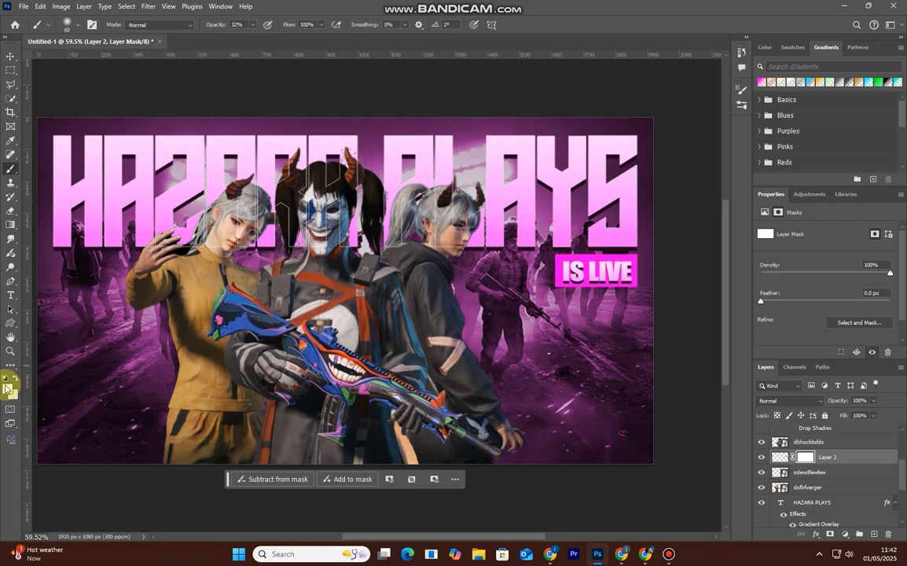
key("x")
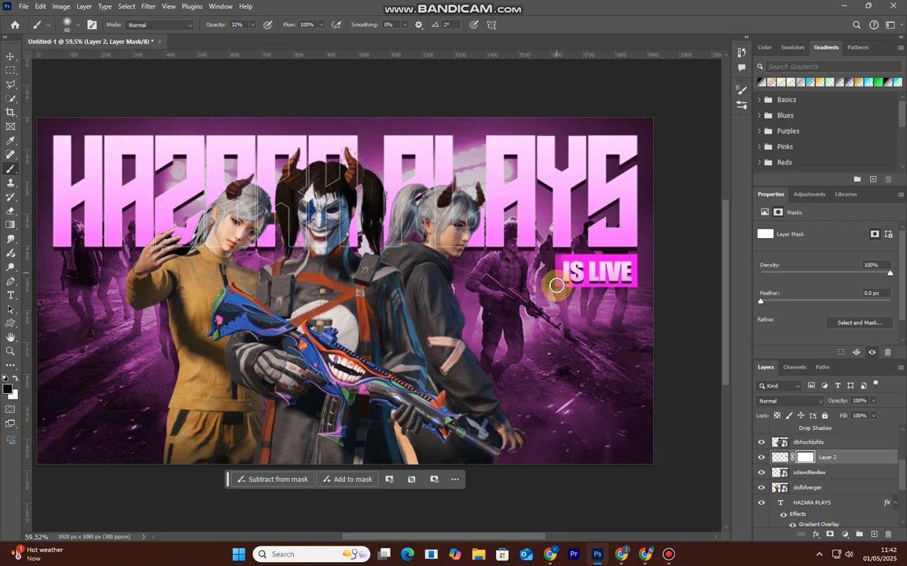
scroll(556, 284, "up", 5)
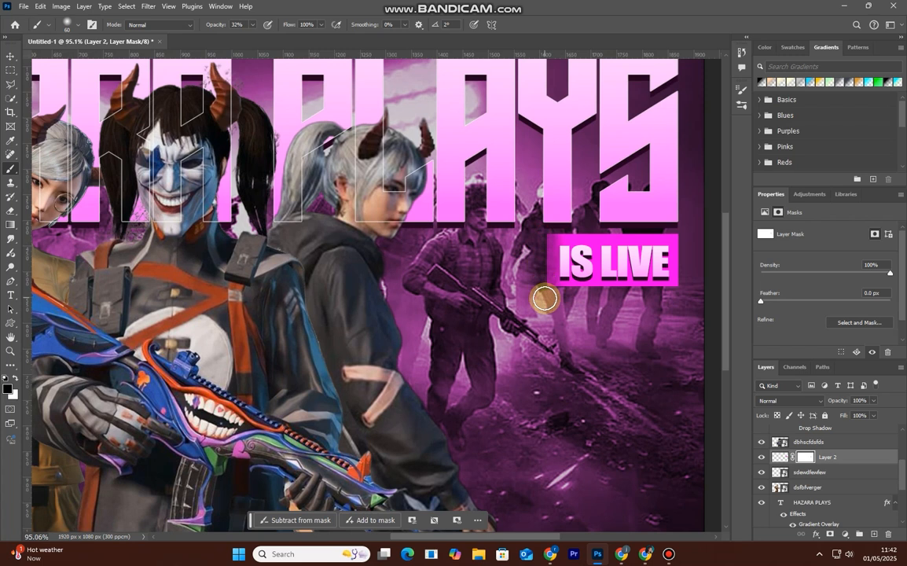
scroll(555, 303, "down", 2)
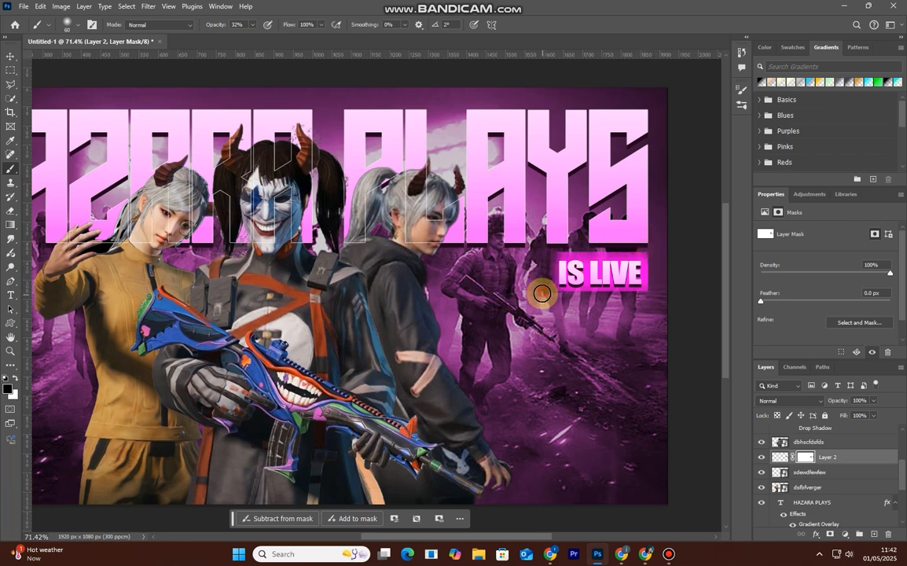
Step: Nudge the IS LIVE text slightly to adjust its position on the softened magenta box
left_click(10, 55)
scroll(441, 299, "down", 1)
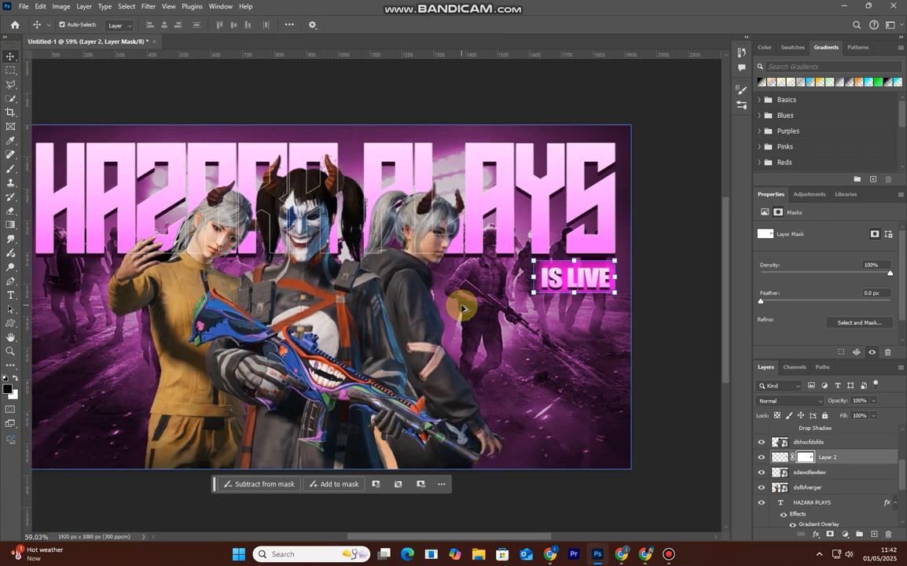
left_click(613, 276)
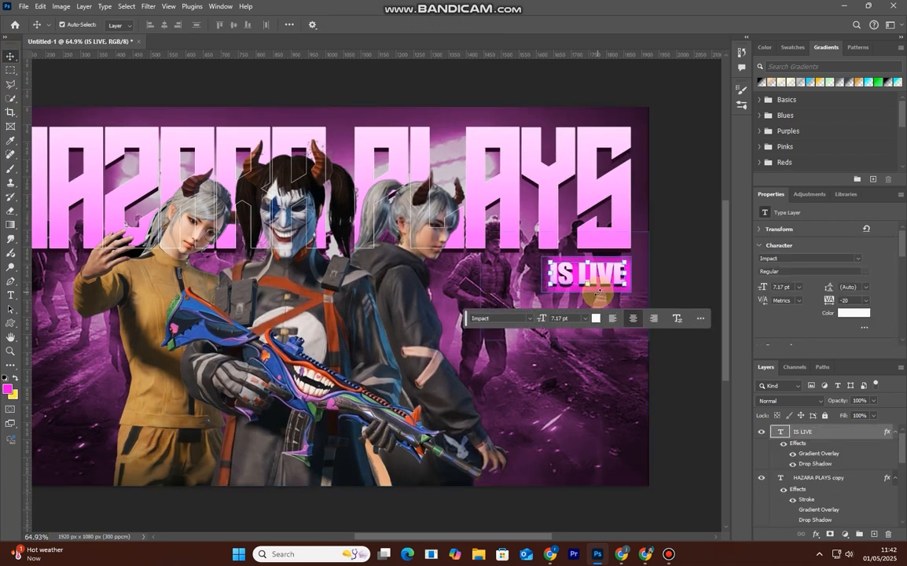
key("Up")
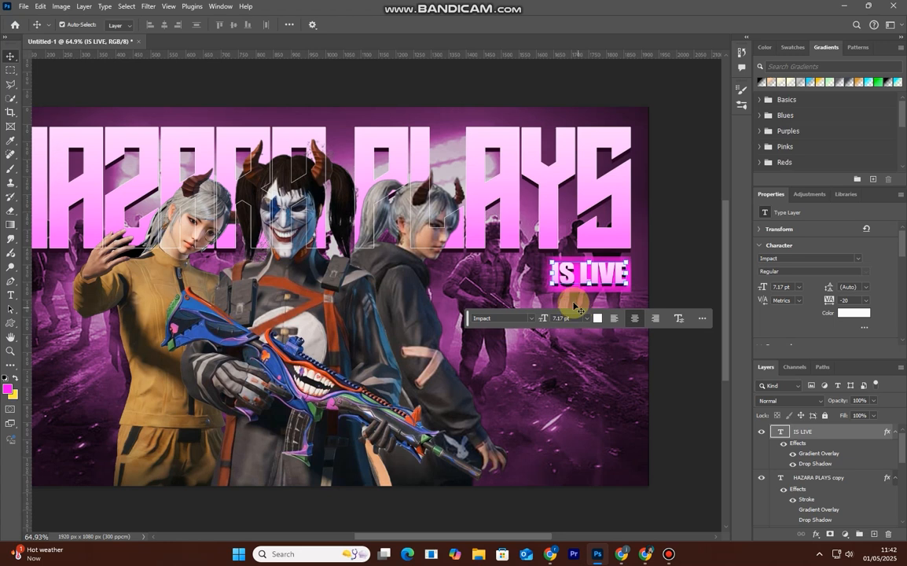
scroll(504, 333, "down", 3, "alt")
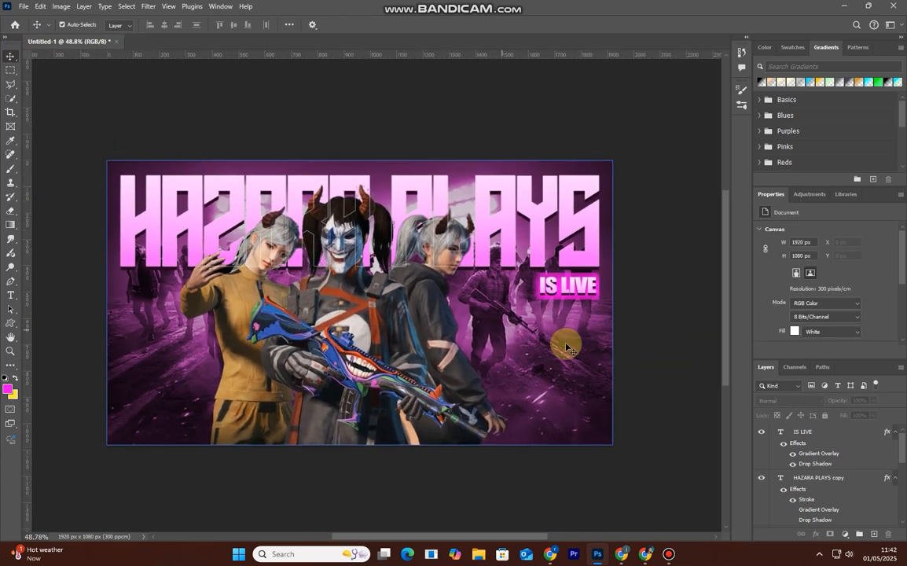
scroll(532, 407, "down", 3, "alt")
scroll(532, 406, "up", 2, "alt")
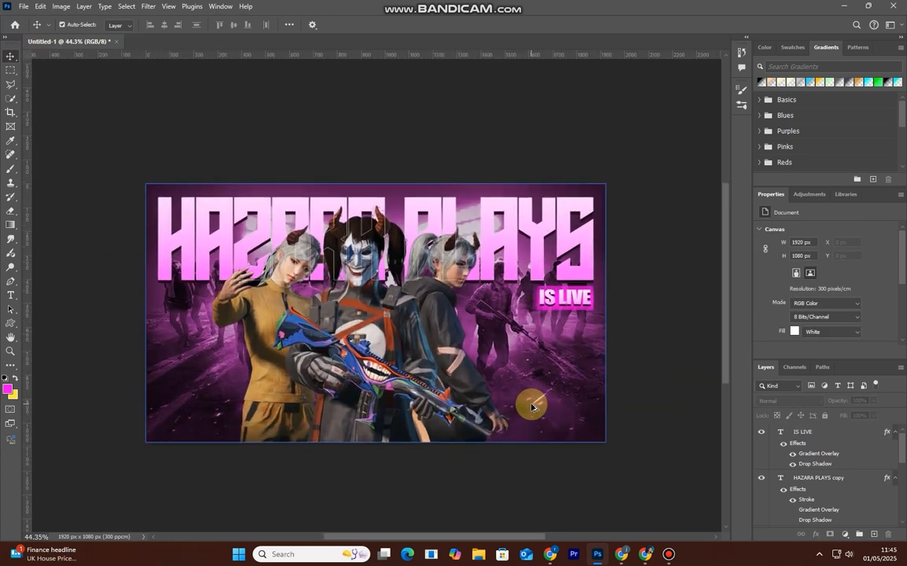
Step: Check which character the dbhscfdsfds layer holds by toggling its visibility, and move Layer 2 above it
scroll(820, 462, "down", 3)
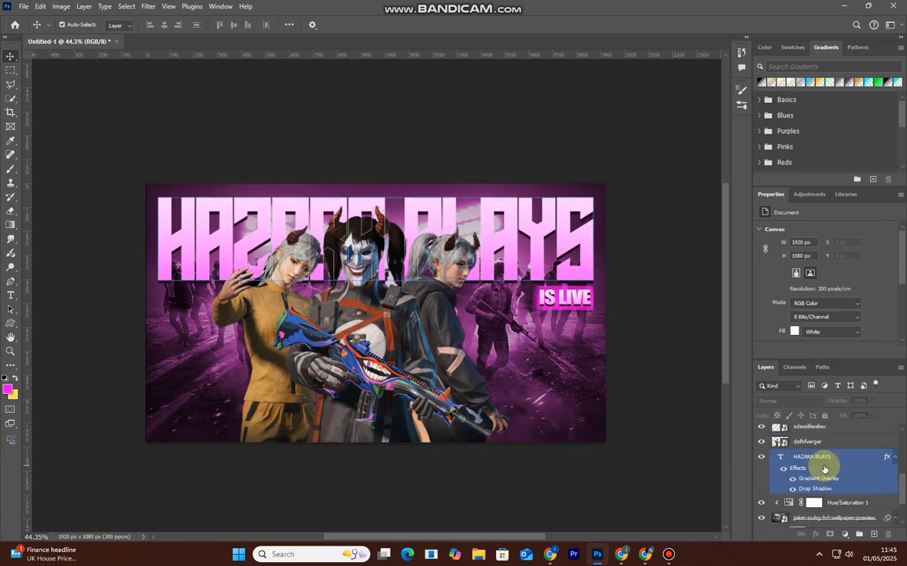
scroll(824, 469, "up", 1)
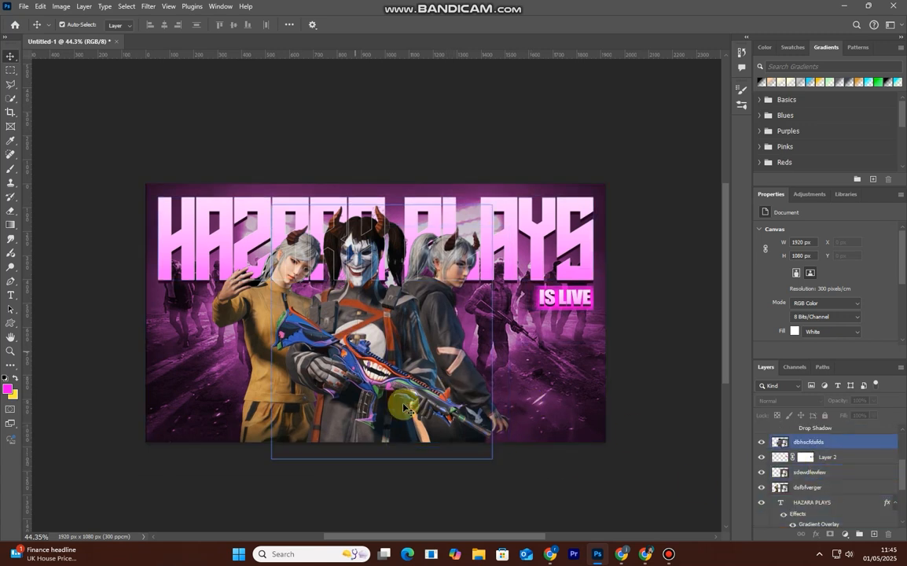
left_click(833, 466)
left_click(799, 456)
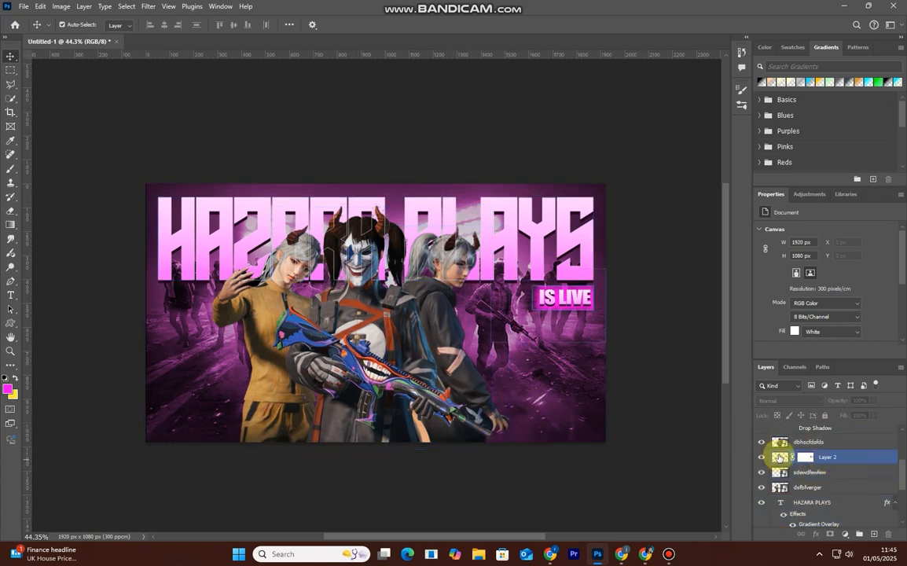
left_click(767, 443)
left_click(763, 442)
left_click(763, 441)
left_click(833, 471)
left_click_drag(848, 461, 836, 440)
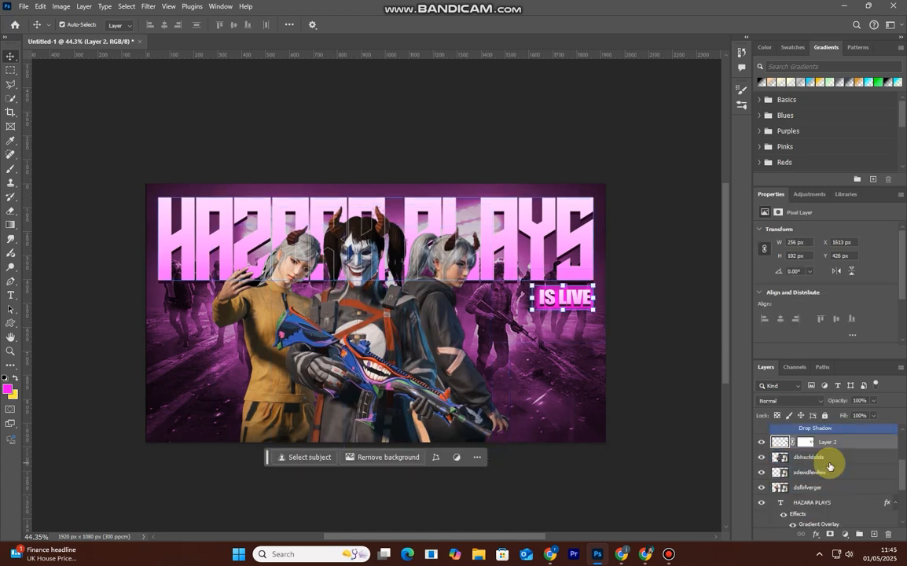
Step: Group the three character layers dbhscfdsfds, sdewdfewfew and dsfbfverger and name the group cractors
left_click(834, 464)
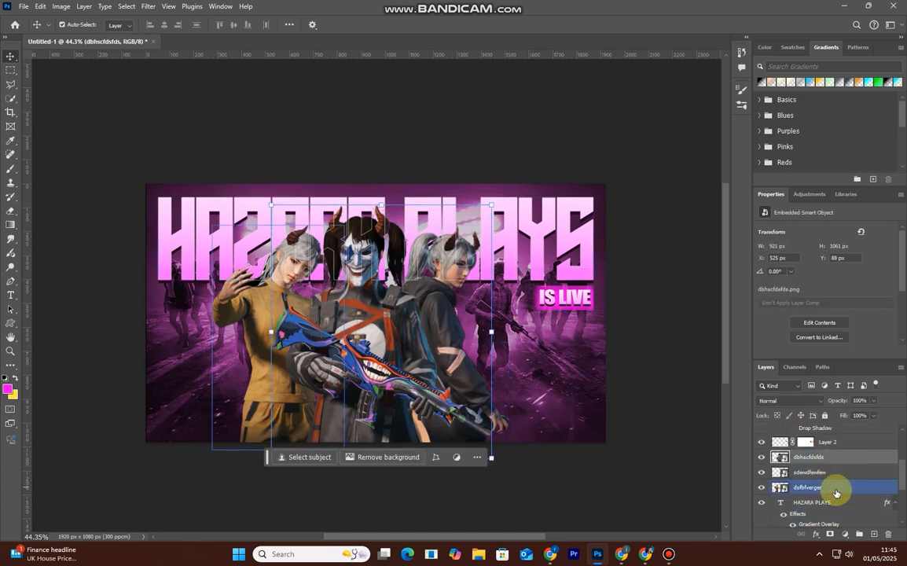
left_click(836, 493, "shift")
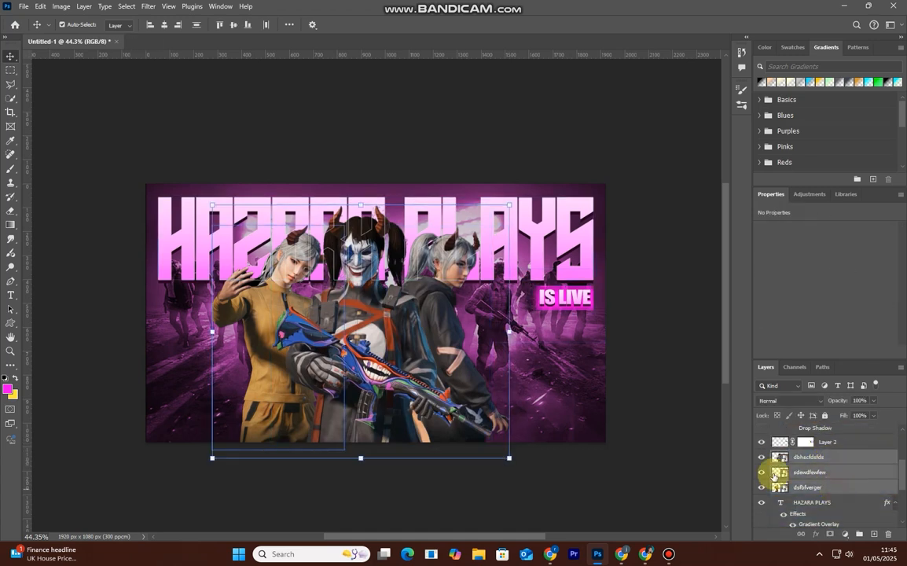
left_click_drag(841, 482, 860, 534)
left_click(828, 469)
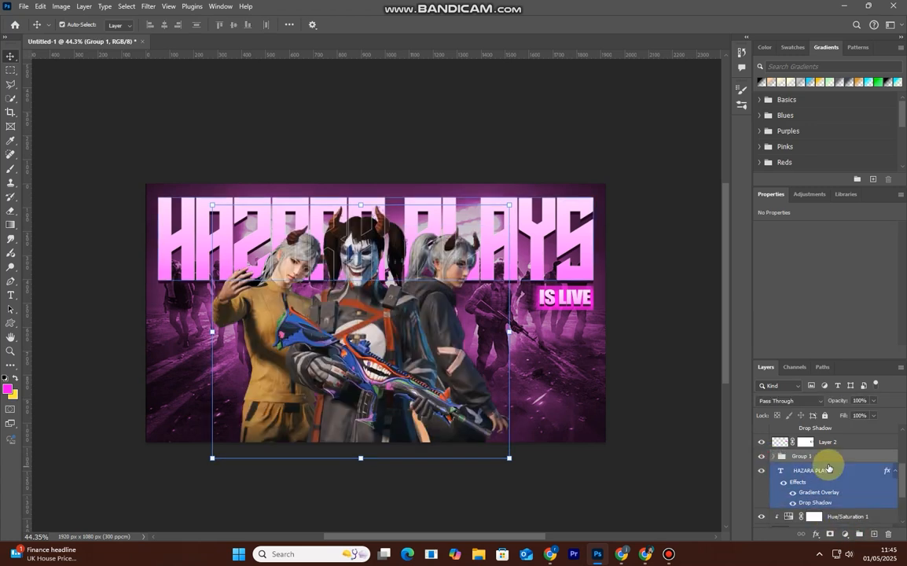
left_click(801, 454)
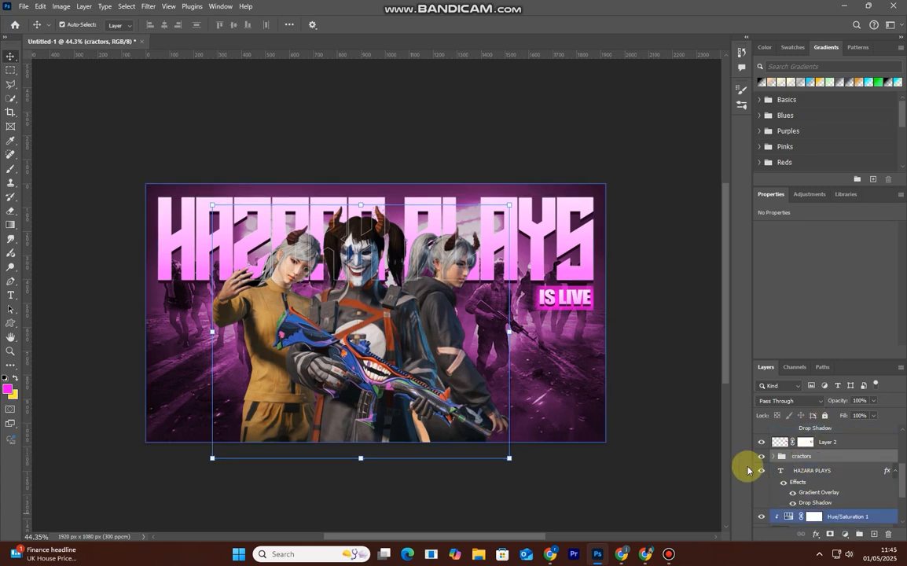
Step: Add a layer above Hue/Saturation 1 and paint a soft pink (ff40f1) glow behind the characters with a 1200 px brush
scroll(849, 468, "down", 3)
left_click(844, 473)
left_click(875, 535)
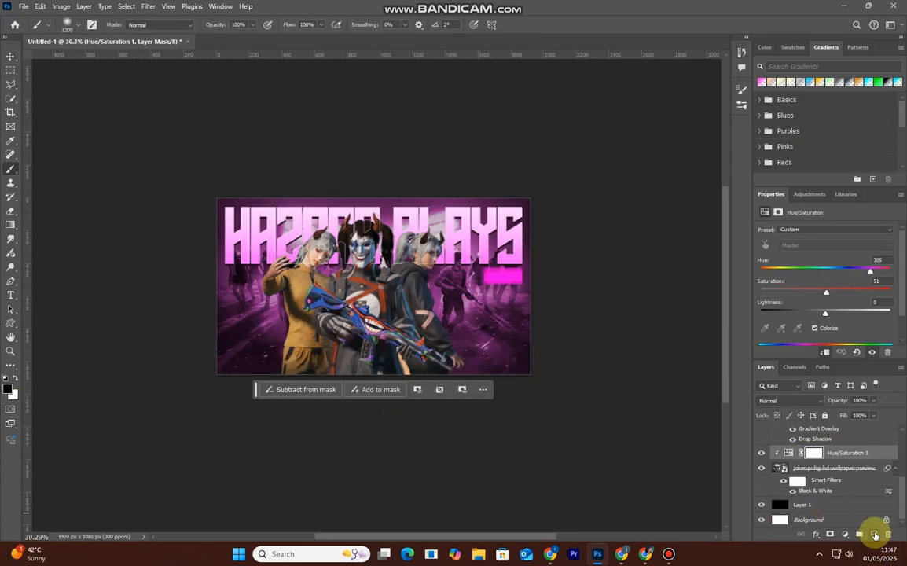
left_click(875, 534)
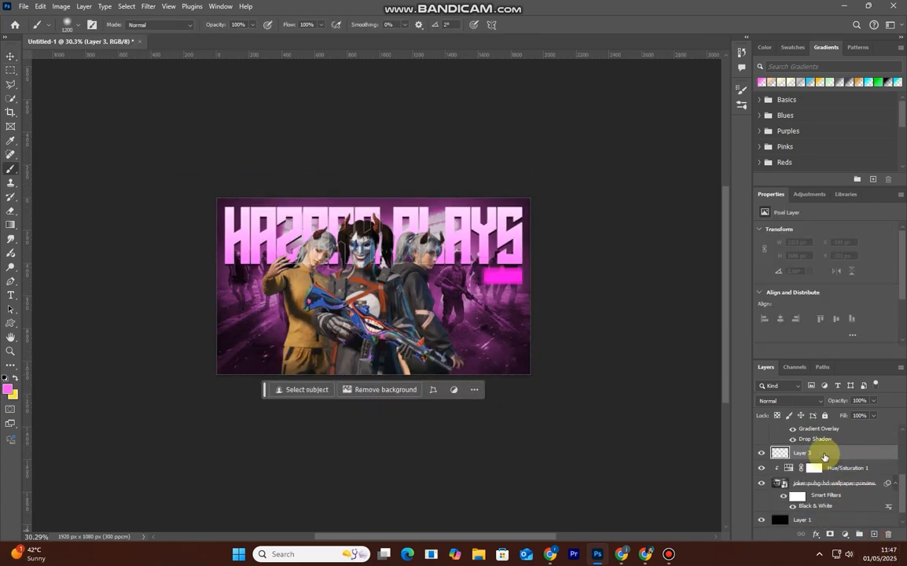
left_click(9, 387)
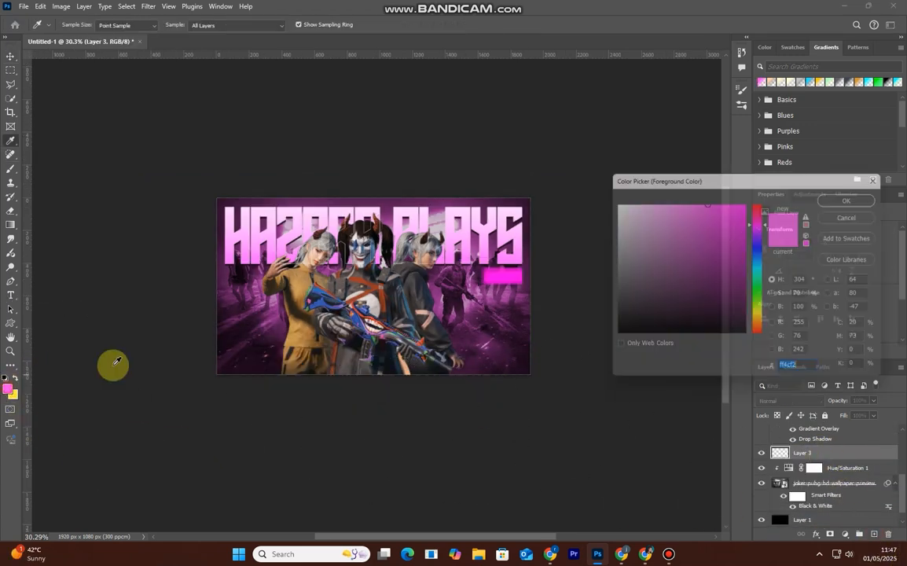
left_click(685, 220)
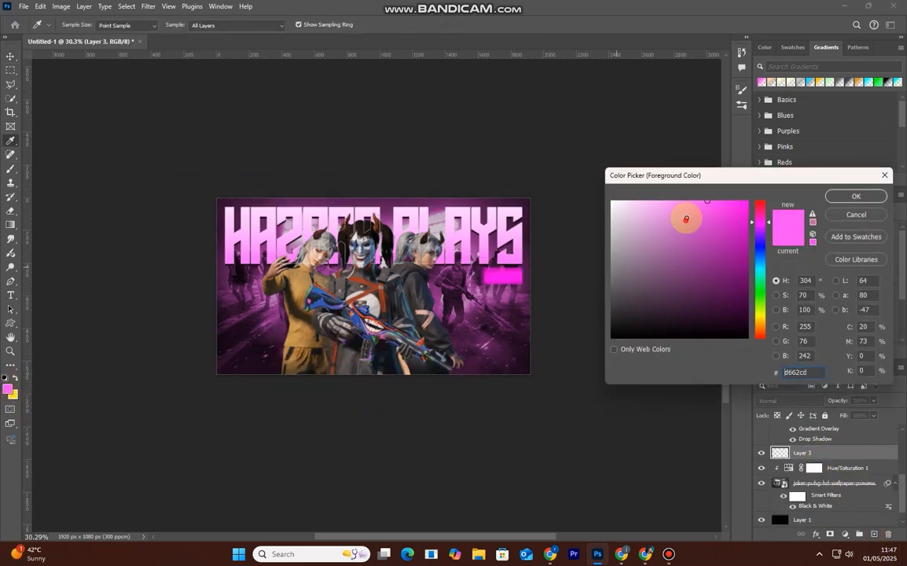
left_click(843, 197)
mouse_move(401, 370)
left_mouse_down()
mouse_move(391, 383)
mouse_move(381, 322)
left_mouse_up()
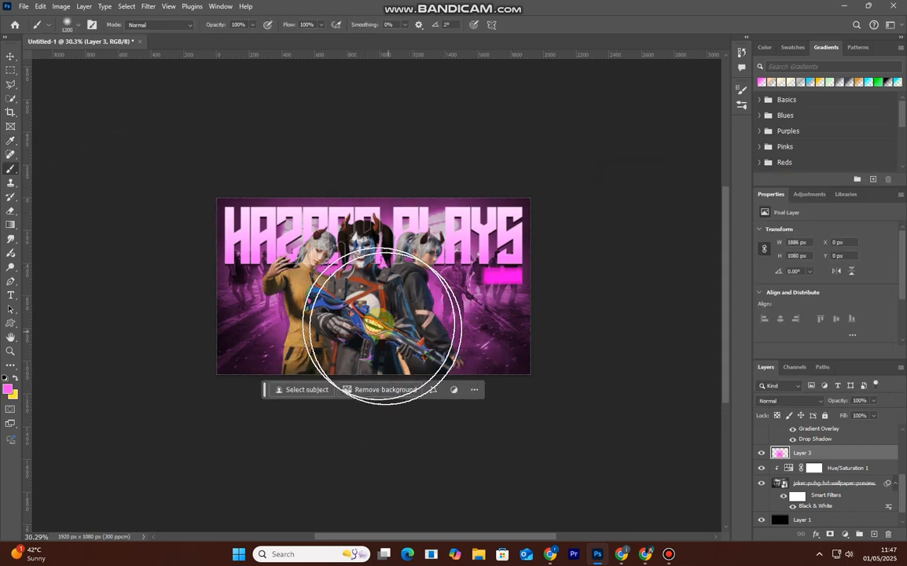
Step: Set Layer 3's blend mode to Linear Dodge (Add) and enlarge its glow to about 2471 × 1850 px
left_click(801, 401)
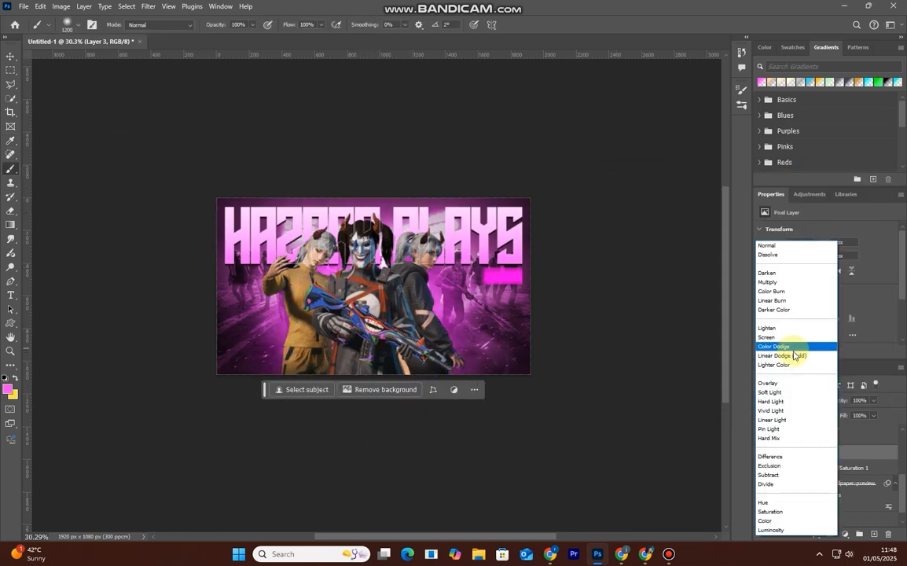
left_click(794, 355)
left_click(11, 55)
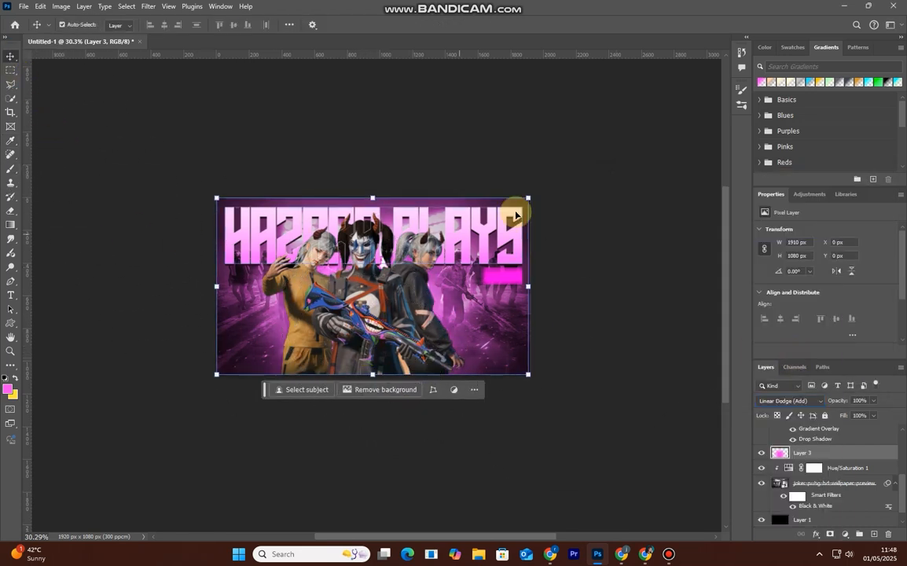
left_click_drag(528, 198, 576, 135)
left_click(535, 24)
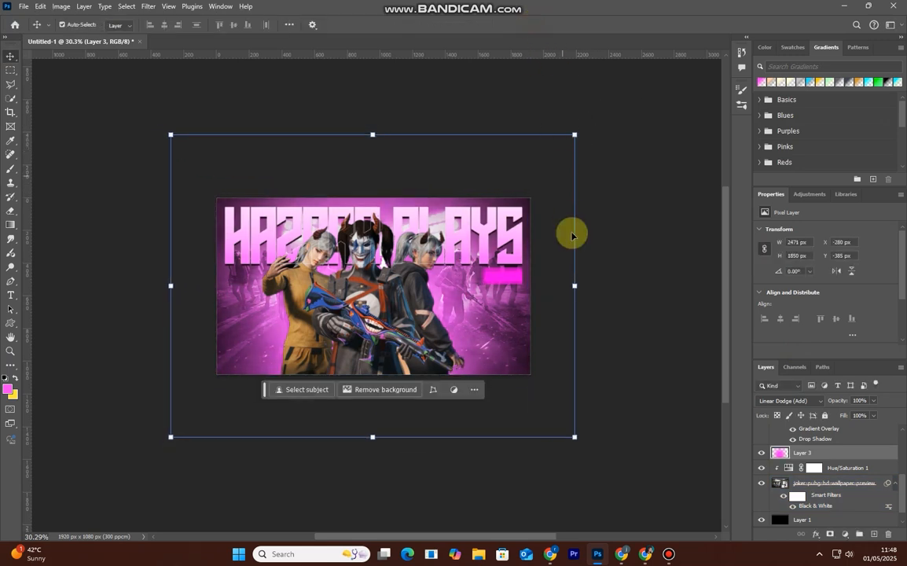
Step: Add a layer above Layer 3 and paint a soft white glow behind the characters with the 1200 px brush
left_click(870, 537)
left_click(7, 389)
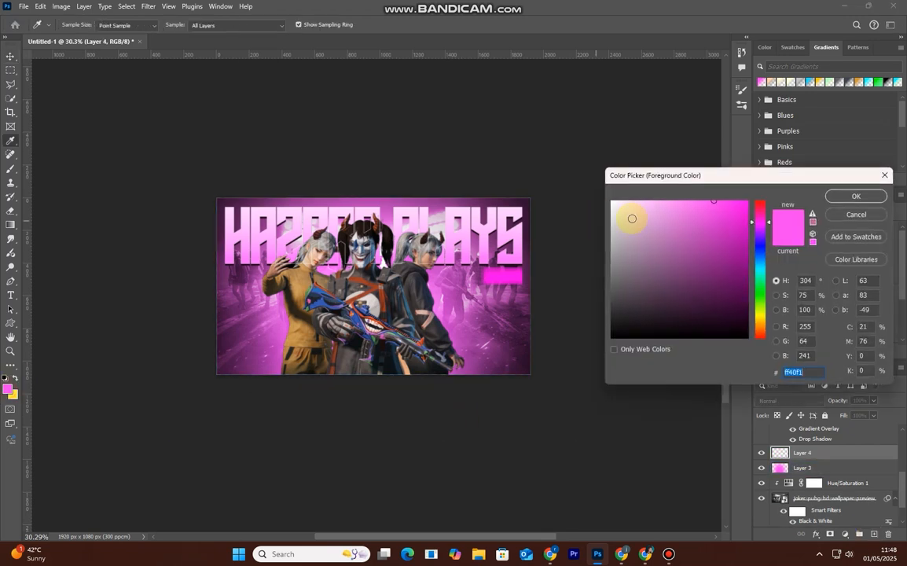
left_click(831, 200)
key("b")
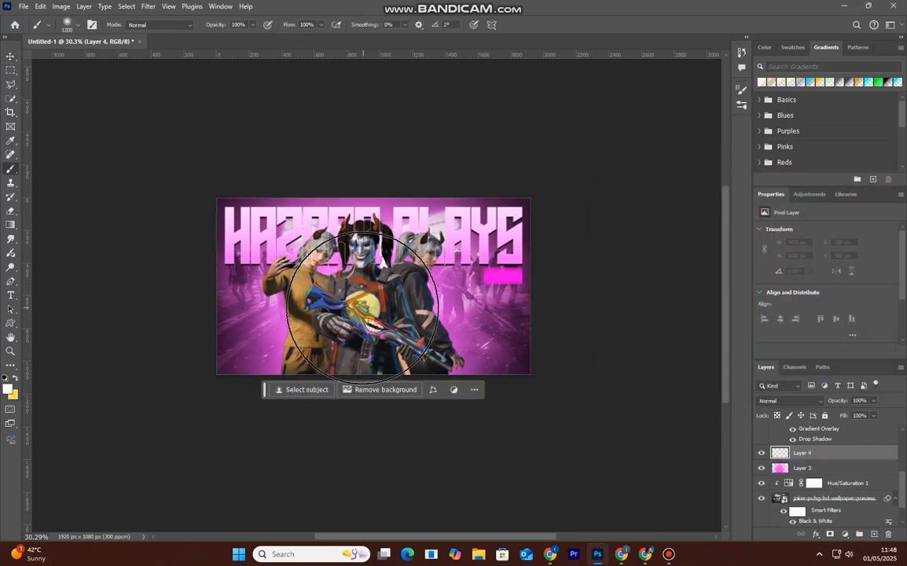
Step: Set Layer 4's blend mode to Screen and resize its white glow to about 1491 × 1251 px
left_click(801, 401)
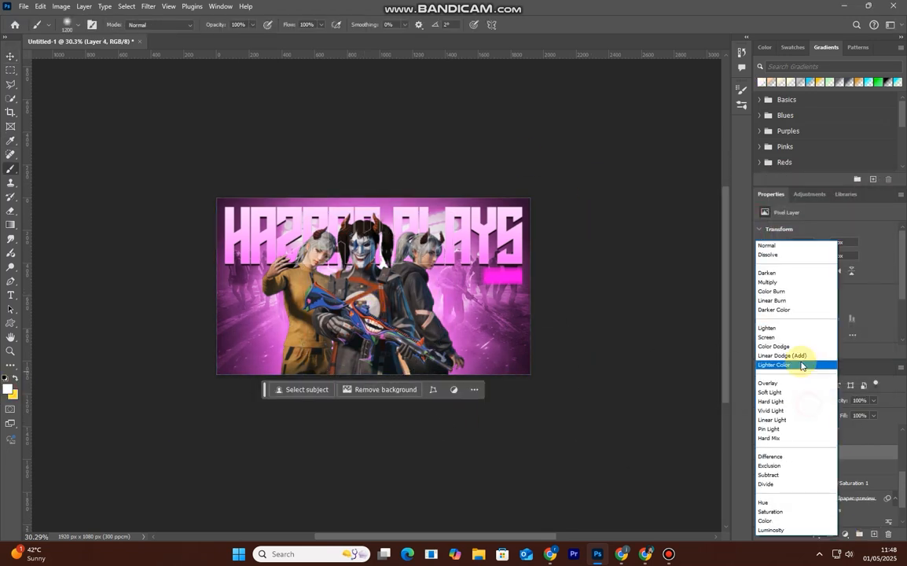
left_click(794, 337)
left_click(10, 56)
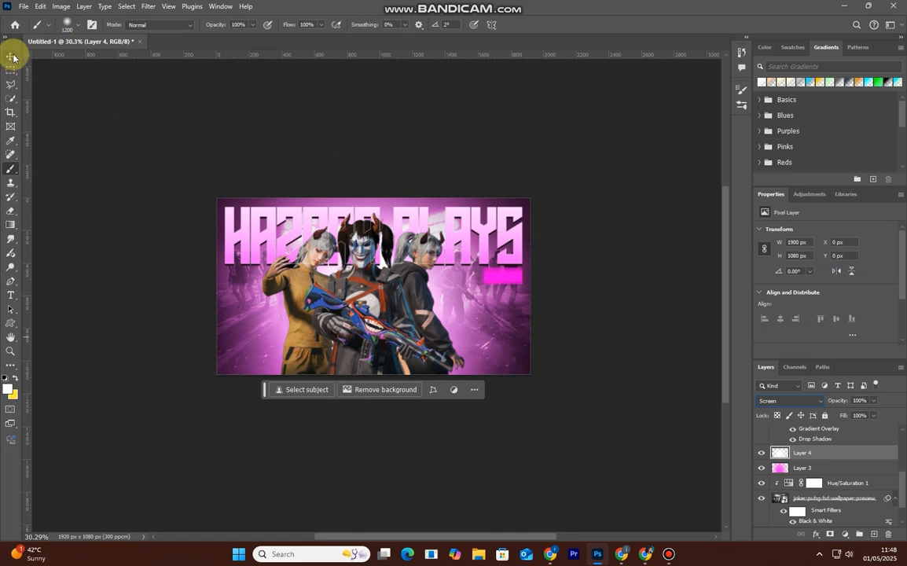
left_click_drag(527, 198, 493, 183)
left_click(536, 26)
Step: Compress Layer 3's pink glow to about 63% of its height and move it down toward the banner's lower part
left_click(803, 468)
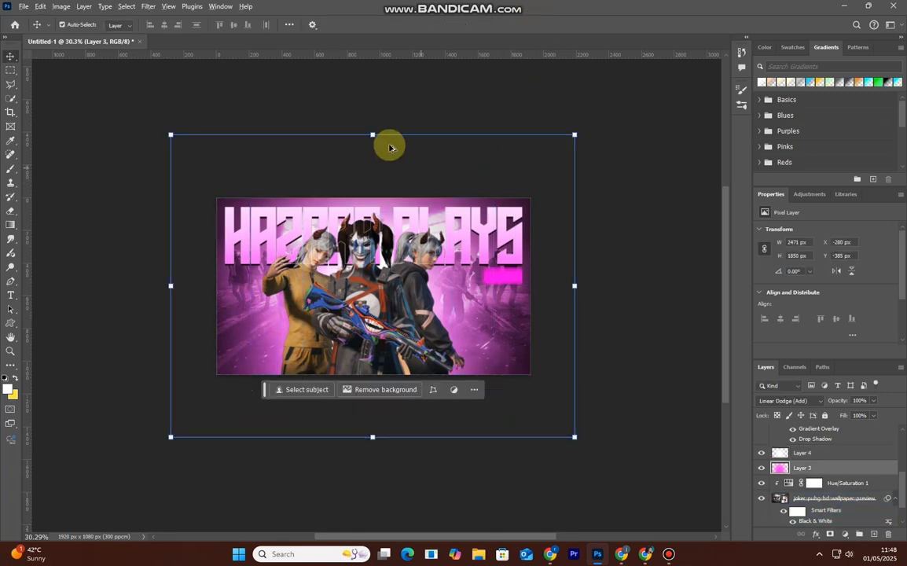
left_click_drag(372, 134, 373, 190)
left_click_drag(386, 334, 387, 381)
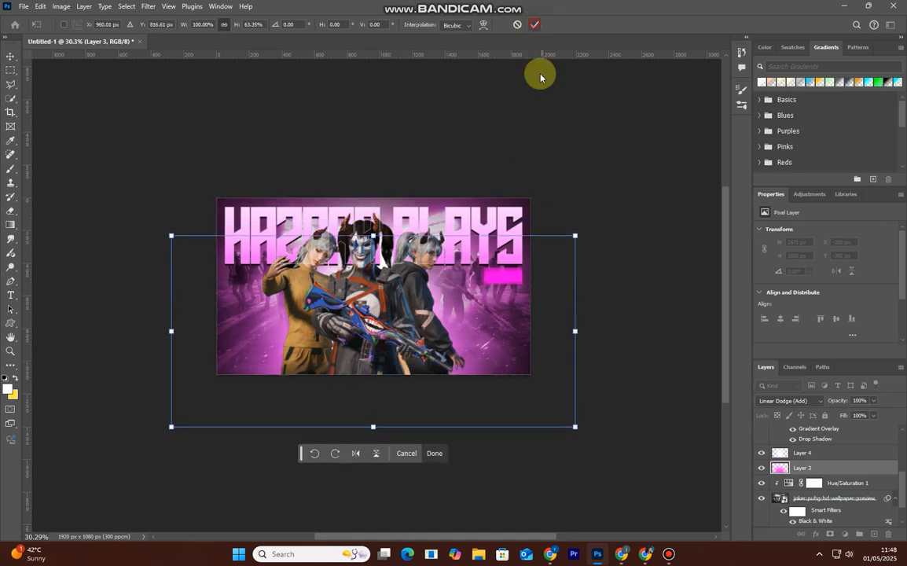
left_click(534, 25)
left_click(810, 455)
left_click_drag(405, 304, 403, 326)
key("ctrl+z")
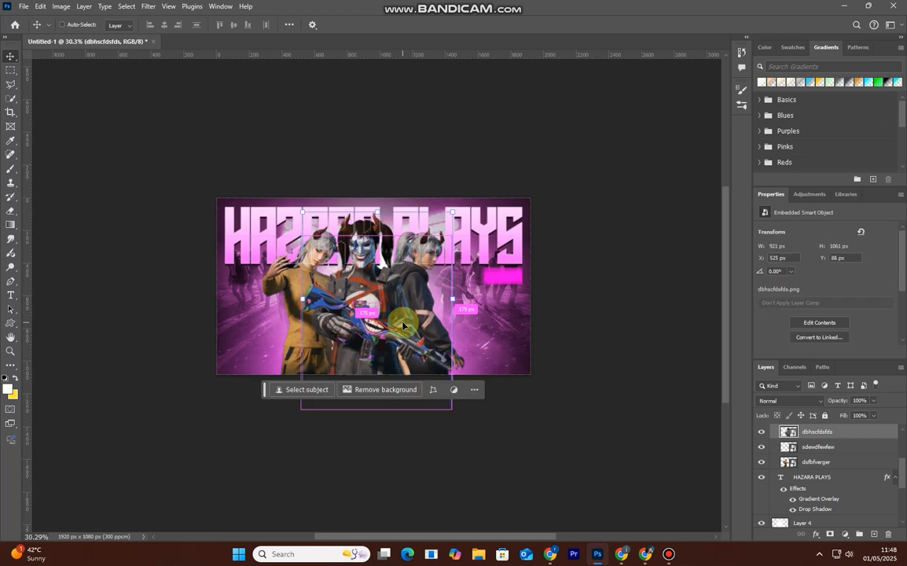
Step: Collapse the cractors group, scale Layer 4's white glow to about 1504 × 1262 px and move it down
scroll(774, 442, "up", 3)
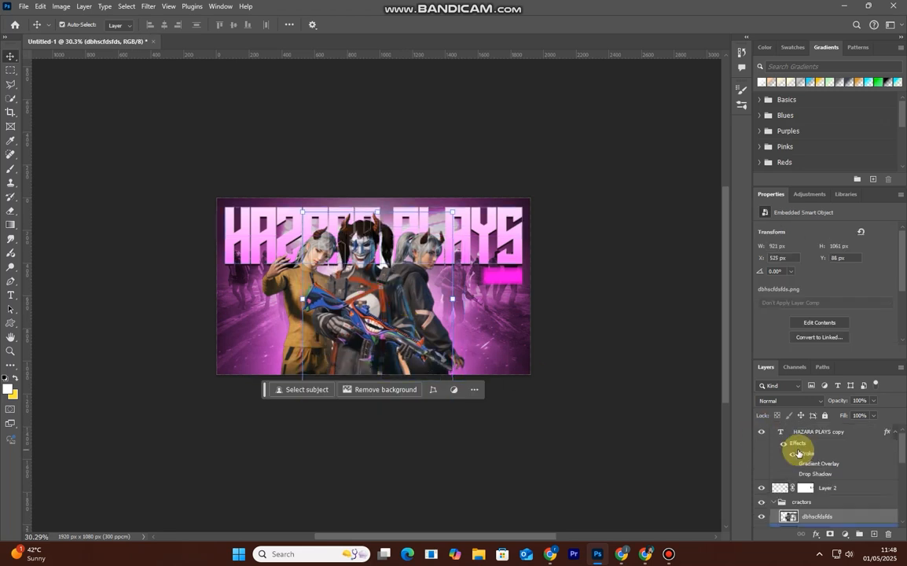
left_click(776, 504)
scroll(818, 492, "down", 5)
left_click(818, 453)
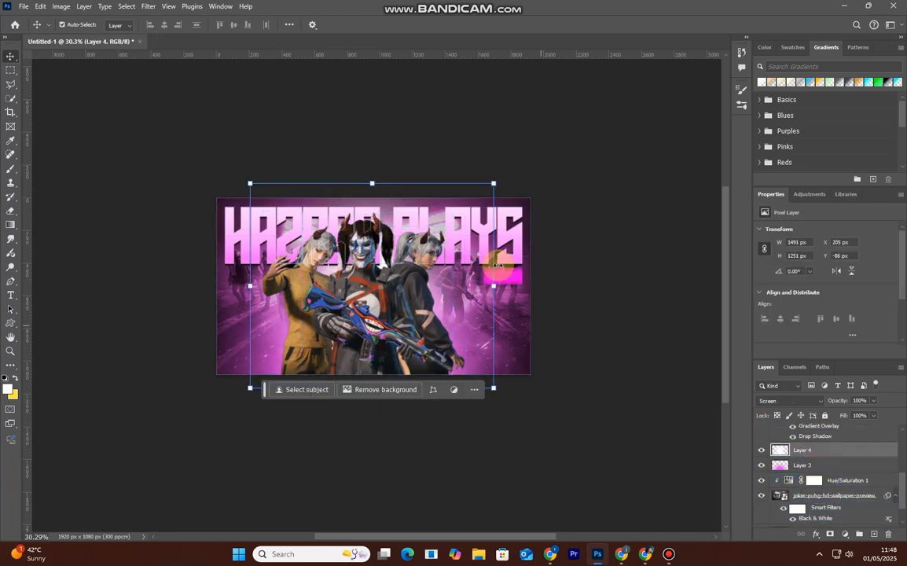
left_click(490, 390)
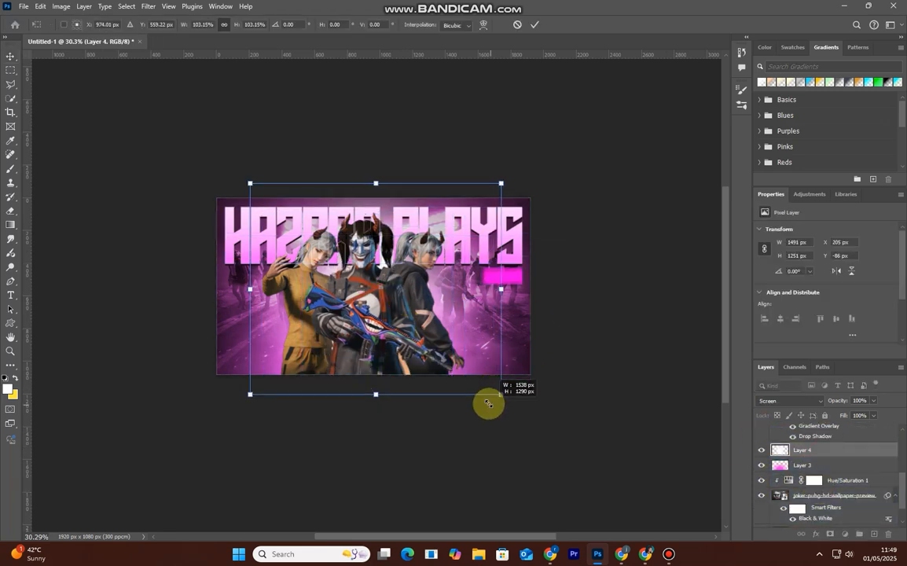
left_click_drag(465, 389, 464, 418)
left_click(538, 24)
Step: Add a layer above all others and paint soft pink along the banner's lower edge with the 1200 px brush
scroll(885, 478, "up", 5)
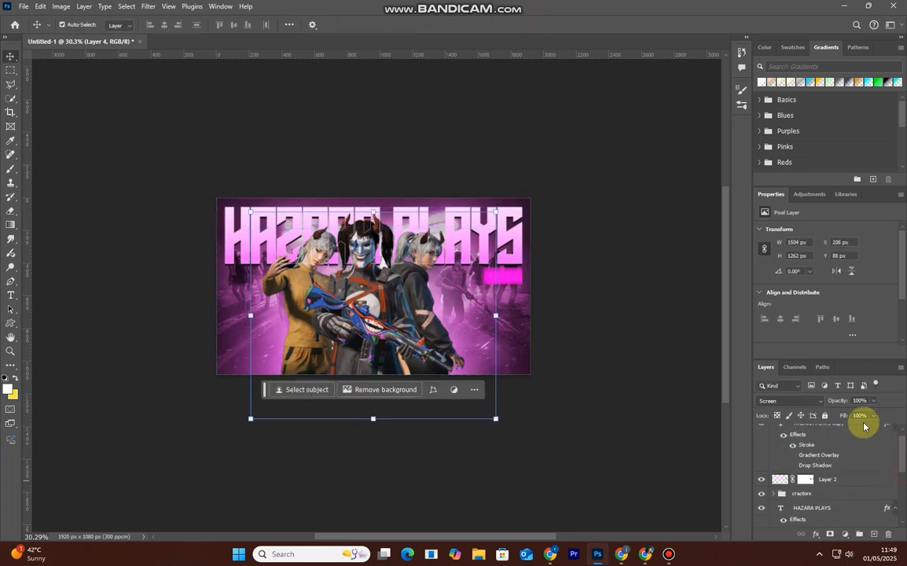
left_click(850, 435)
key("ctrl+shift+alt+n")
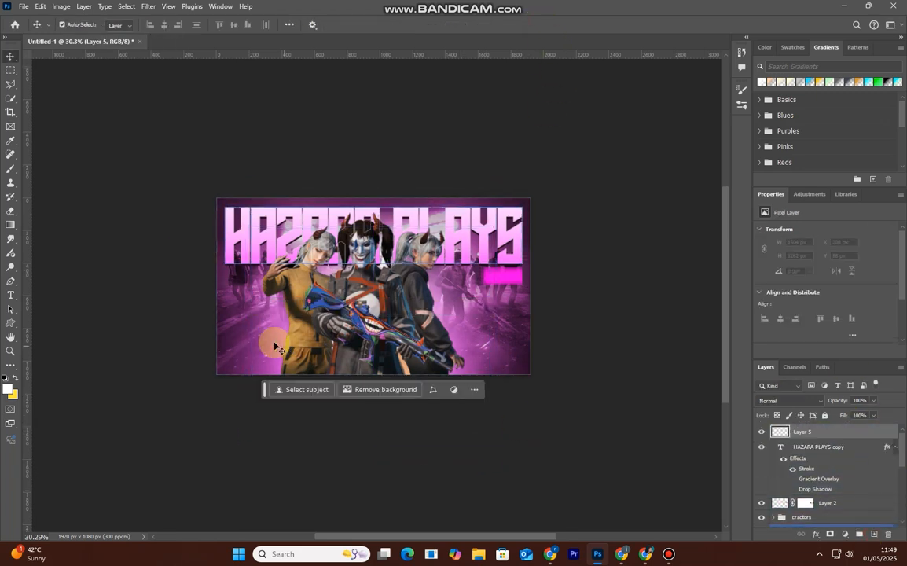
left_click(11, 140)
left_click(8, 388)
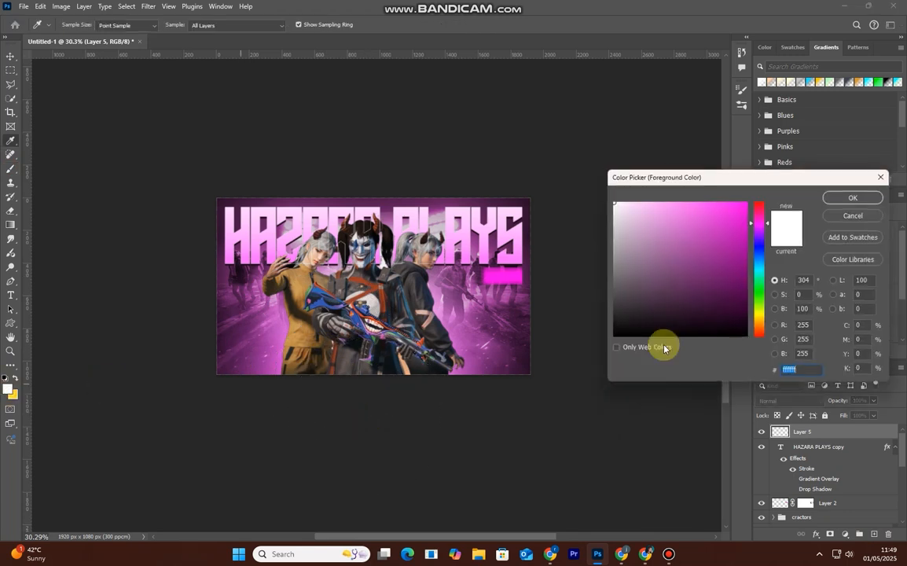
left_click(704, 199)
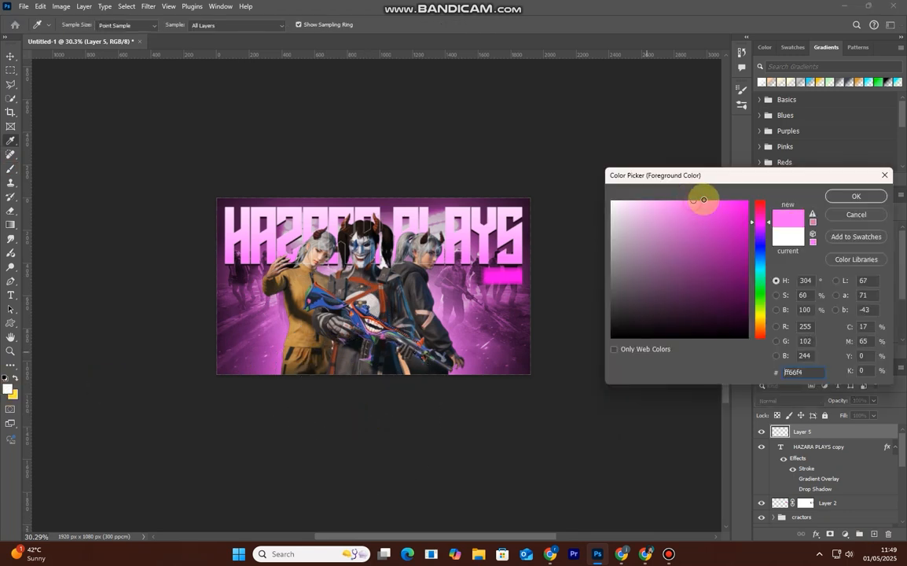
left_click(839, 197)
key("b")
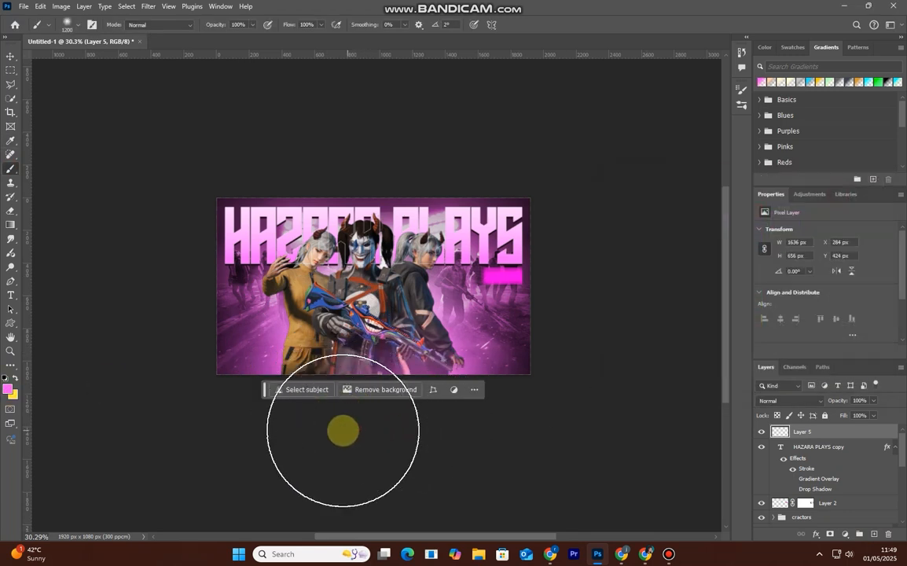
left_click_drag(343, 431, 304, 435)
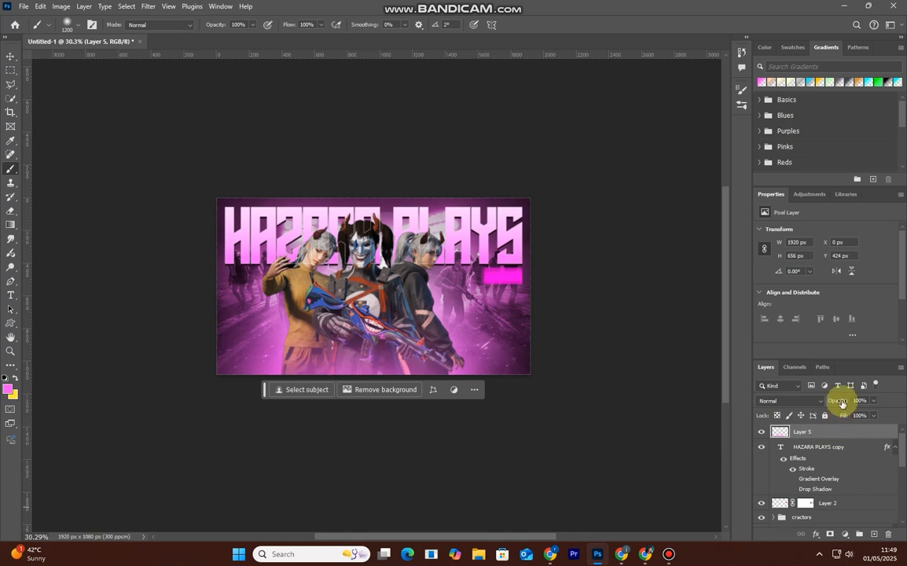
Step: Set Layer 5's blend mode to Linear Dodge (Add) and its opacity to about 75%
left_click(817, 401)
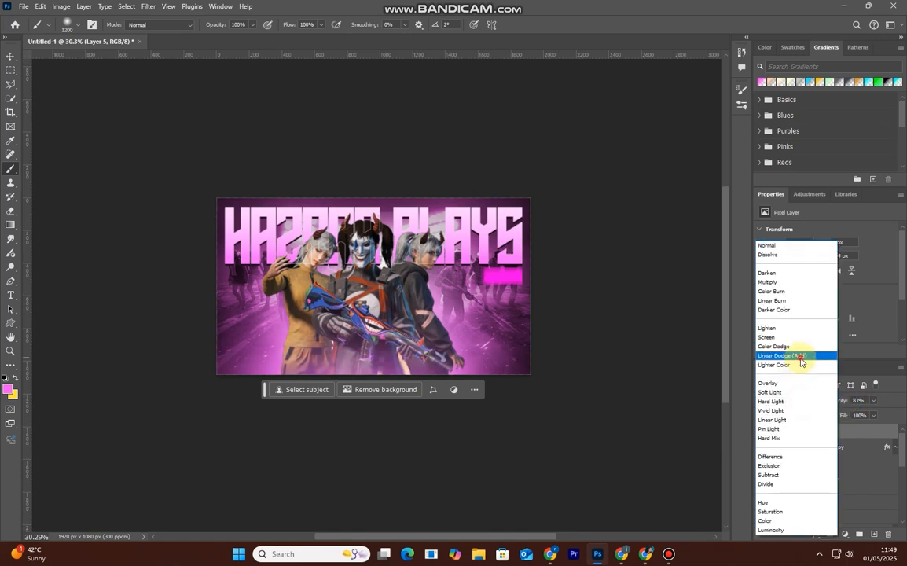
left_click(798, 360)
left_click_drag(832, 405, 852, 404)
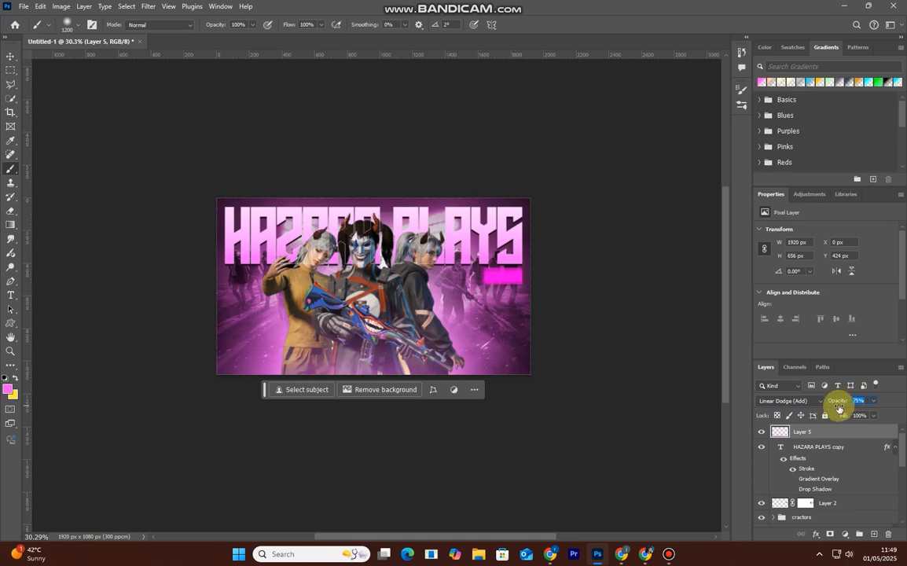
left_click(11, 56)
left_click(569, 390)
Step: Lower the opacity of the joker-pubg-hd-wallpaper-preview background layer to 63%
scroll(479, 413, "down", 2)
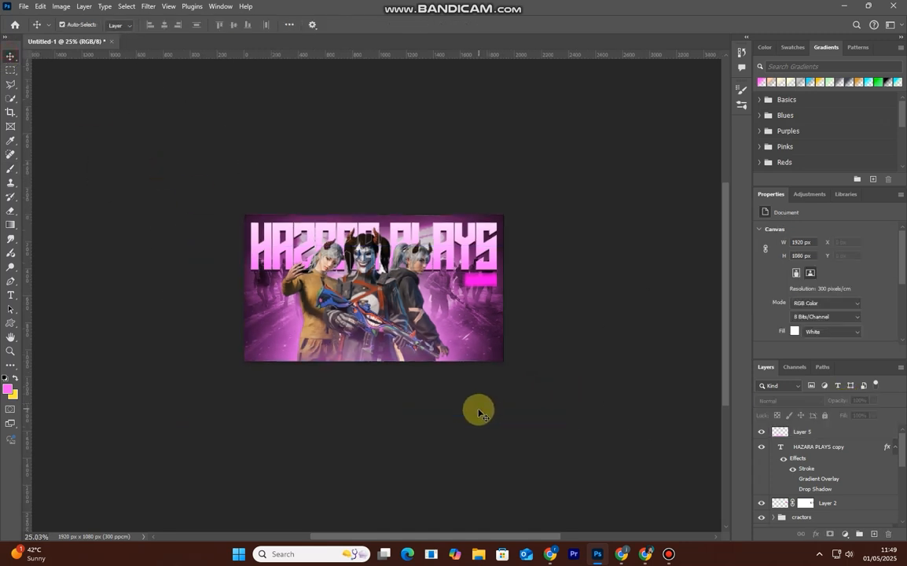
scroll(470, 409, "up", 9)
scroll(468, 408, "down", 3)
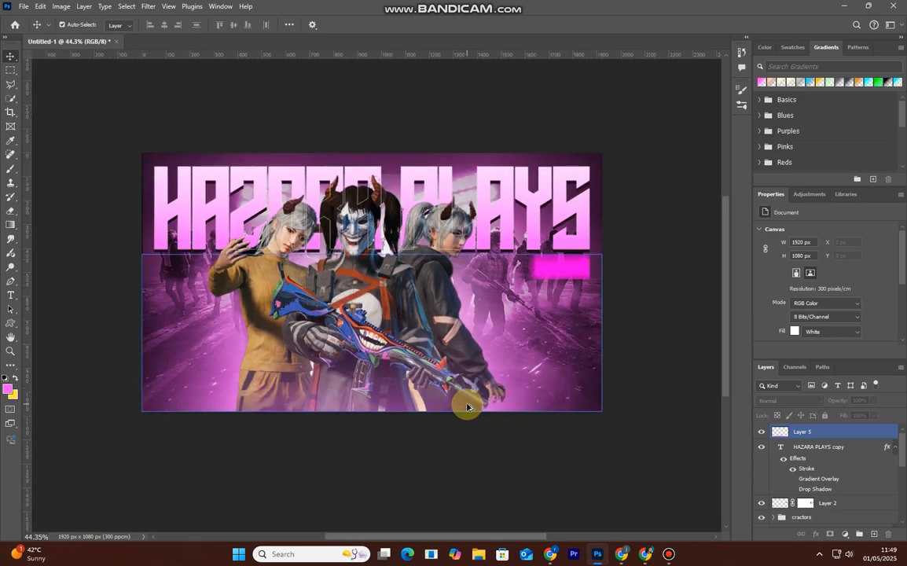
scroll(467, 407, "down", 1)
scroll(467, 407, "up", 1)
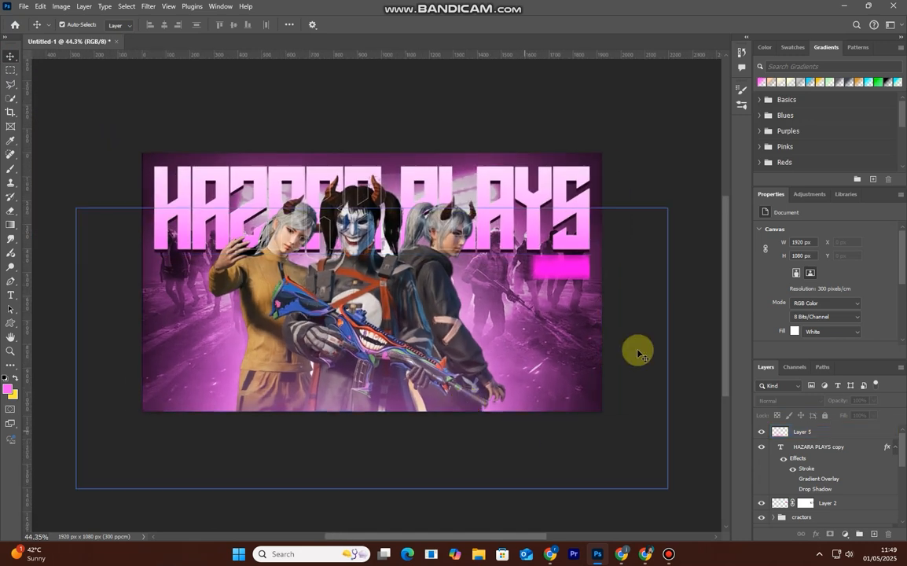
left_click_drag(901, 454, 902, 513)
left_click(818, 469)
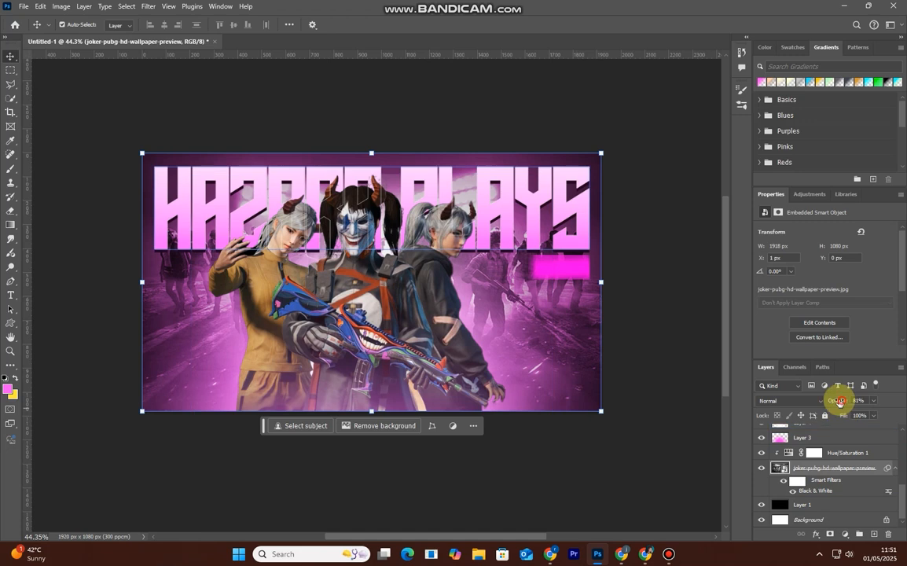
left_click_drag(841, 402, 832, 402)
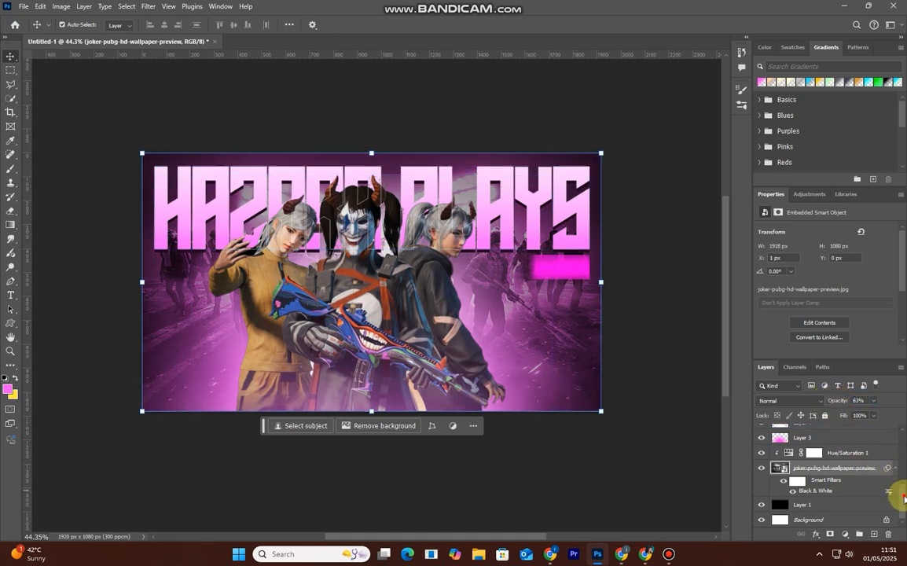
mouse_move(901, 498)
left_mouse_down()
mouse_move(904, 468)
mouse_move(891, 449)
mouse_move(897, 457)
left_mouse_up()
left_click(772, 494)
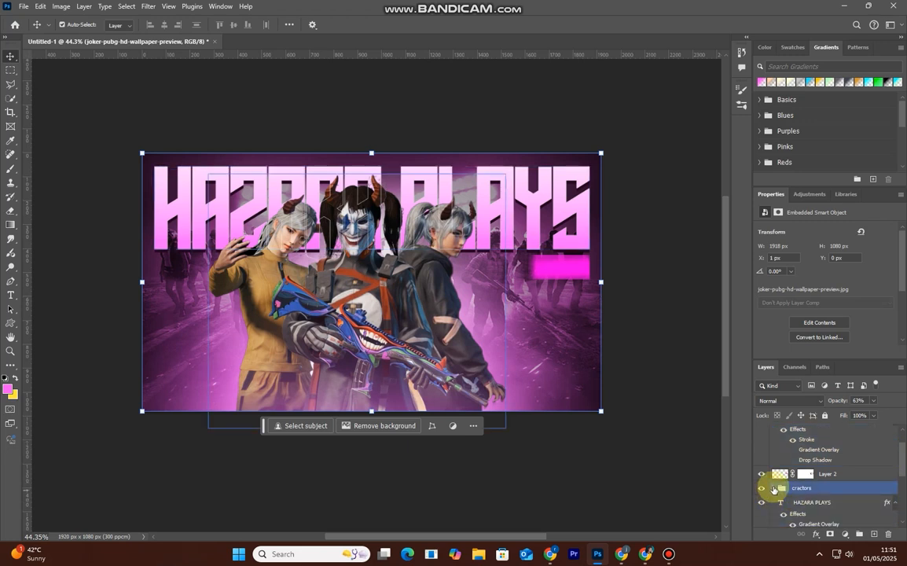
left_click(775, 491)
scroll(863, 519, "down", 5)
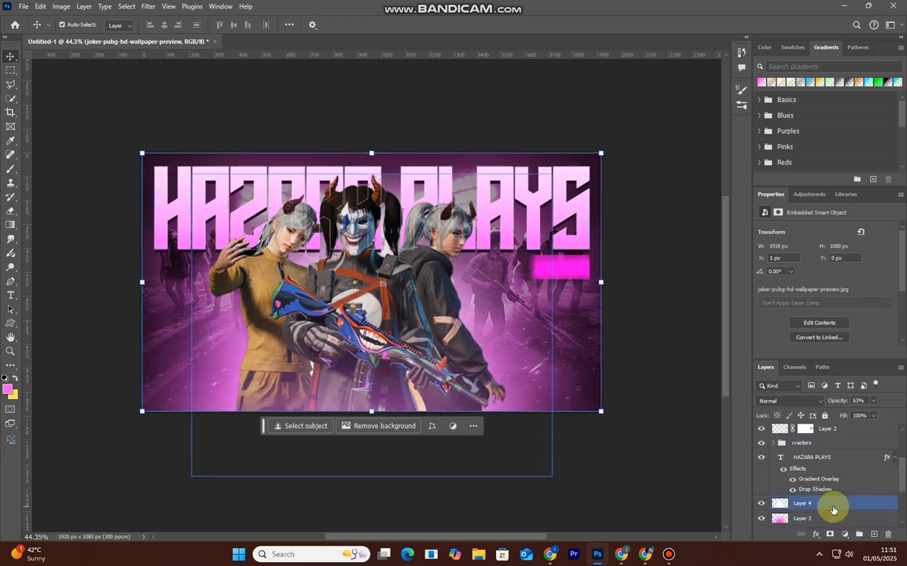
scroll(835, 511, "up", 3)
left_click(834, 503)
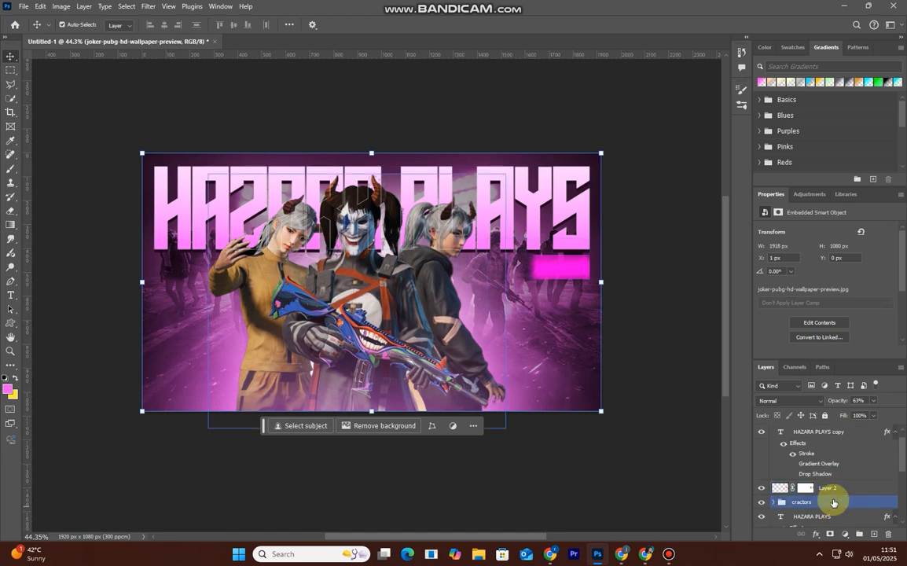
left_click(835, 489)
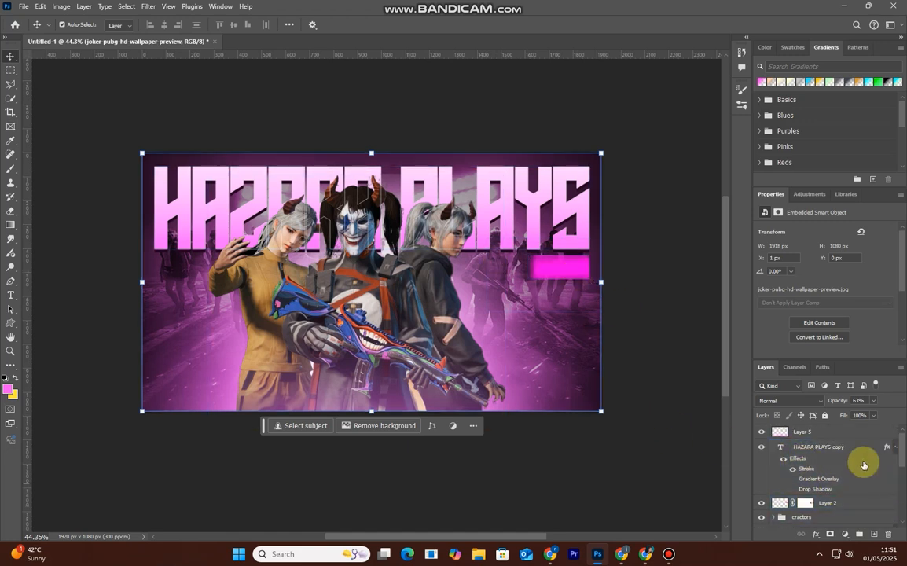
Step: Add IS LIVE text in white (#ffffff) over the magenta label, on a layer above Layer 5
left_click(837, 432)
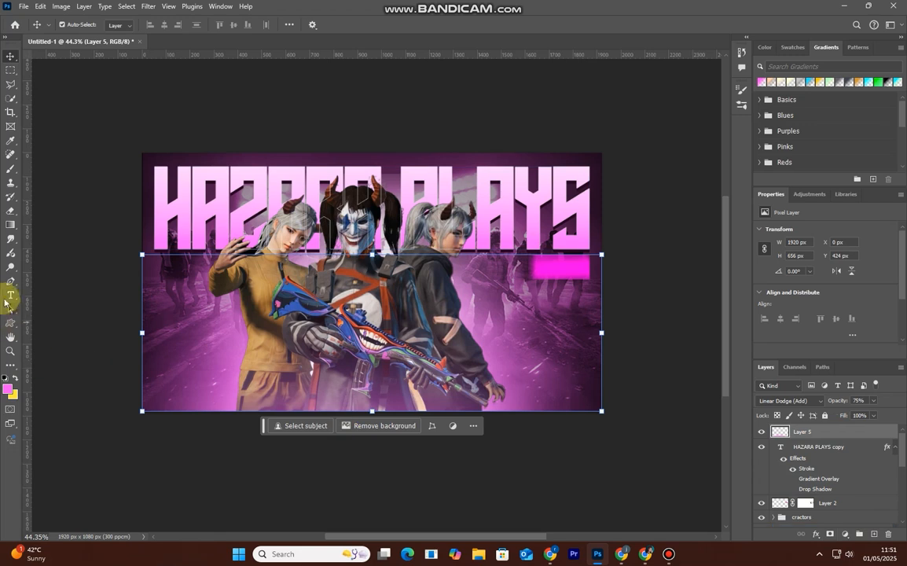
left_click(10, 296)
left_click(432, 24)
left_click(621, 211)
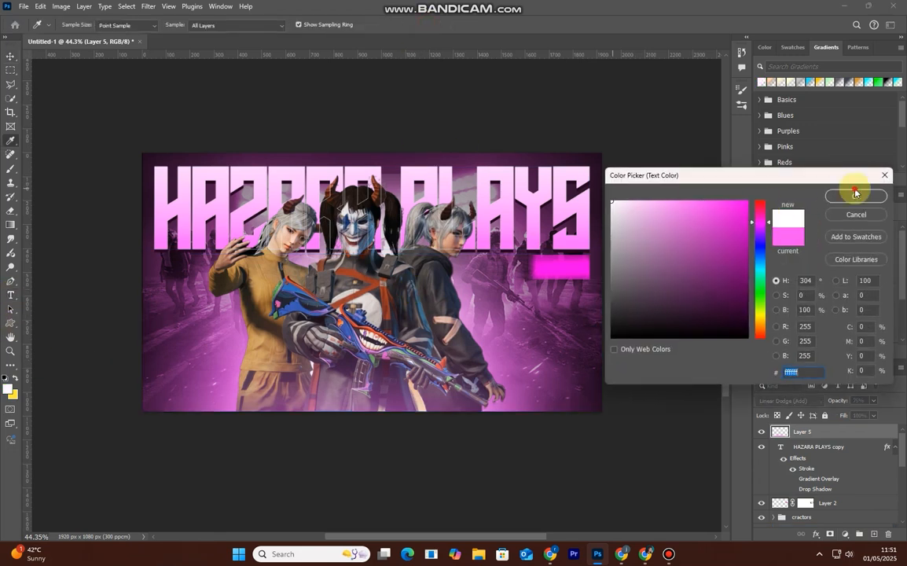
left_click(853, 193)
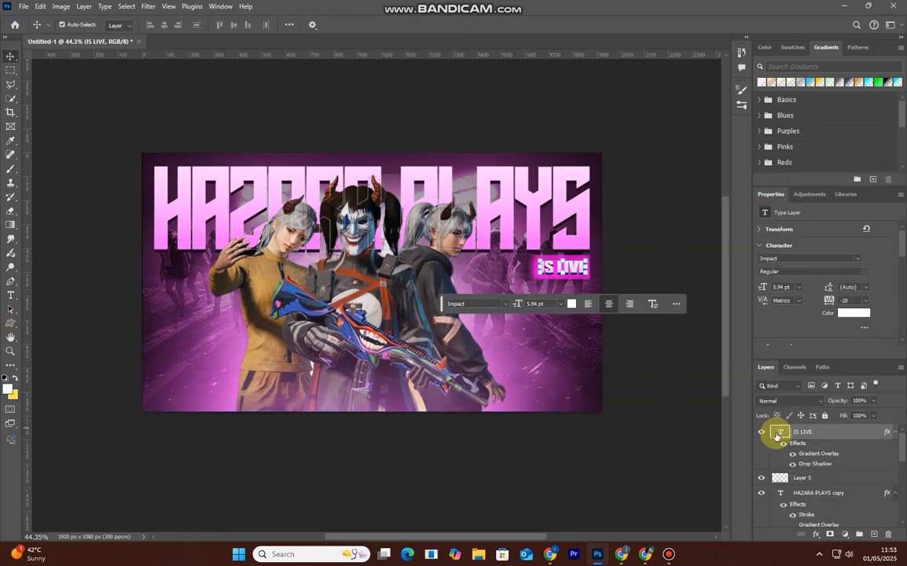
Step: Add a Curves adjustment layer above IS LIVE and pull its white point inward to brighten the banner's highlights
left_click(845, 534)
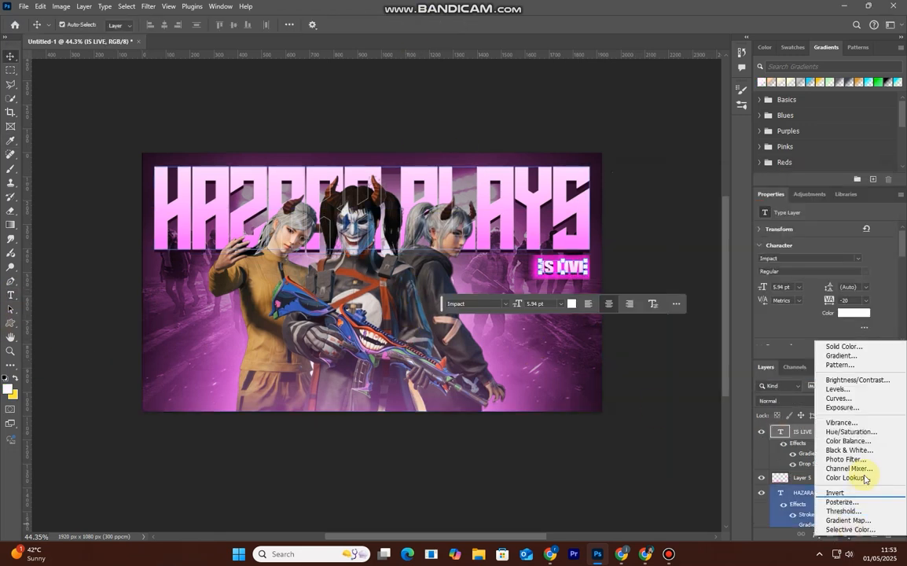
left_click(848, 399)
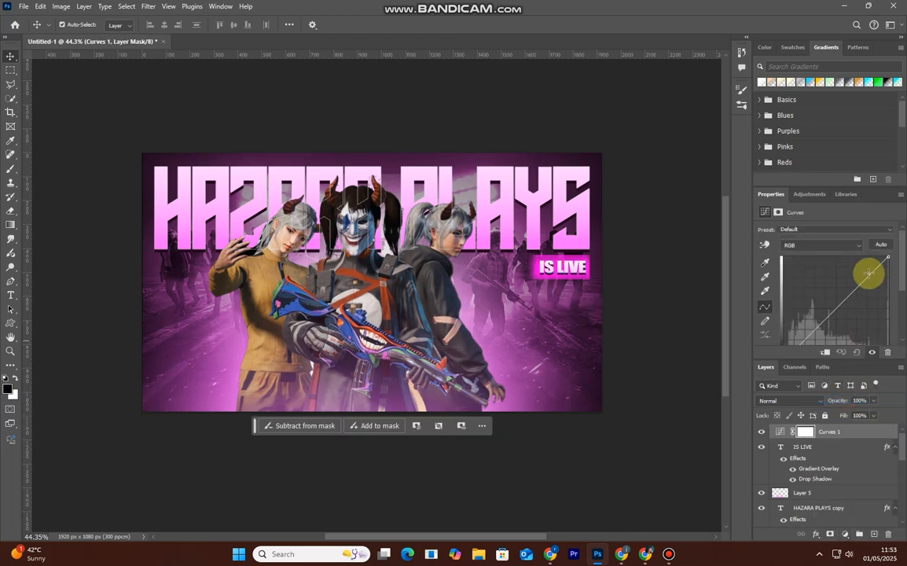
left_click_drag(886, 257, 864, 246)
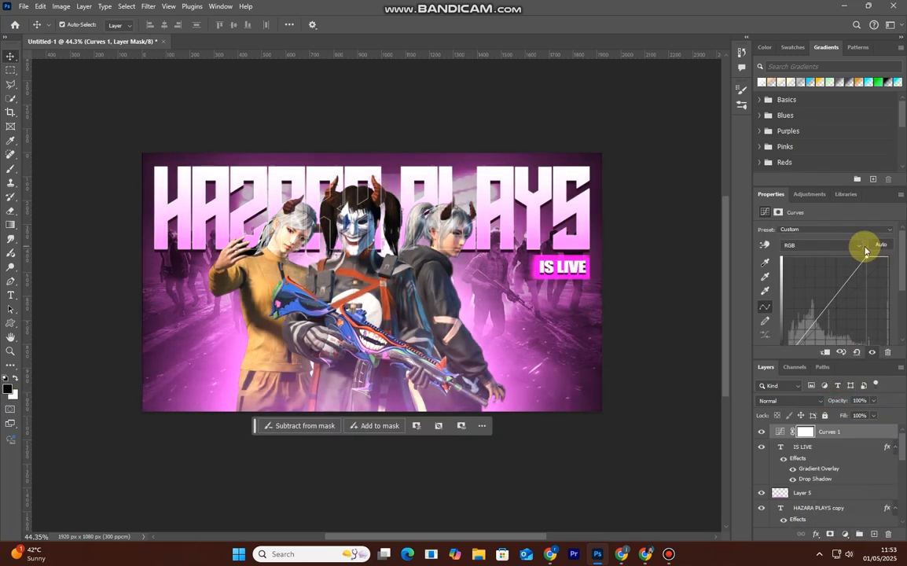
Step: Set the Curves 1 layer's Blend If underlying shadow range to a split of 83 / 249
right_click(877, 431)
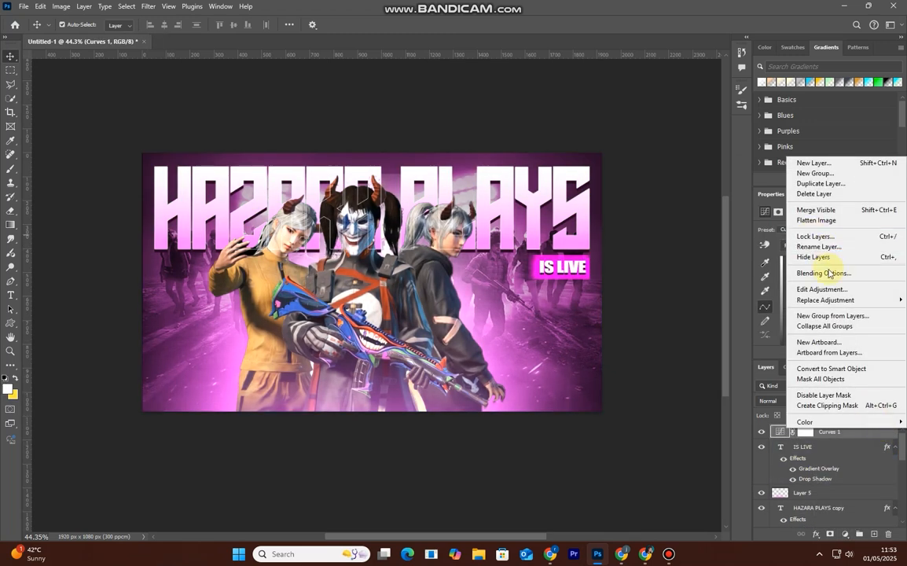
left_click(828, 273)
left_click_drag(632, 425, 719, 424)
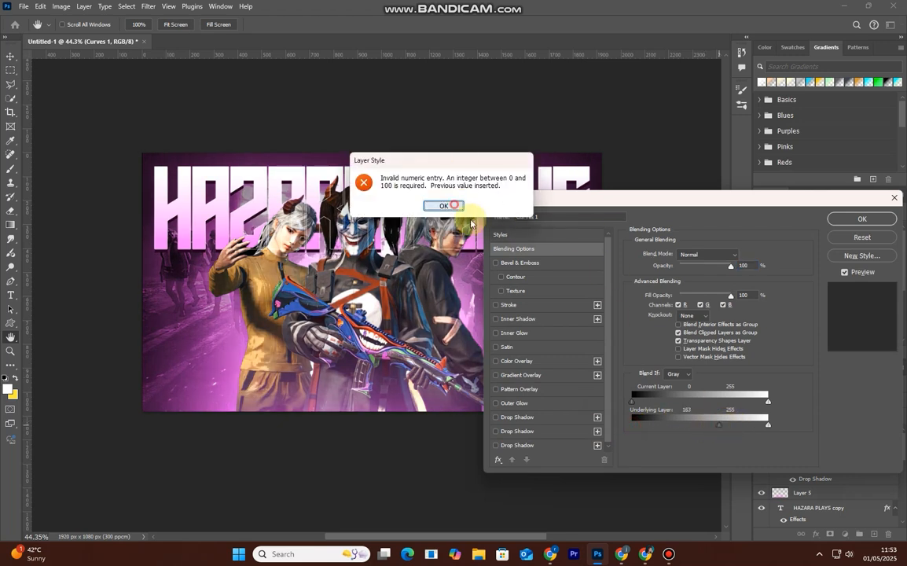
left_click(445, 205)
left_click_drag(720, 426, 661, 431)
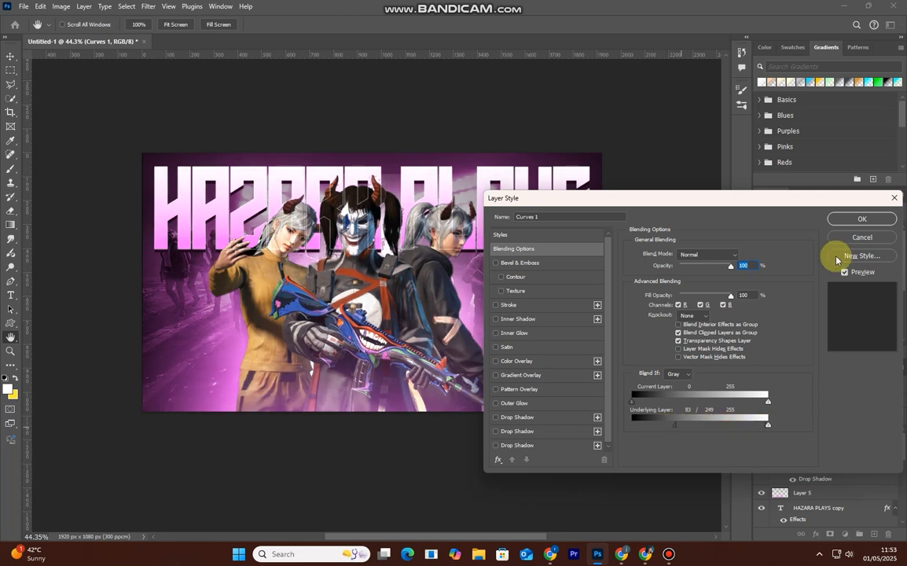
key("Return")
Step: Compare the banner with and without the Curves 1 adjustment and examine the overall composition at several magnifications
left_click(761, 432)
left_click(761, 431)
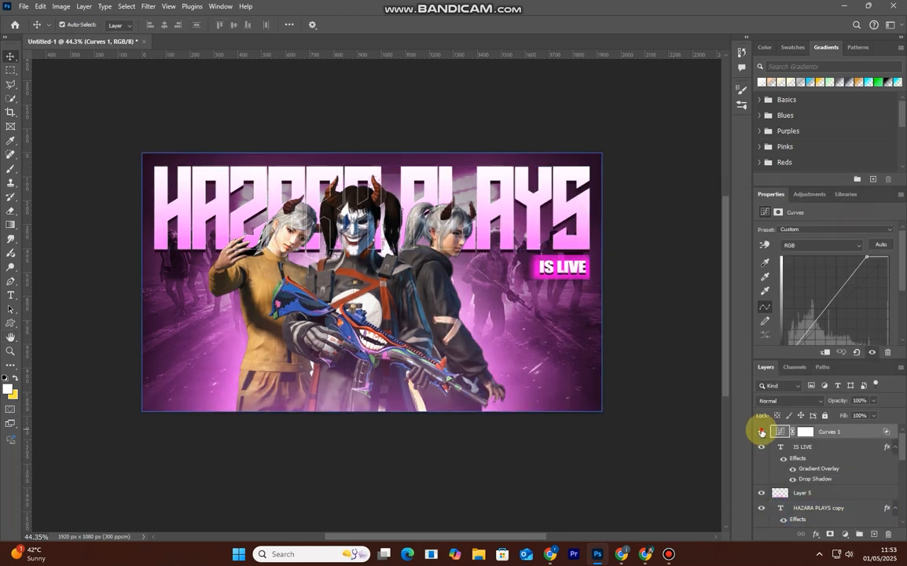
left_click(761, 432)
left_click(761, 432)
scroll(471, 444, "down", 4, "alt")
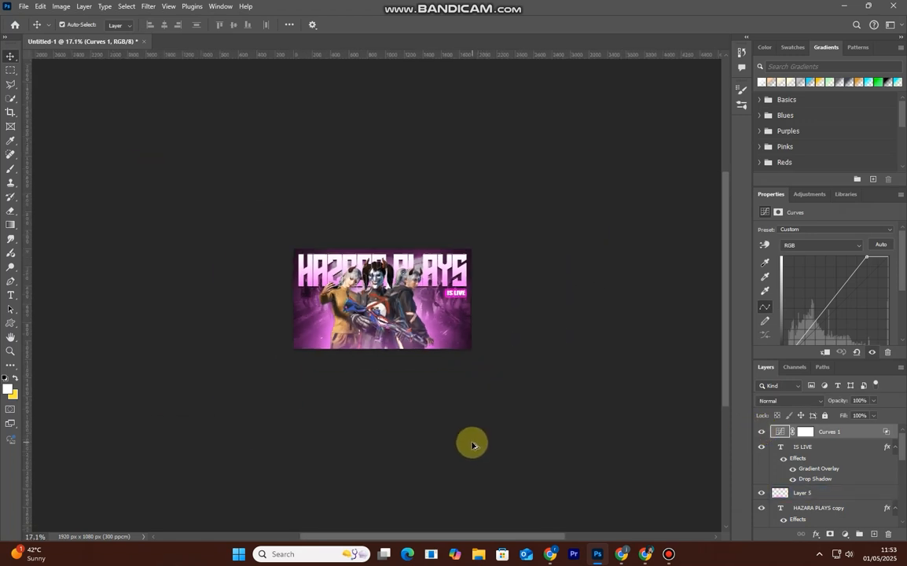
scroll(472, 445, "up", 4)
scroll(471, 445, "down", 2)
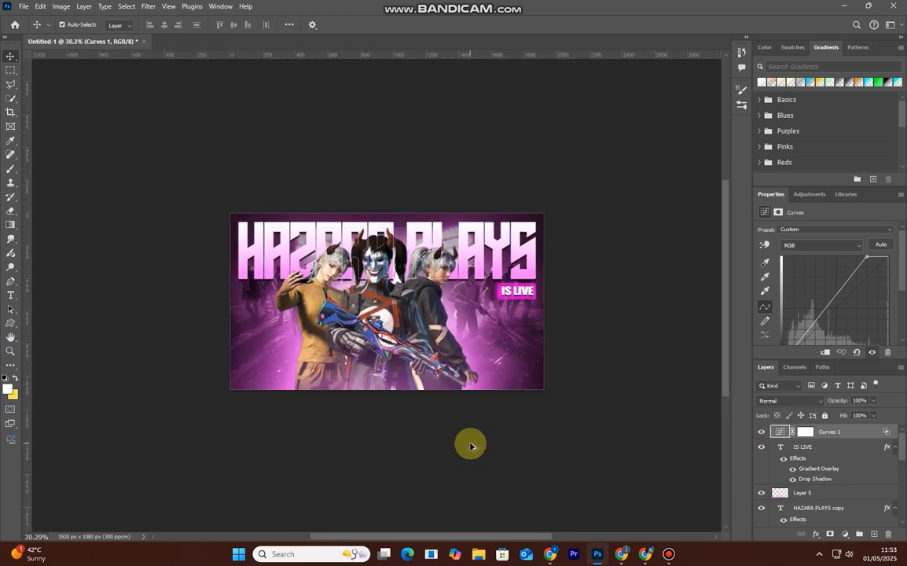
scroll(471, 446, "down", 3)
scroll(471, 446, "up", 6)
left_click(474, 447)
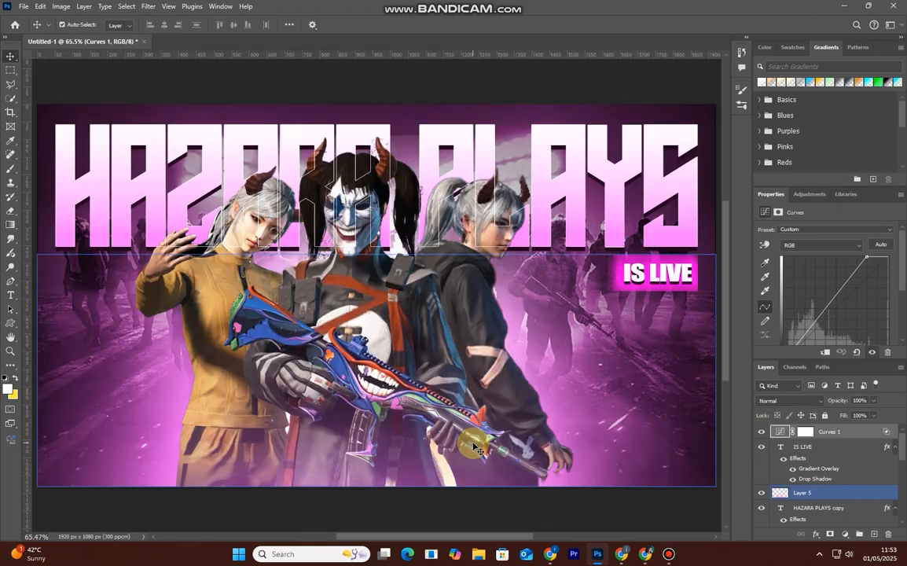
scroll(297, 361, "down", 2)
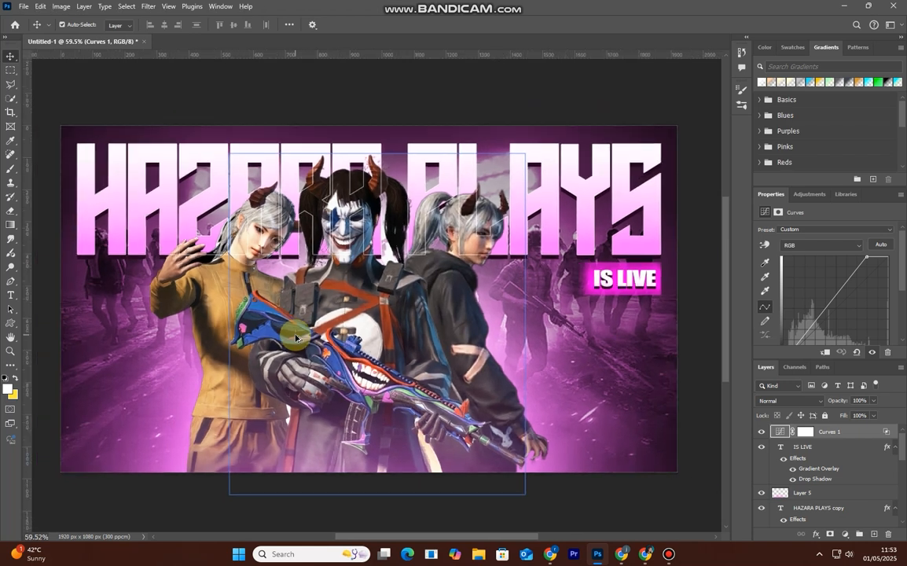
scroll(296, 338, "down", 3)
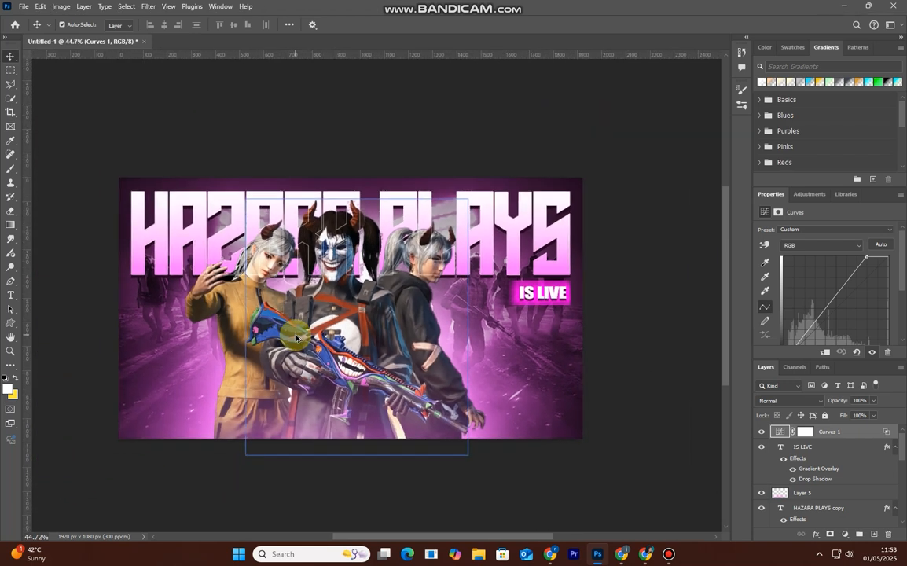
scroll(296, 339, "up", 1)
Step: Place the png-clipart-logo PUBG Mobile image from the Downloads folder as an embedded object above Curves 1
left_click(45, 59)
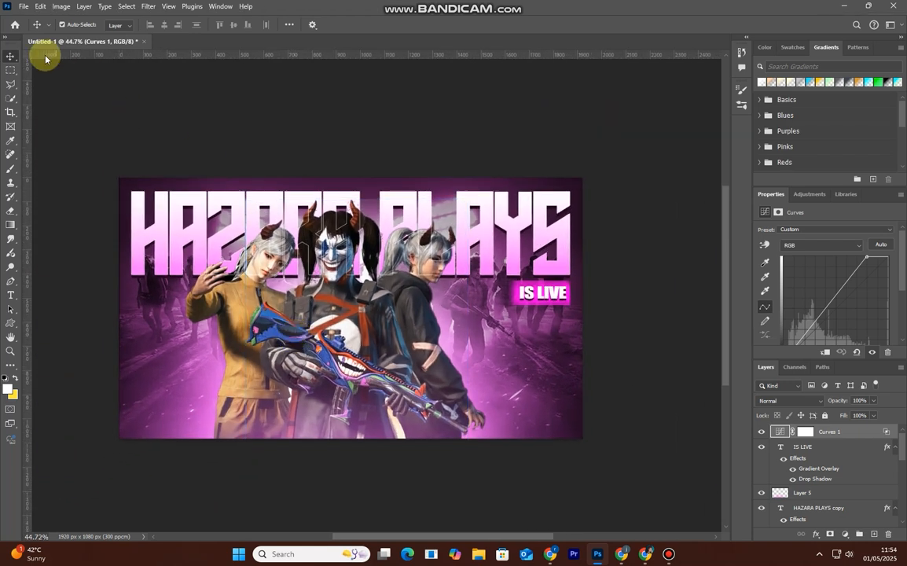
left_click(23, 6)
left_click(66, 196)
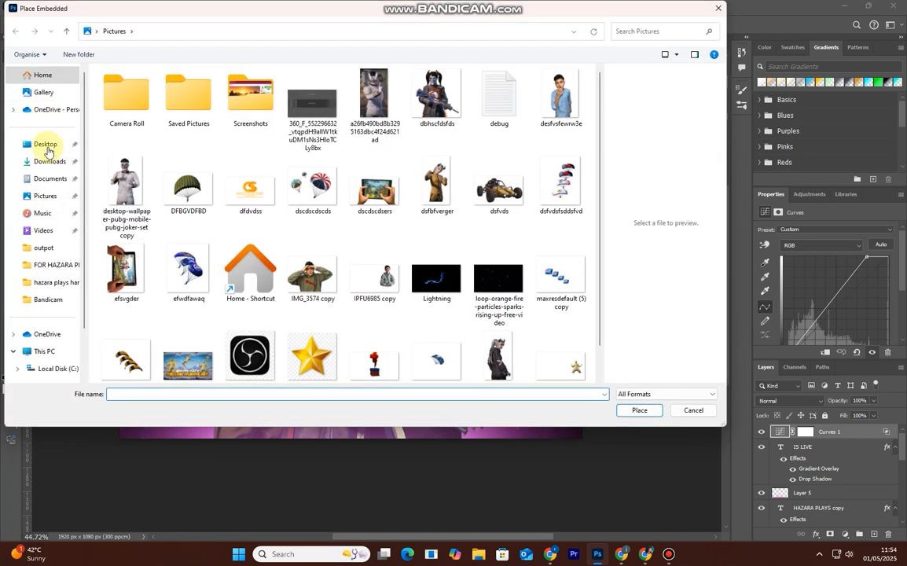
scroll(404, 272, "down", 15)
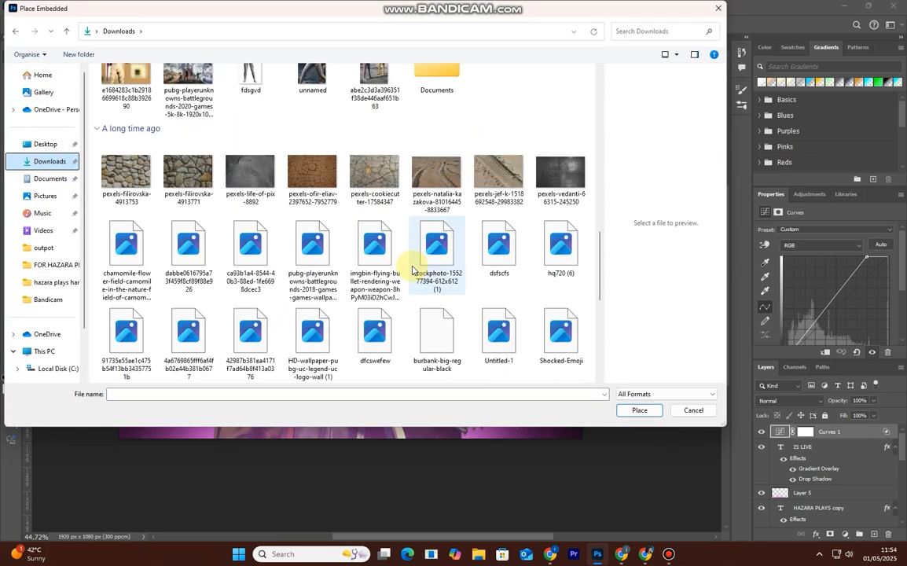
scroll(419, 273, "down", 10)
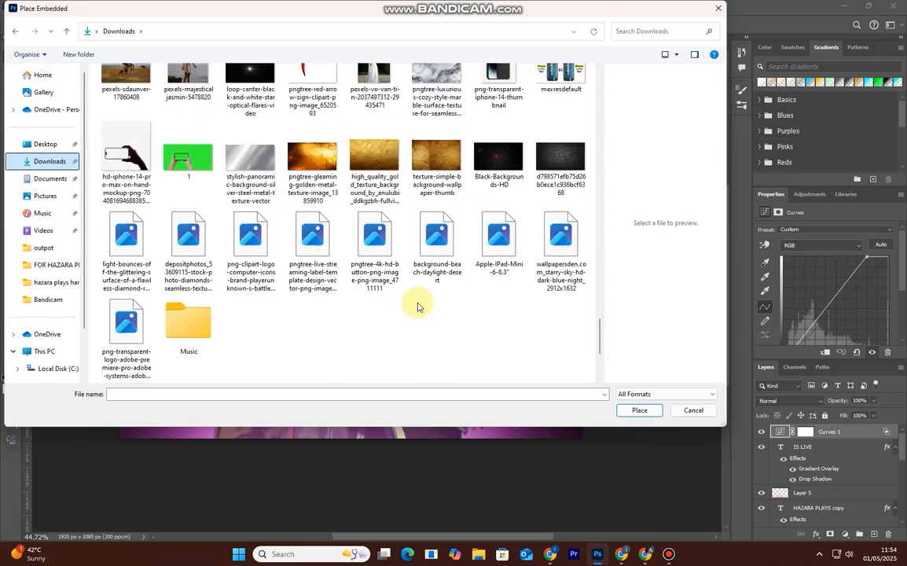
left_click(249, 250)
key("Return")
Step: Scale the PUBG Mobile logo to about 156 × 72 px and place it just under the first letter of HAZARA PLAYS
left_click_drag(523, 187, 190, 385)
key("ctrl+z")
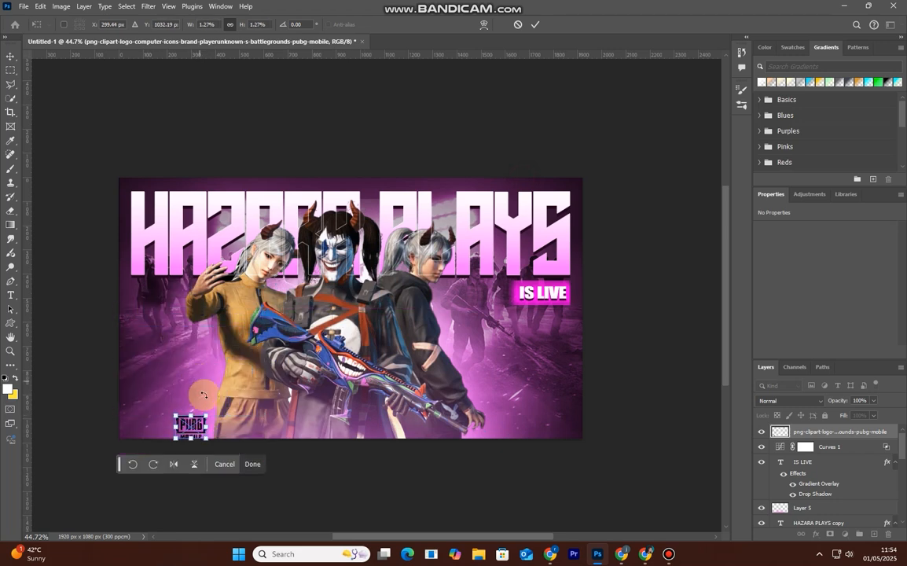
left_click_drag(200, 427, 150, 294)
left_click(536, 25)
left_click(481, 70)
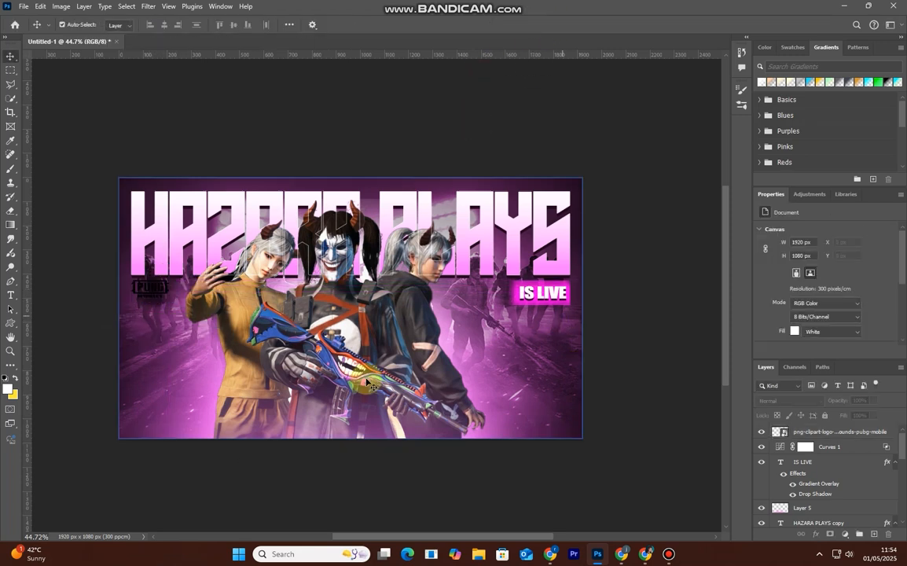
Step: Add a white solid color fill layer above the PUBG Mobile logo and clip it to the logo
left_click(845, 534)
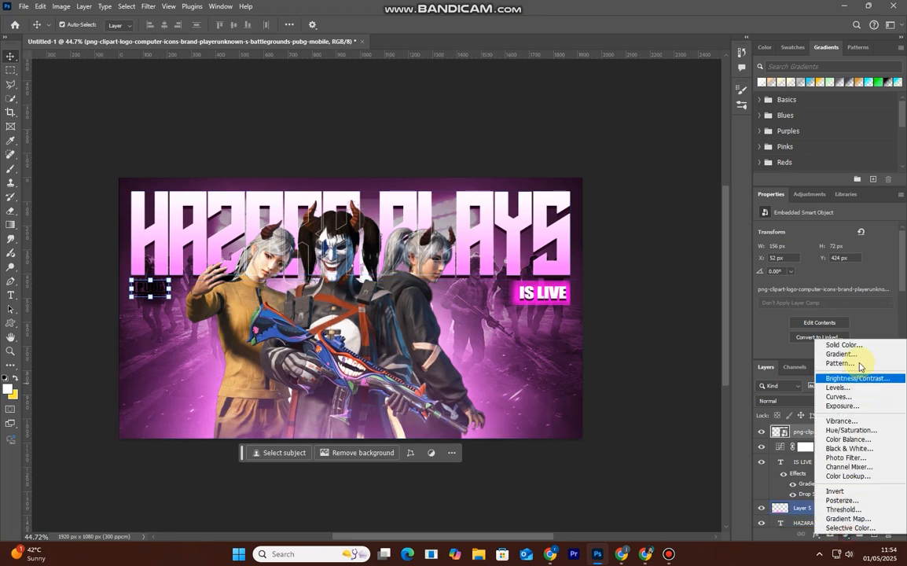
left_click(833, 344)
left_click(855, 199)
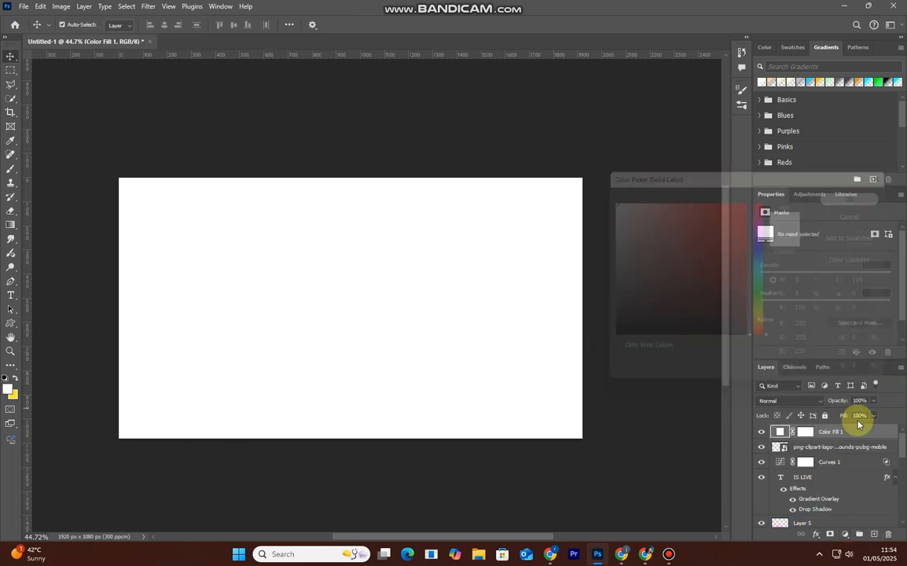
left_click(761, 432)
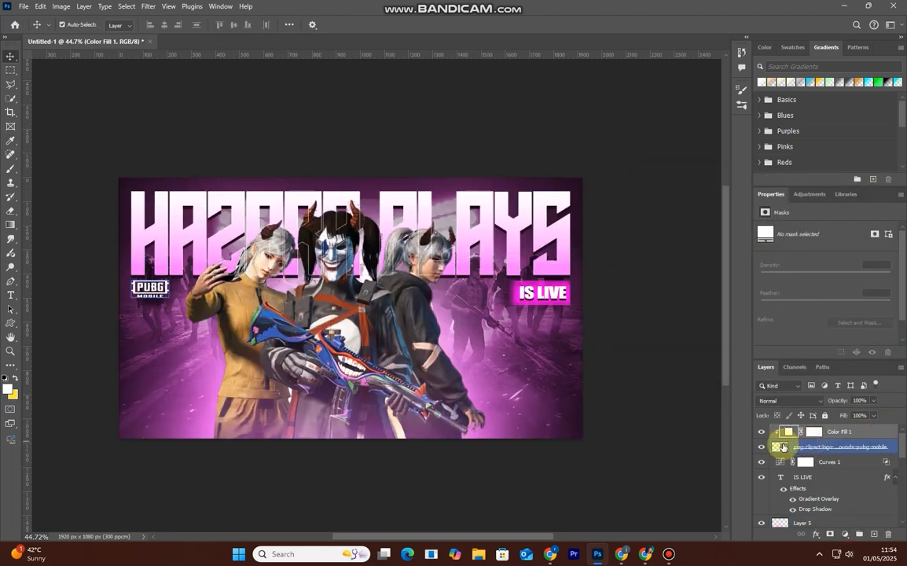
Step: Apply a Drop Shadow effect to the Color Fill 1 layer and deselect the layer
double_click(871, 432)
left_click(523, 416)
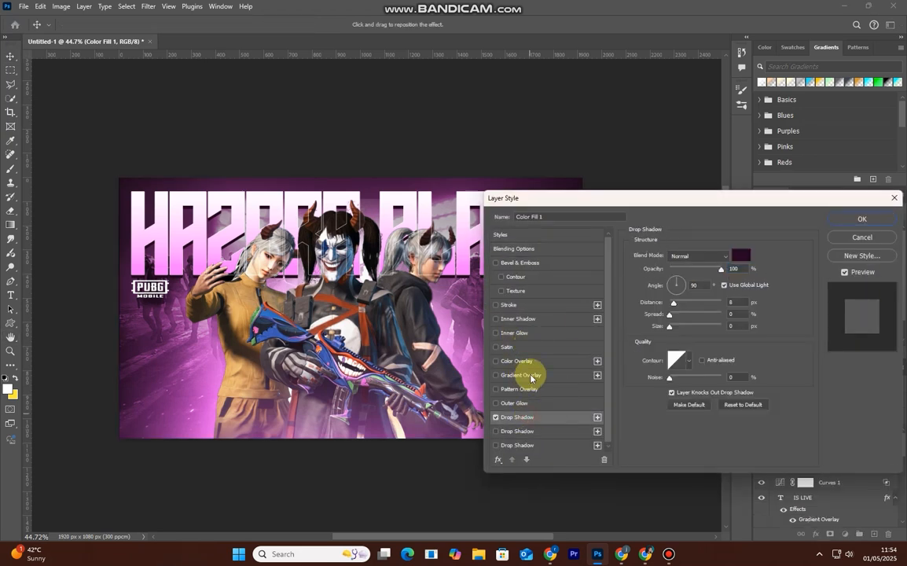
left_click(867, 224)
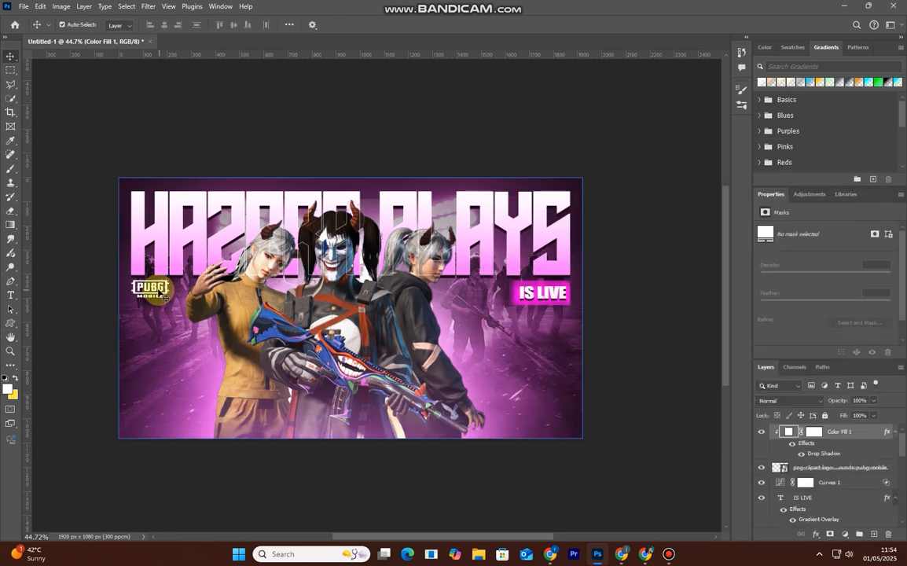
left_click(98, 120)
scroll(406, 423, "down", 2)
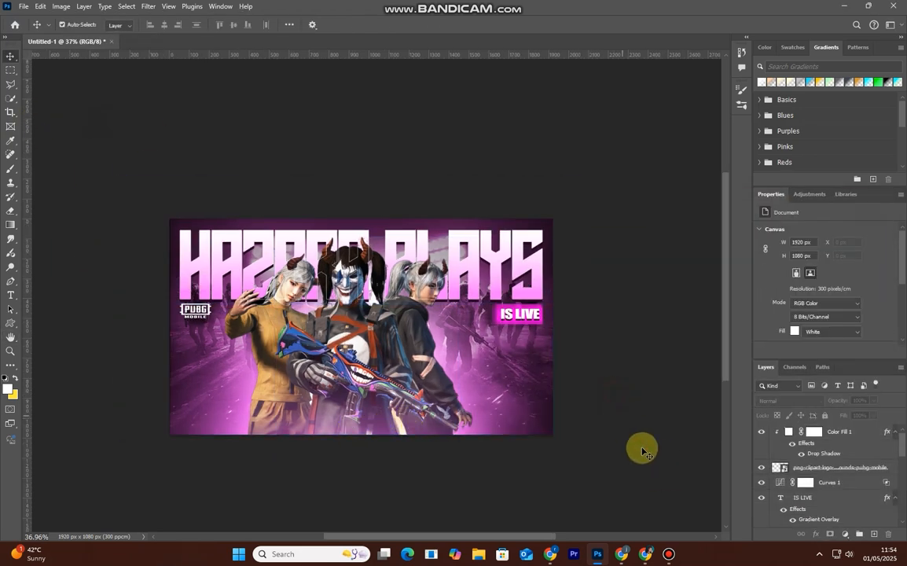
scroll(643, 450, "down", 1)
scroll(643, 451, "up", 1)
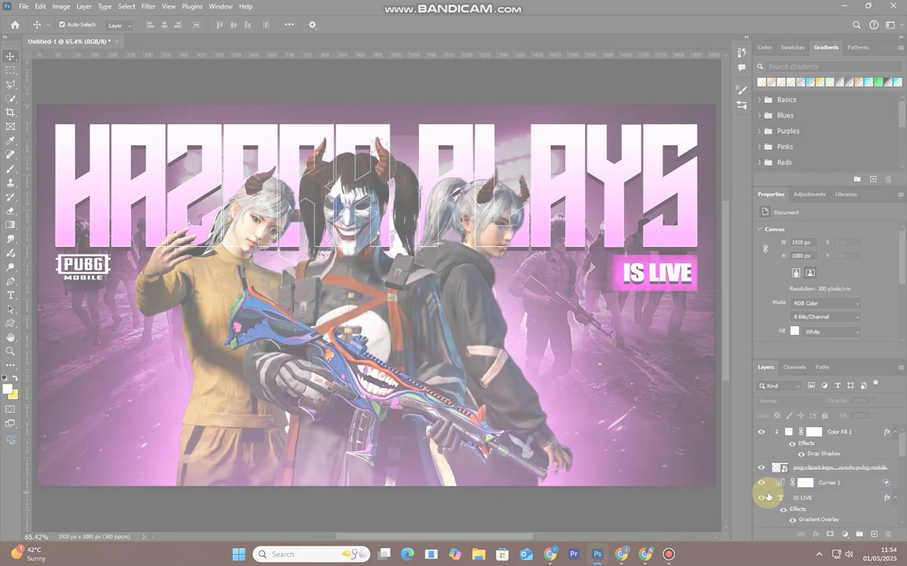